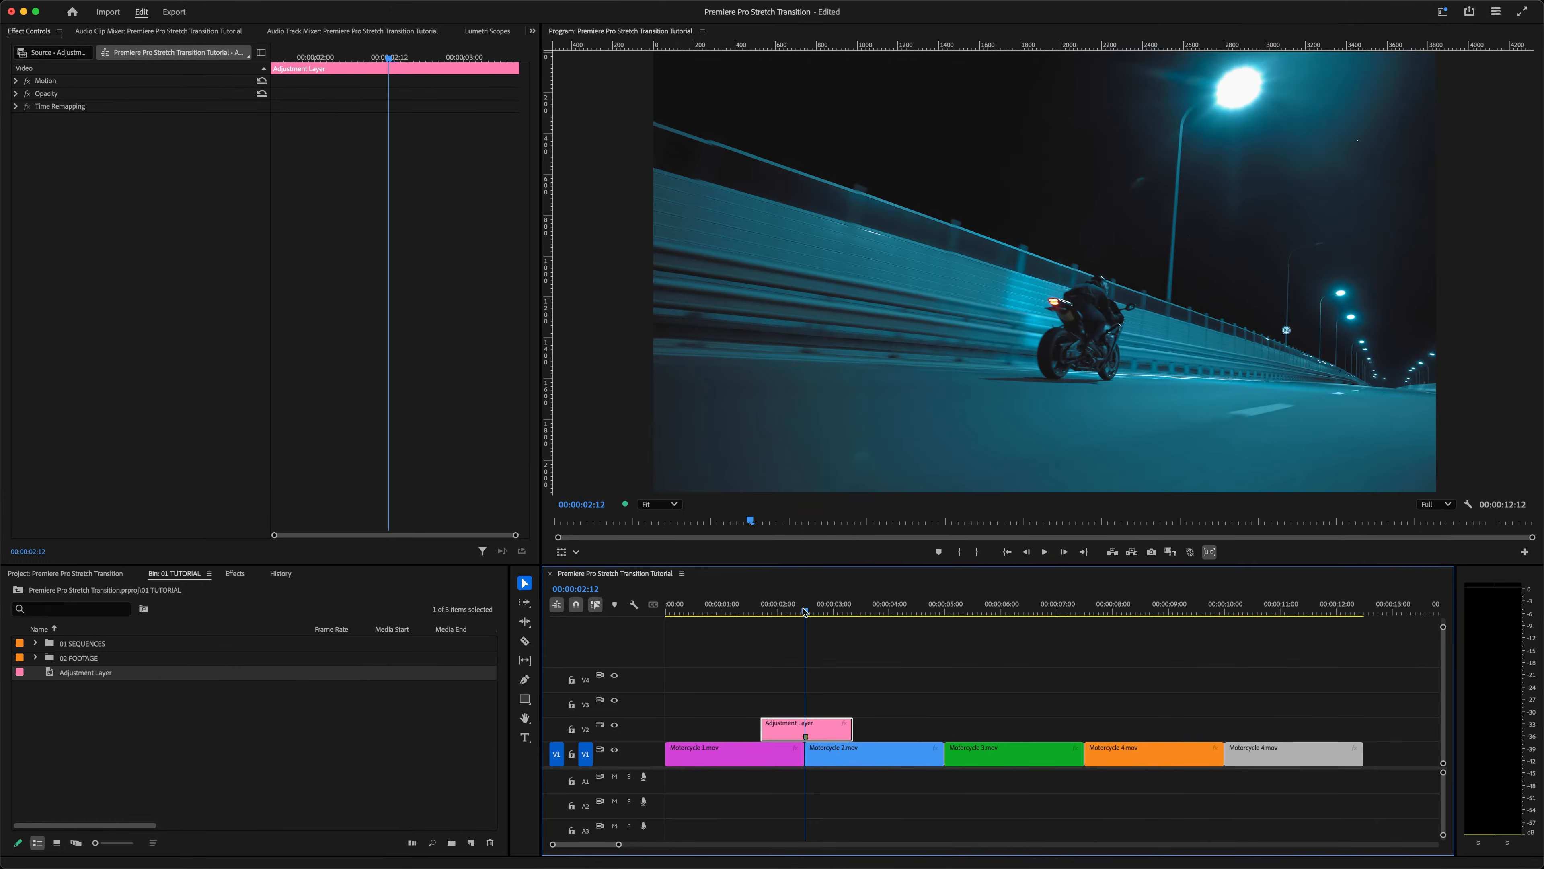
Step: Search the effects for Transform and apply the Transform effect to the adjustment layer
{"action": "left_click", "coordinate": [234, 573]}
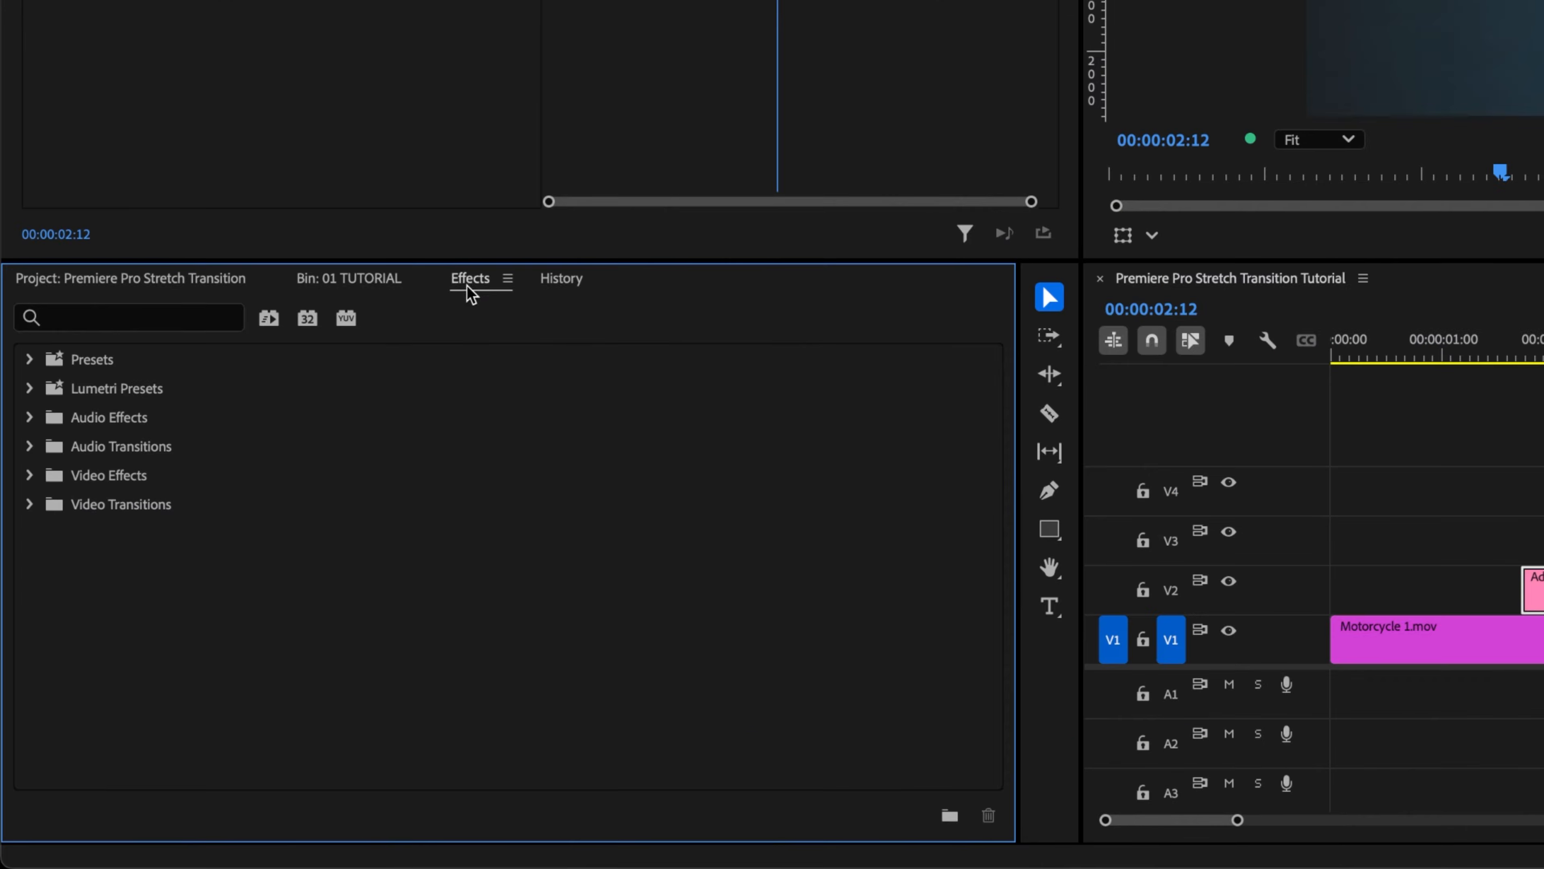
{"action": "left_click", "coordinate": [79, 321]}
{"action": "type", "text": "transform"}
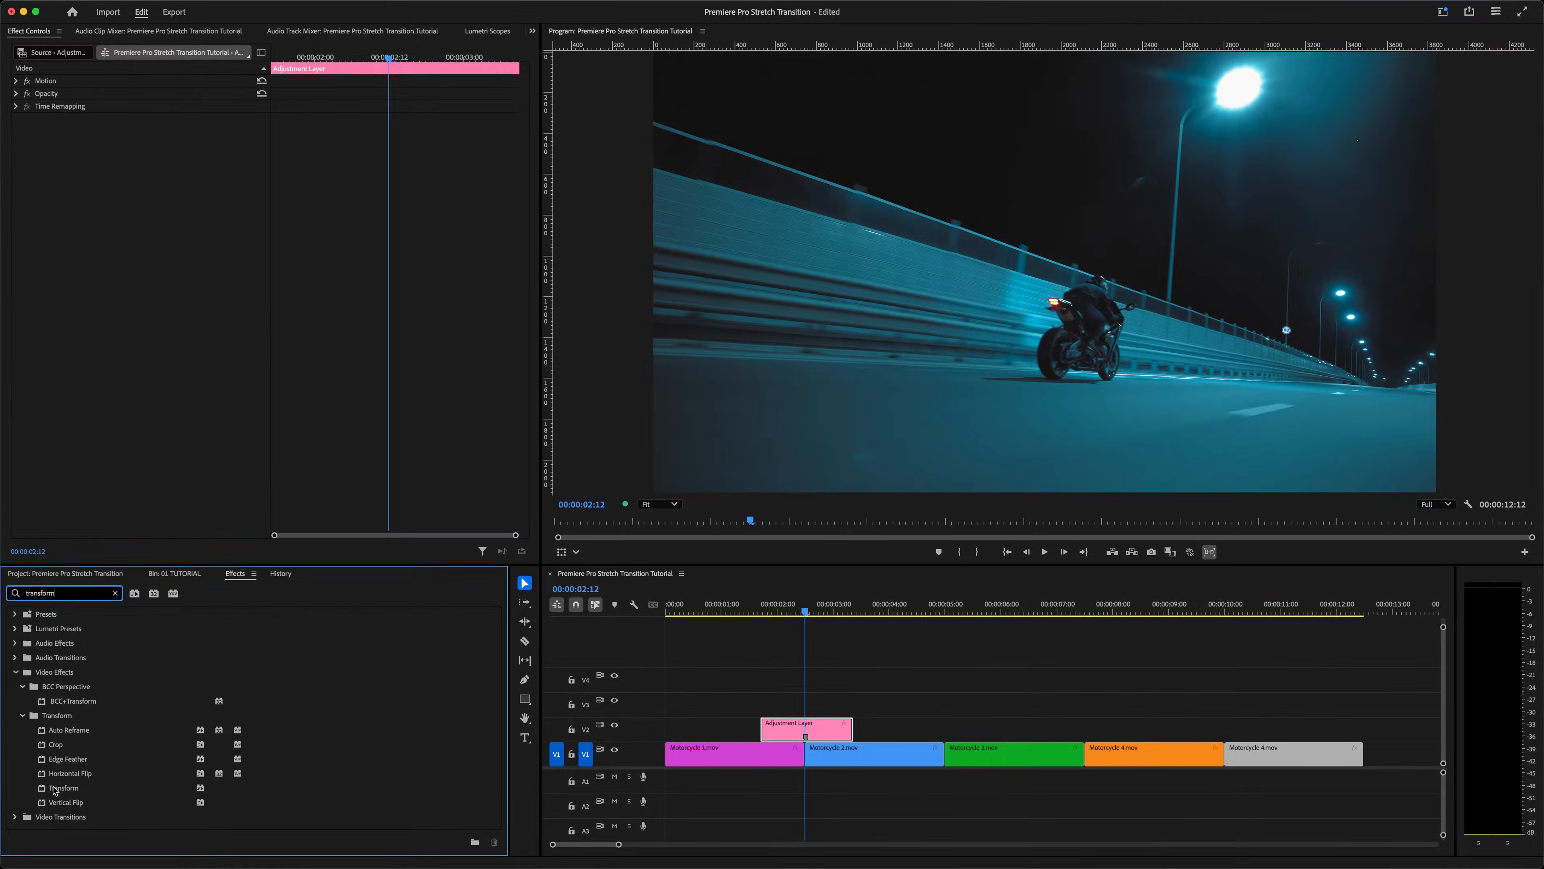
{"action": "double_click", "coordinate": [111, 709]}
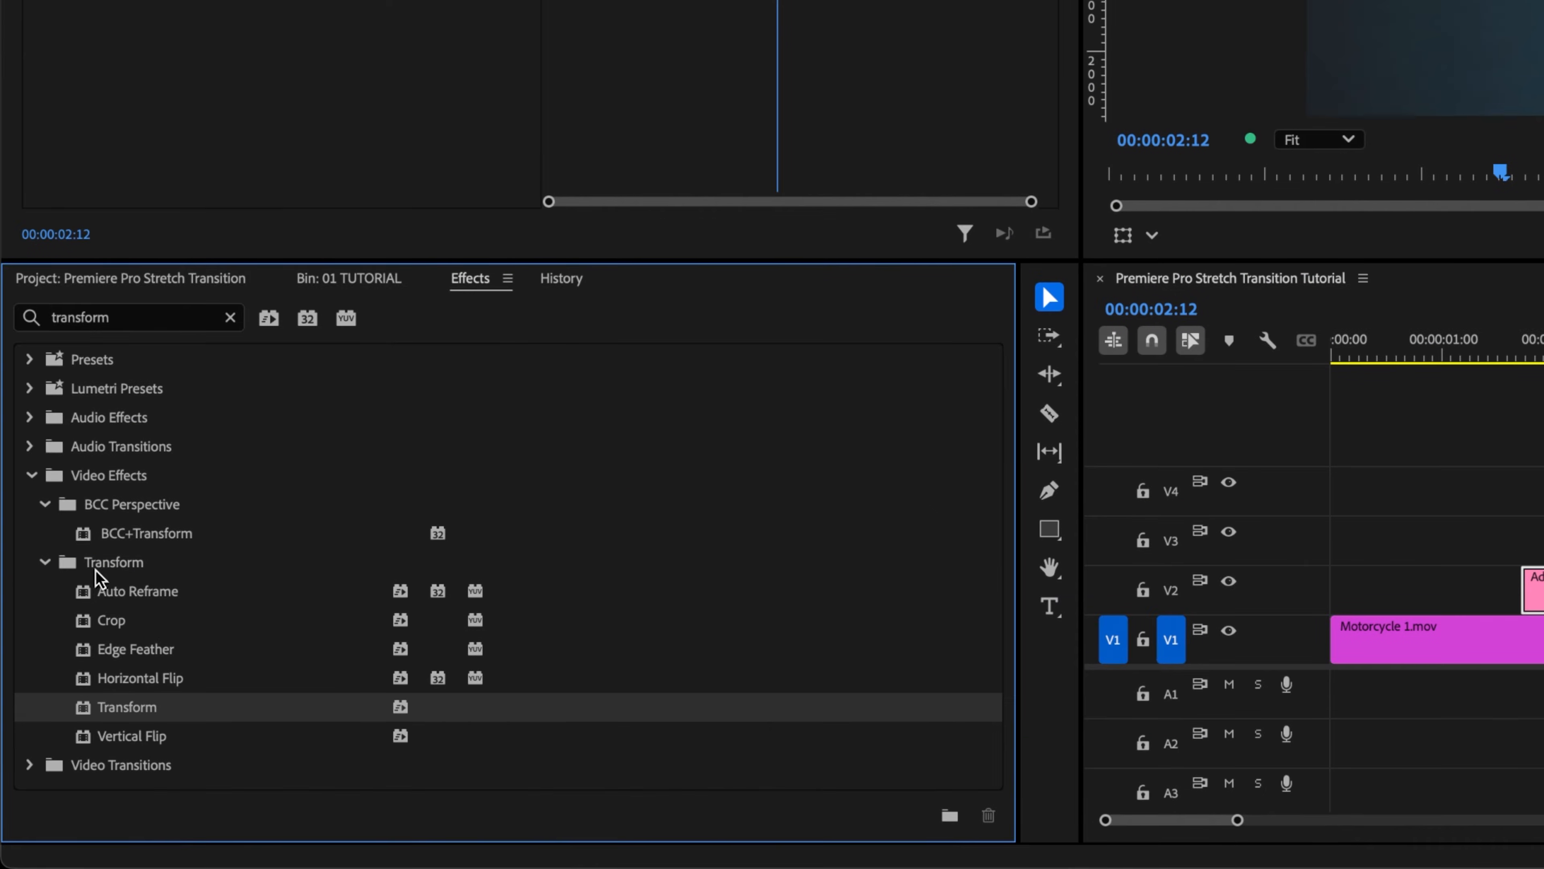
Step: Search for Gaussian Blur and apply it to the adjustment layer as well
{"action": "left_click", "coordinate": [58, 450]}
{"action": "type", "text": "gauss"}
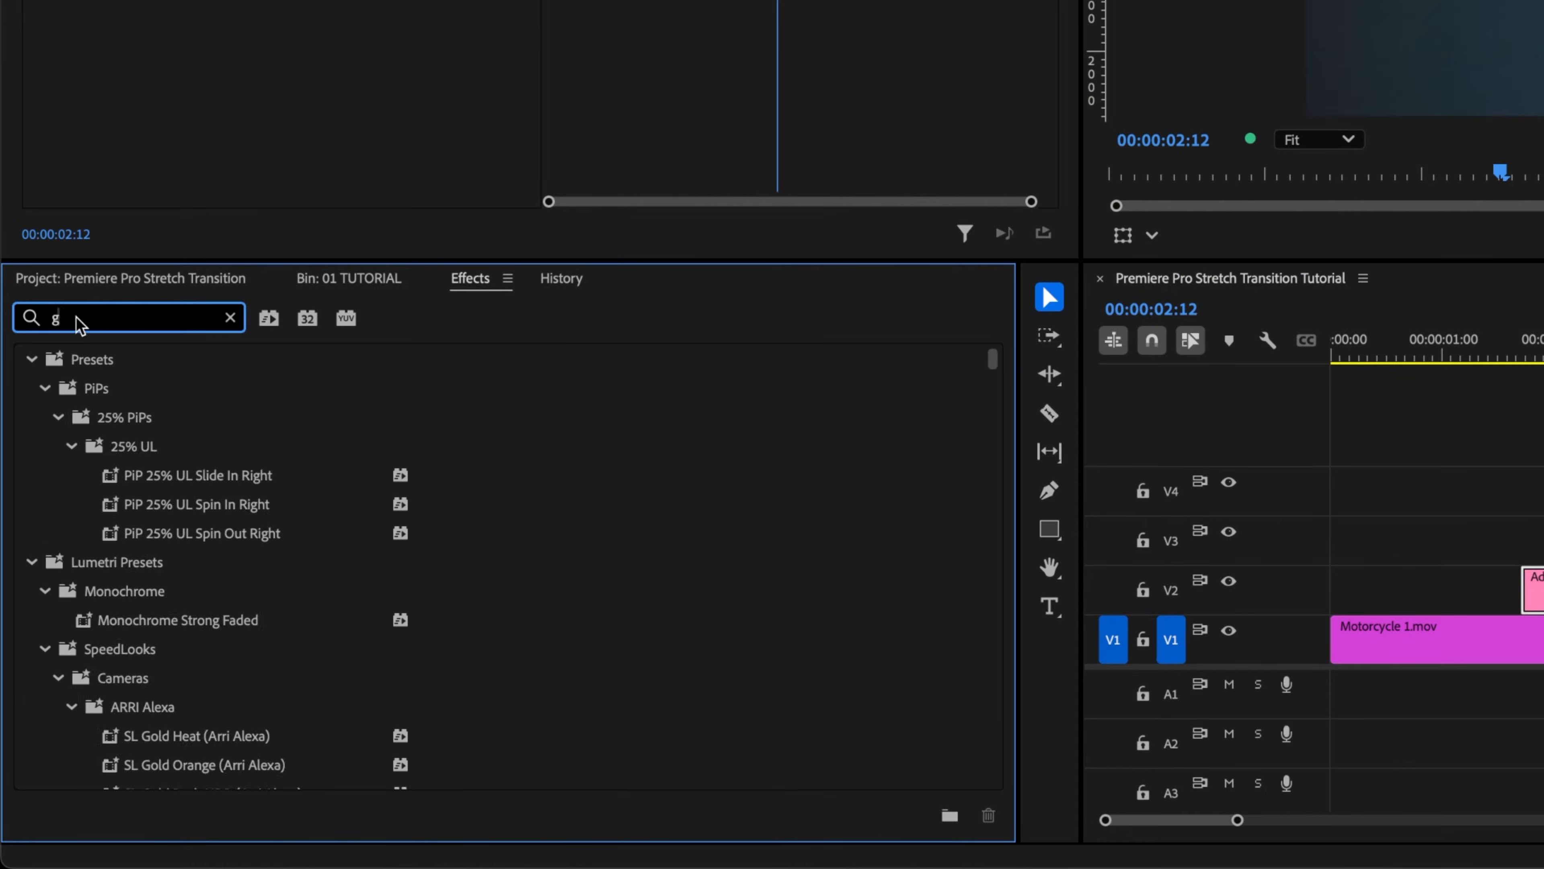
{"action": "type", "text": "ian blur"}
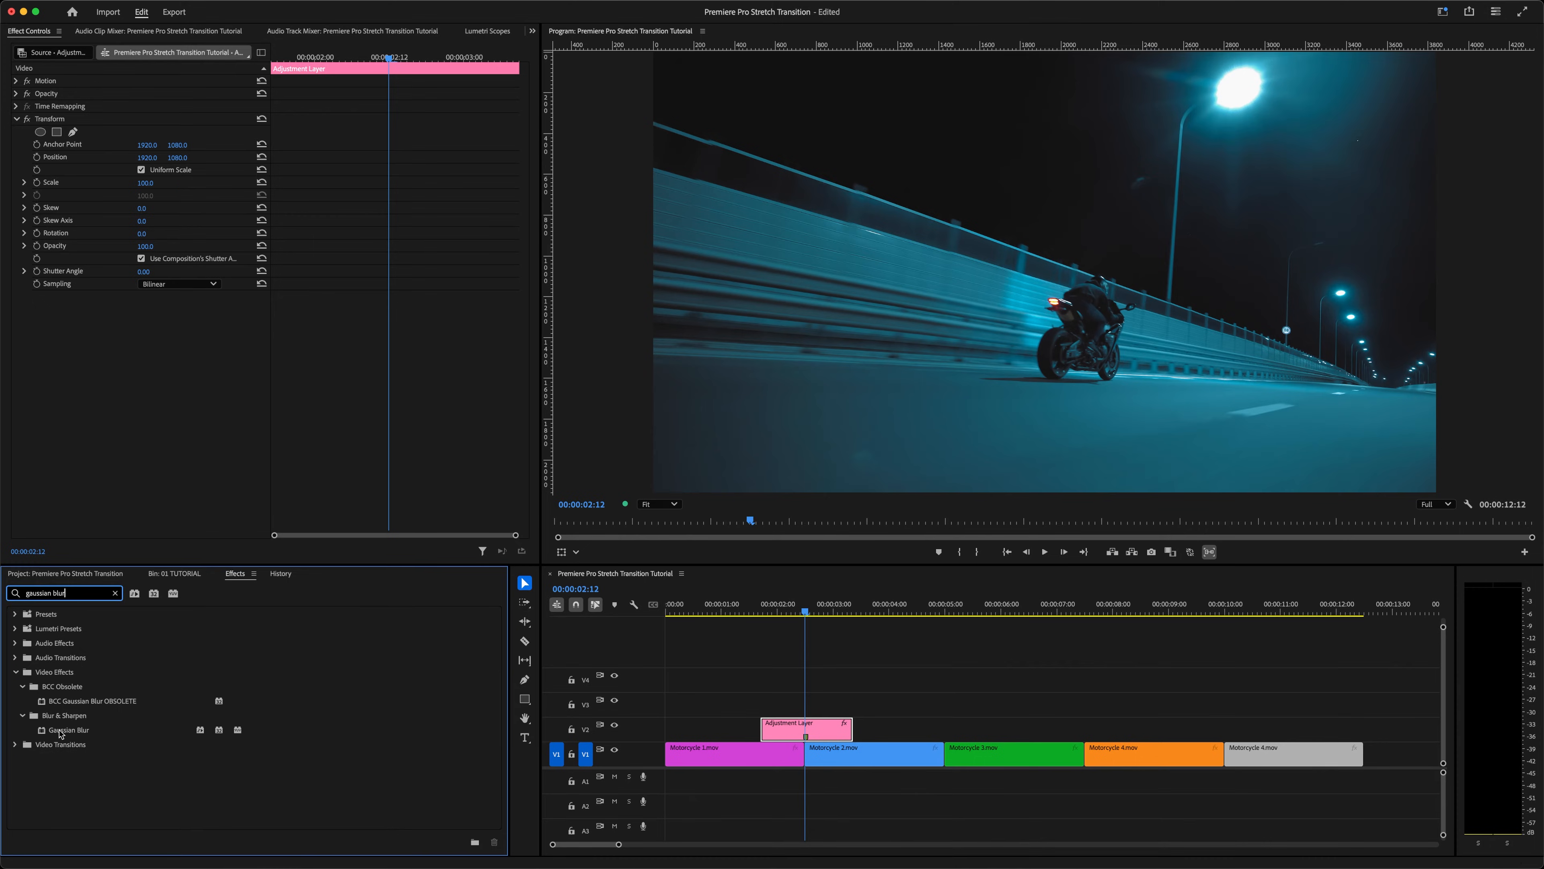
{"action": "double_click", "coordinate": [61, 730]}
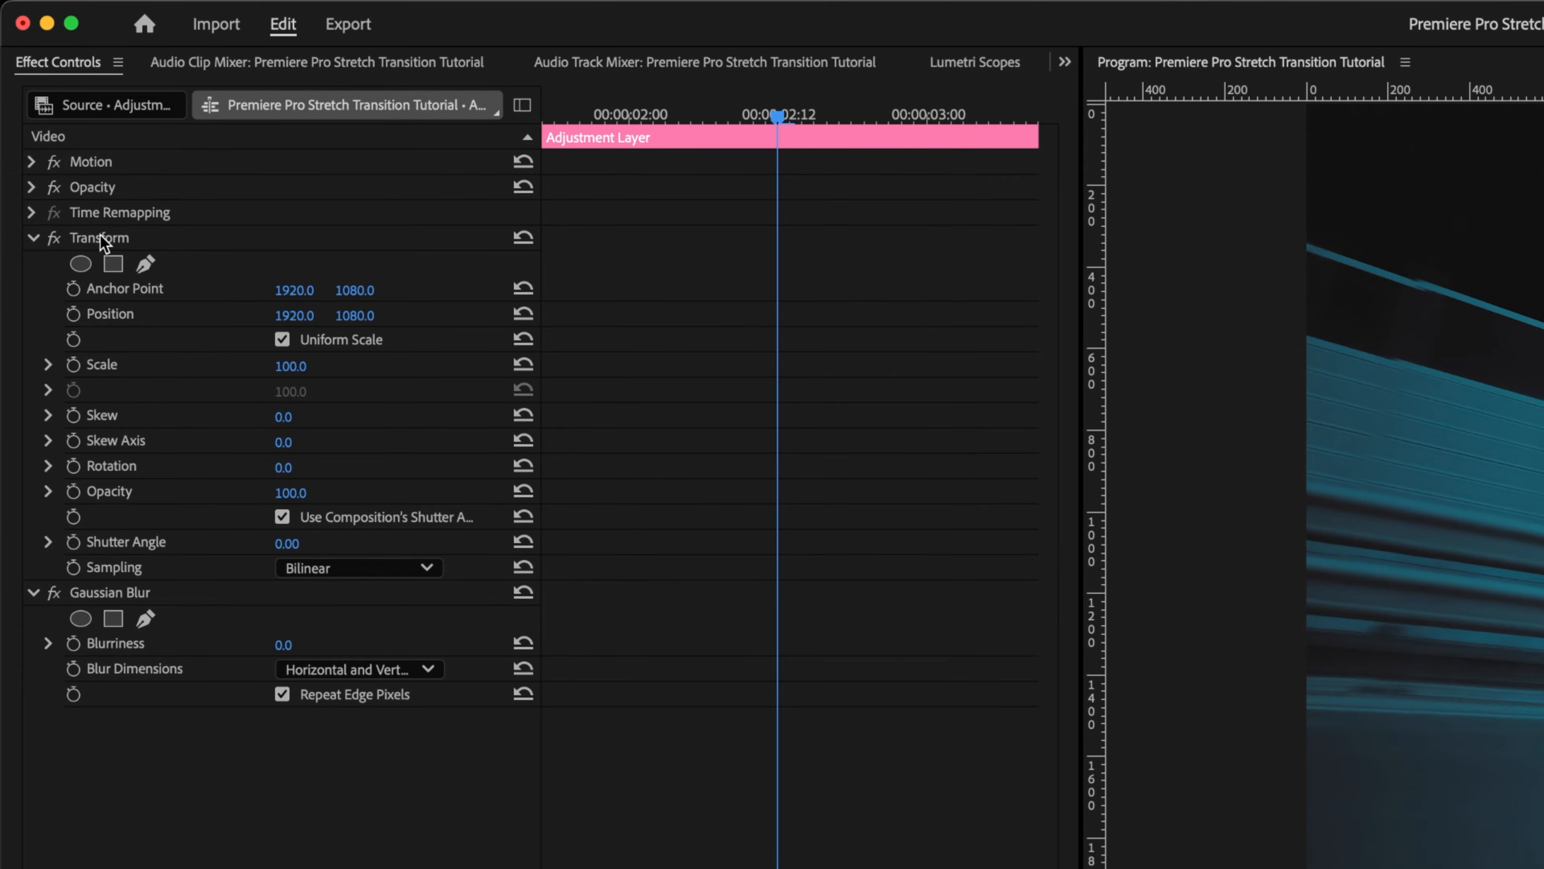
Step: Move the playhead back to 00:00:02:02, turn off Uniform Scale, and add a Scale Width keyframe there
{"action": "left_click", "coordinate": [103, 242]}
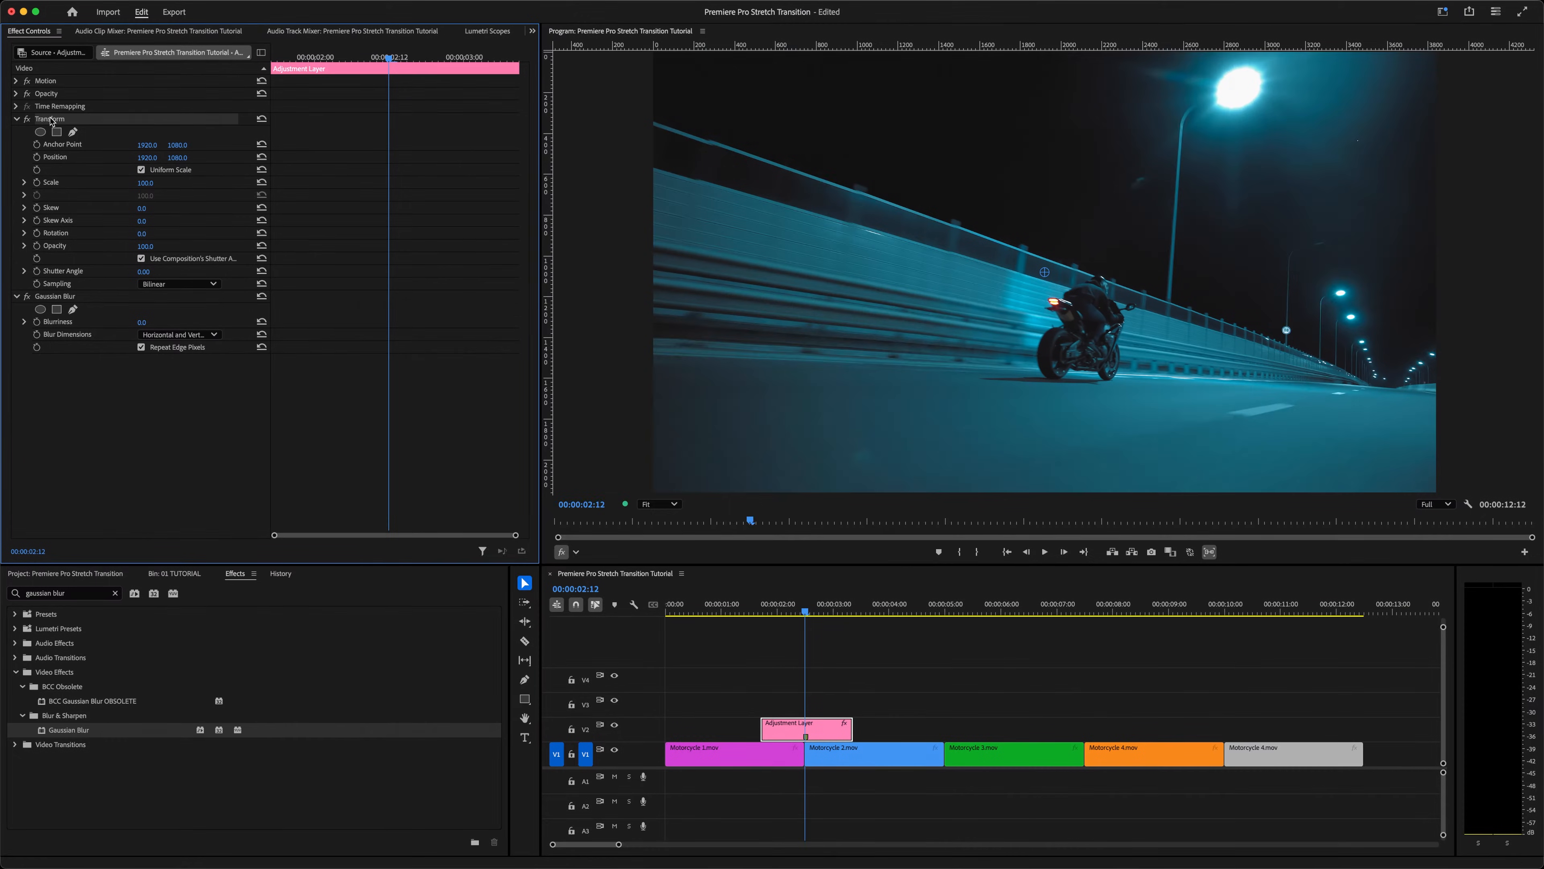
{"action": "key", "text": "shift"}
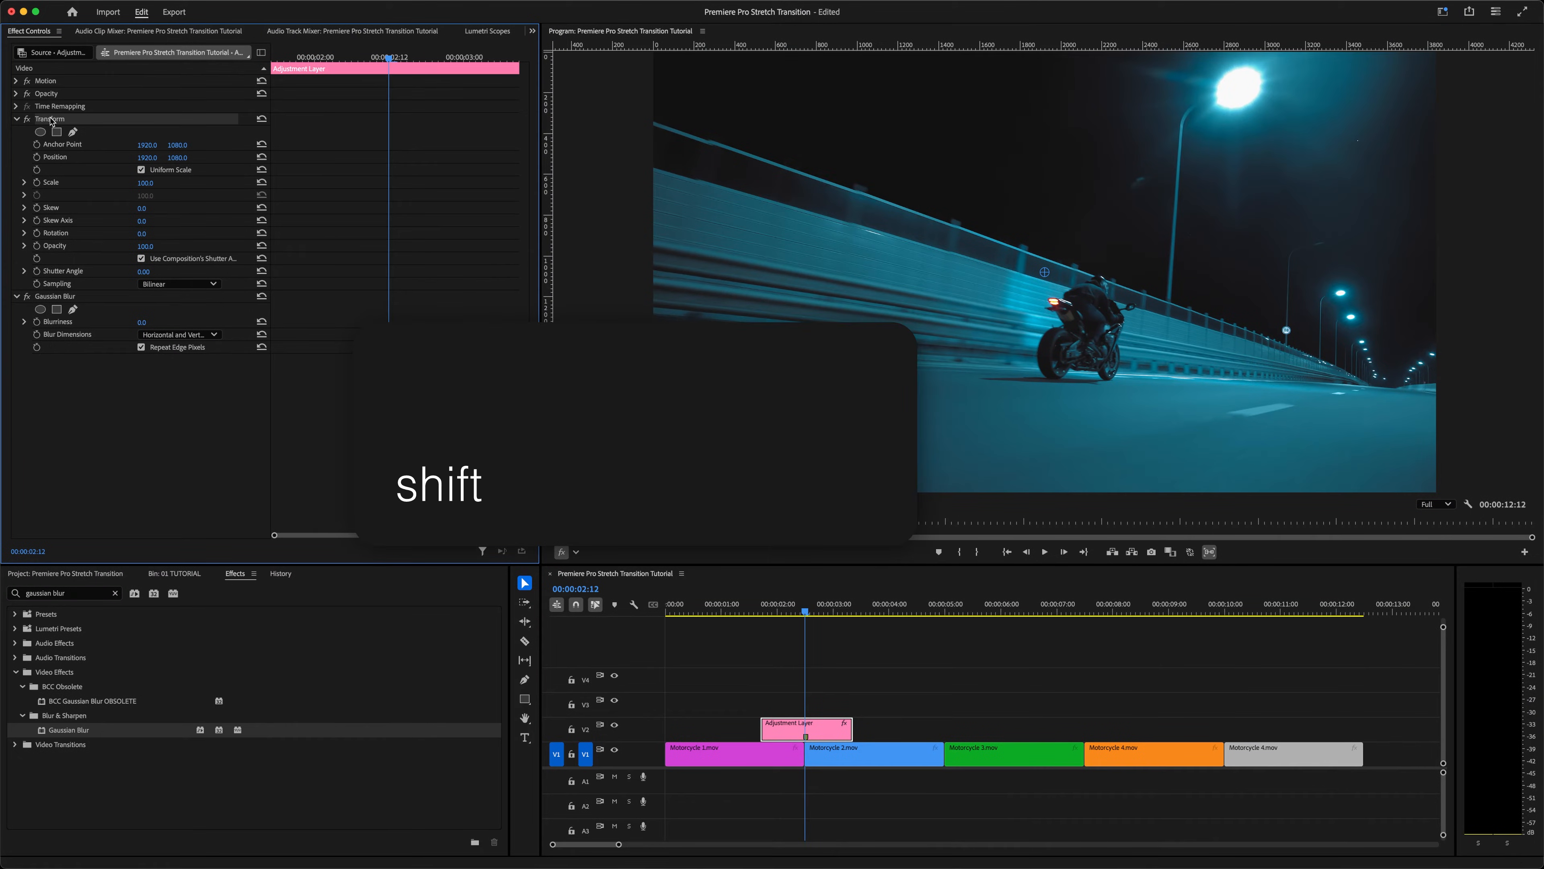
{"action": "key", "text": "shift+Left"}
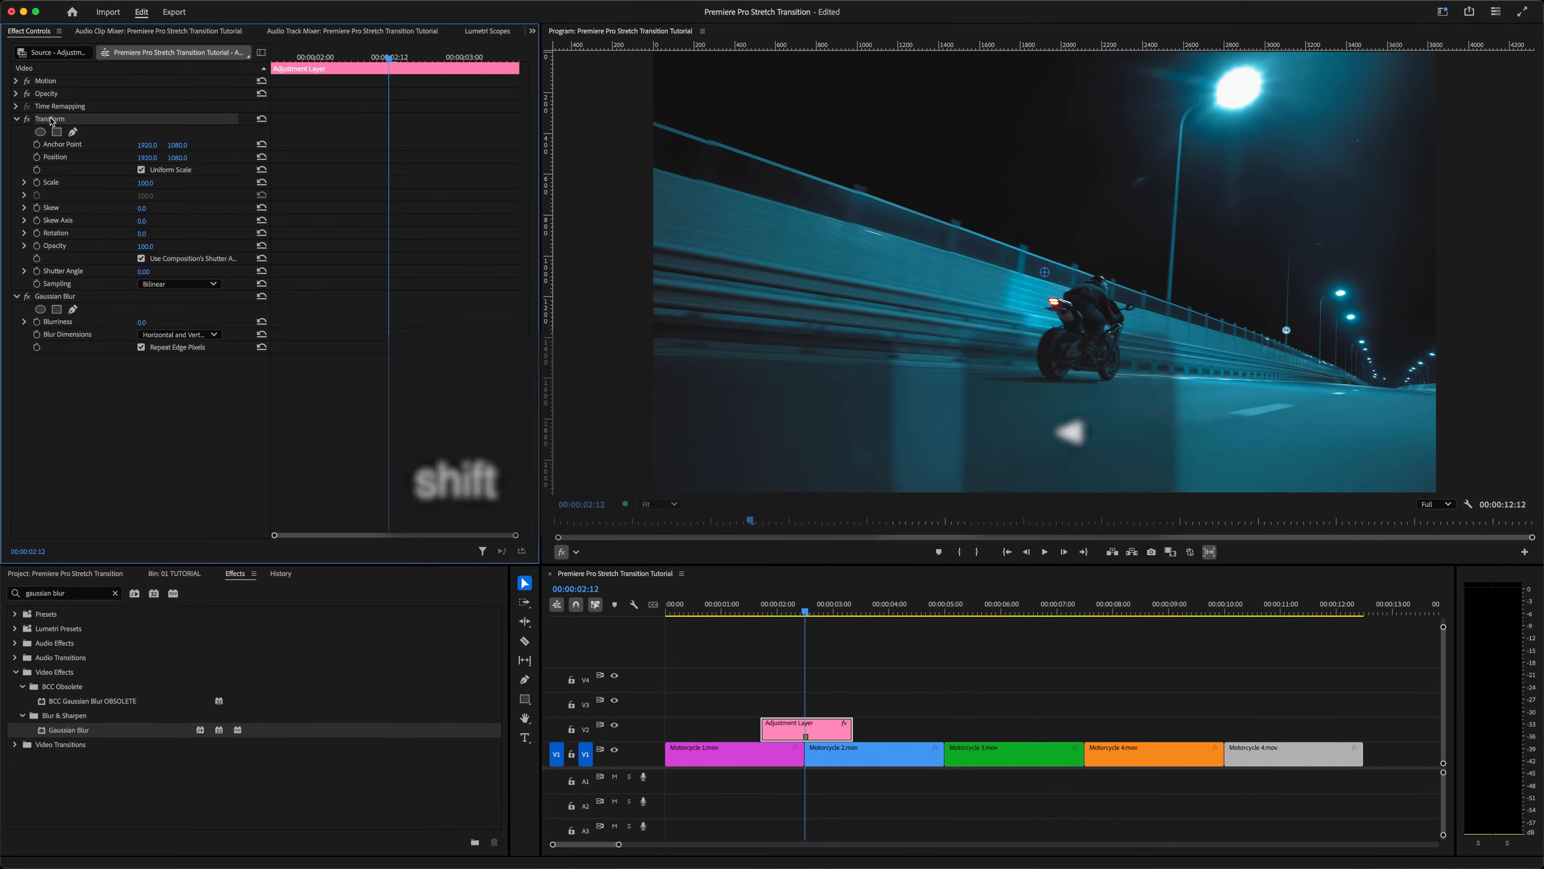
{"action": "key", "text": "shift+Left"}
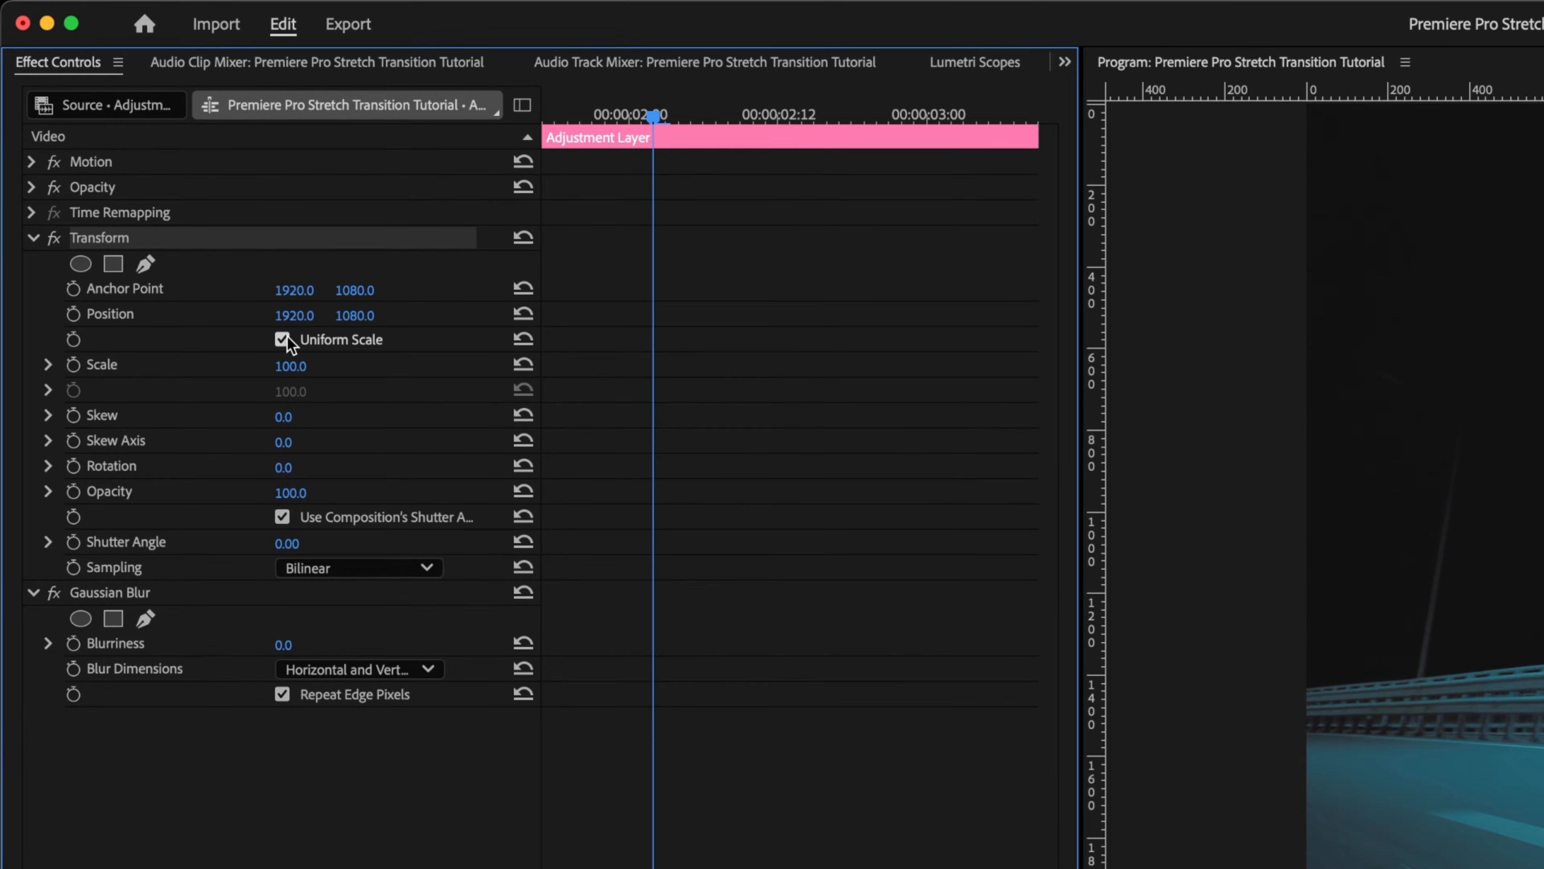
{"action": "left_click", "coordinate": [282, 339]}
{"action": "left_click", "coordinate": [48, 389]}
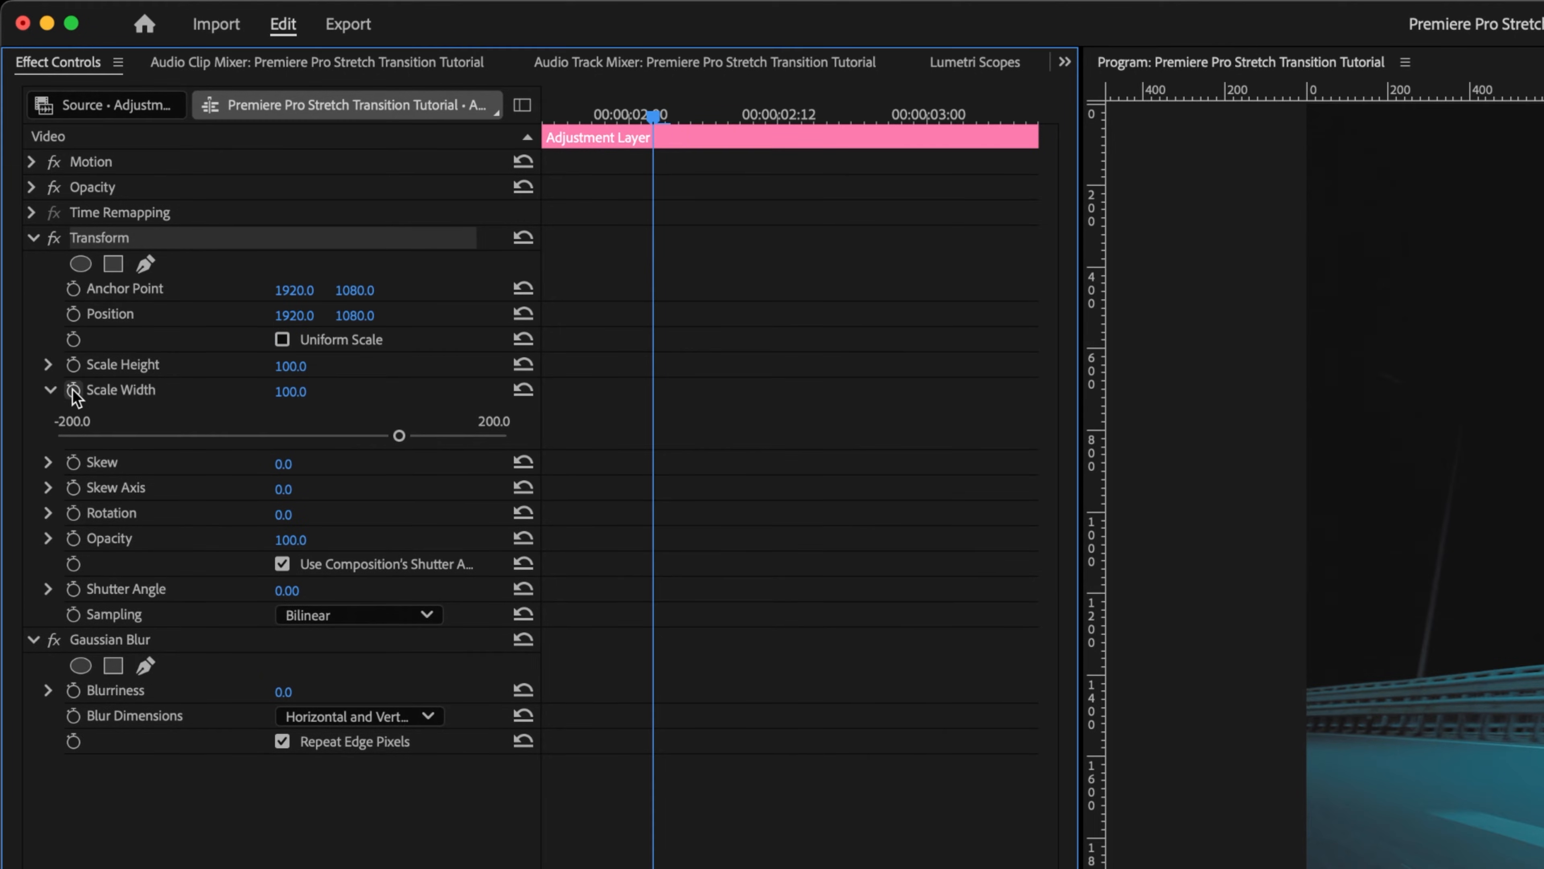
{"action": "left_click", "coordinate": [74, 391]}
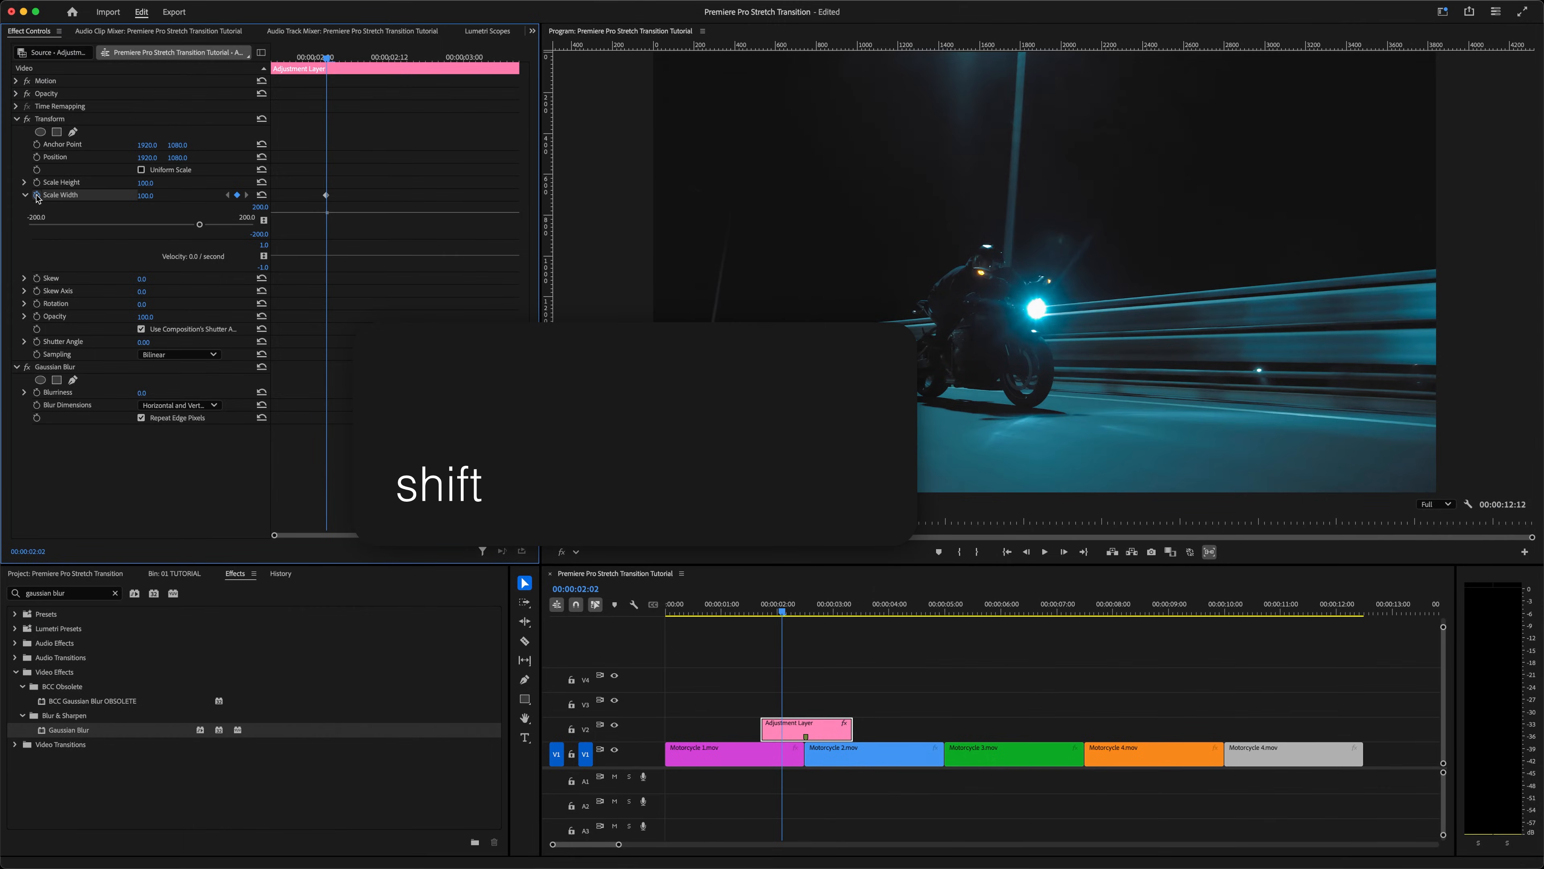
Step: Move forward to 00:00:02:12 and set Scale Width to 200 to create a second keyframe
{"action": "key", "text": "shift+Right"}
{"action": "key", "text": "shift+Right"}
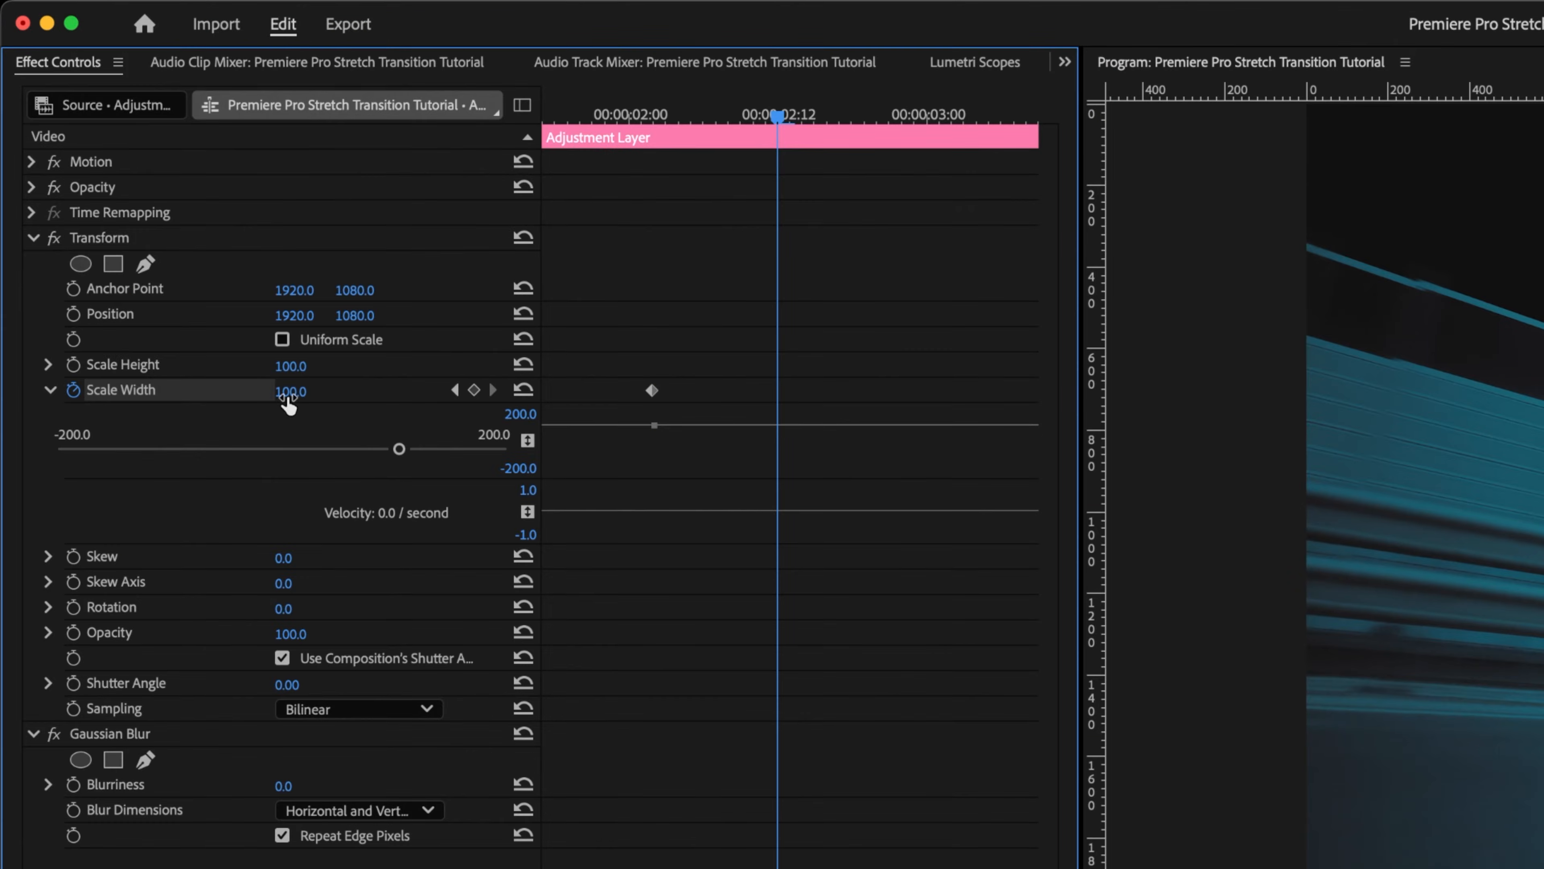
{"action": "left_click", "coordinate": [147, 195]}
{"action": "type", "text": "200"}
{"action": "key", "text": "Return"}
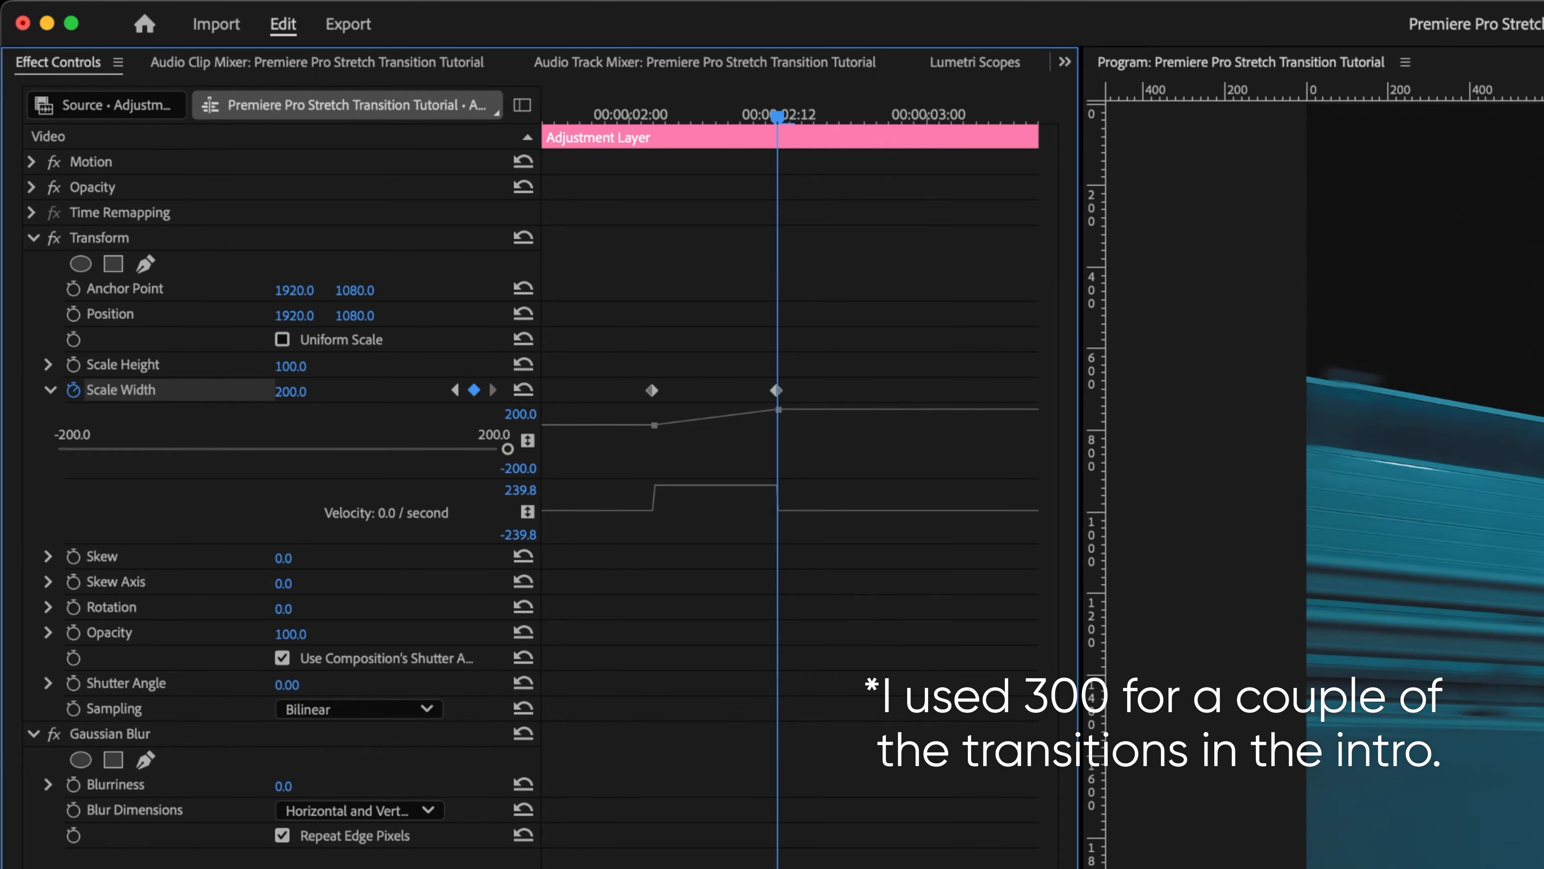
Step: Advance the playhead to 00:00:02:22 and reset Scale Width to 100 to add a third keyframe
{"action": "key", "text": "space"}
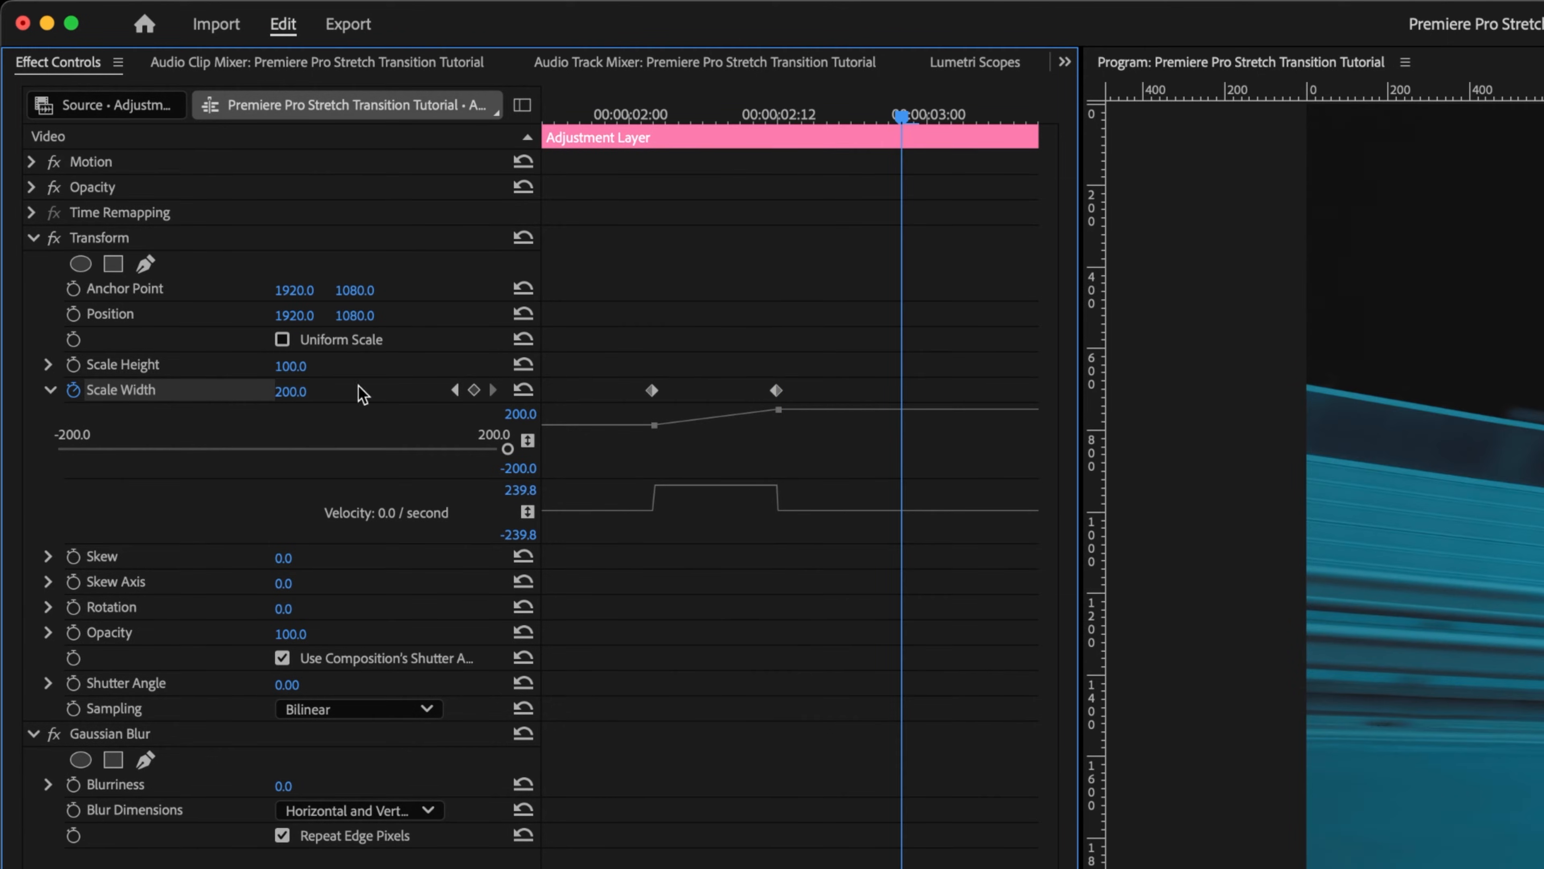
{"action": "left_click", "coordinate": [523, 390]}
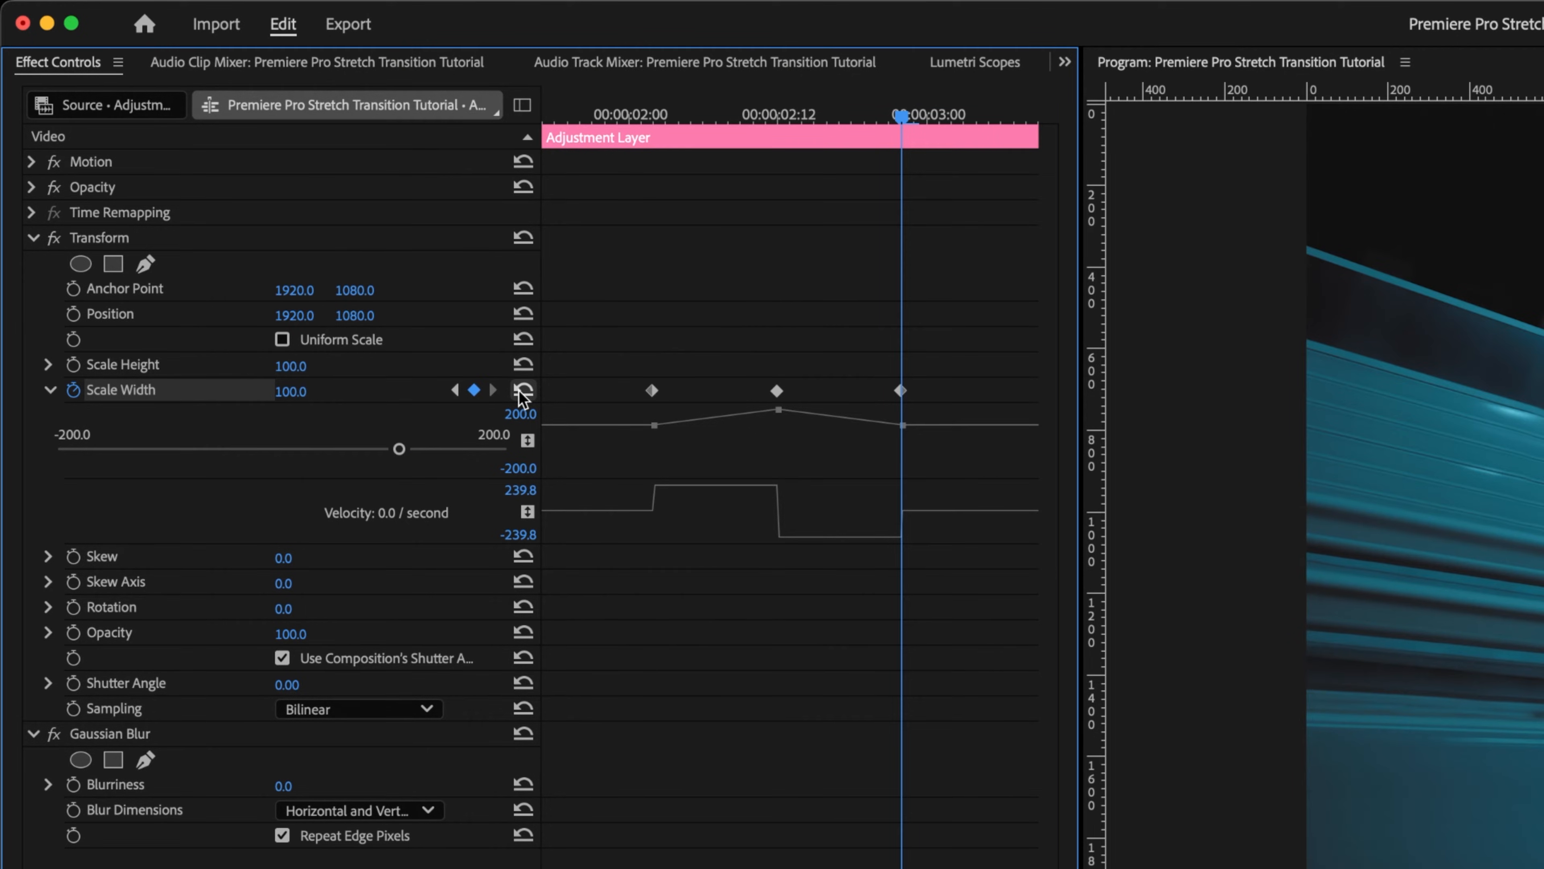
Step: Jump back to the first Scale Width keyframe and step frame by frame through the stretch transition to preview it
{"action": "left_click", "coordinate": [456, 390]}
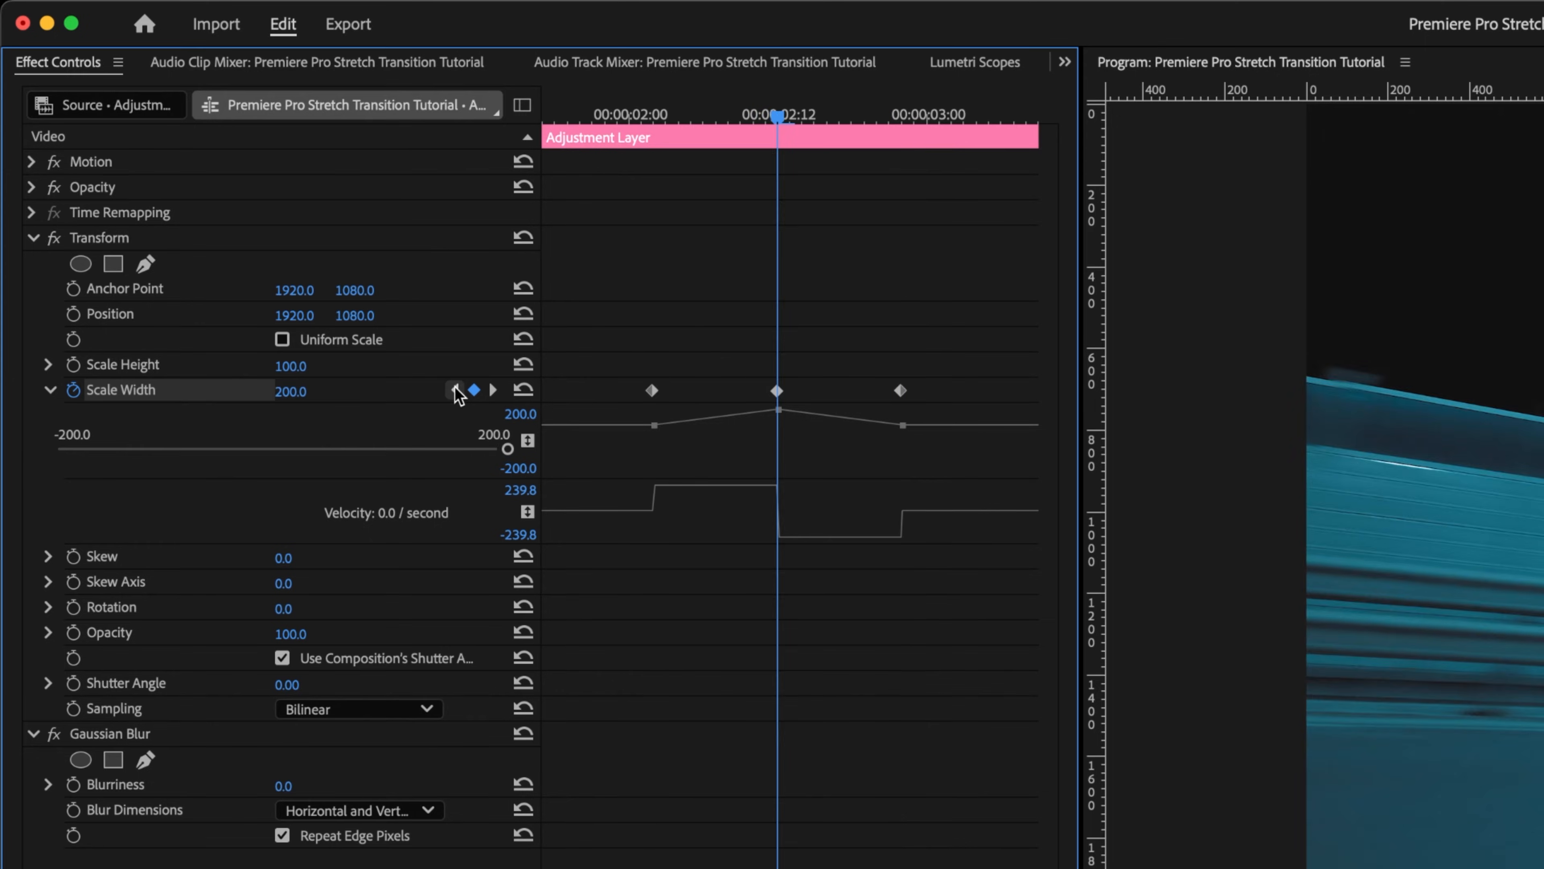
{"action": "left_click", "coordinate": [456, 390]}
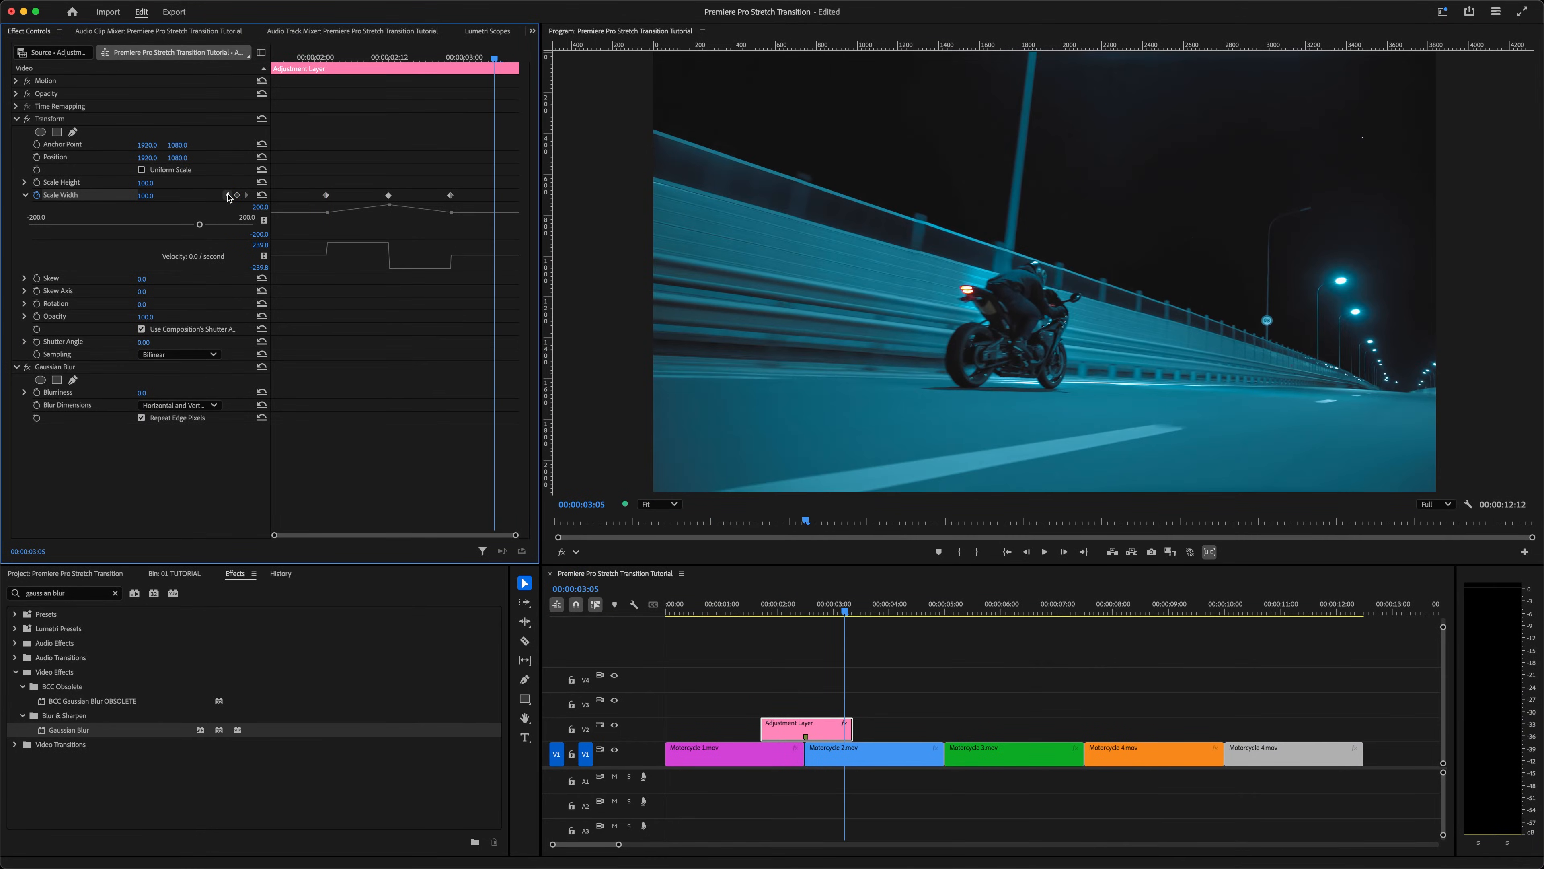
{"action": "left_click", "coordinate": [229, 196]}
{"action": "left_click", "coordinate": [229, 196]}
{"action": "left_click", "coordinate": [228, 196]}
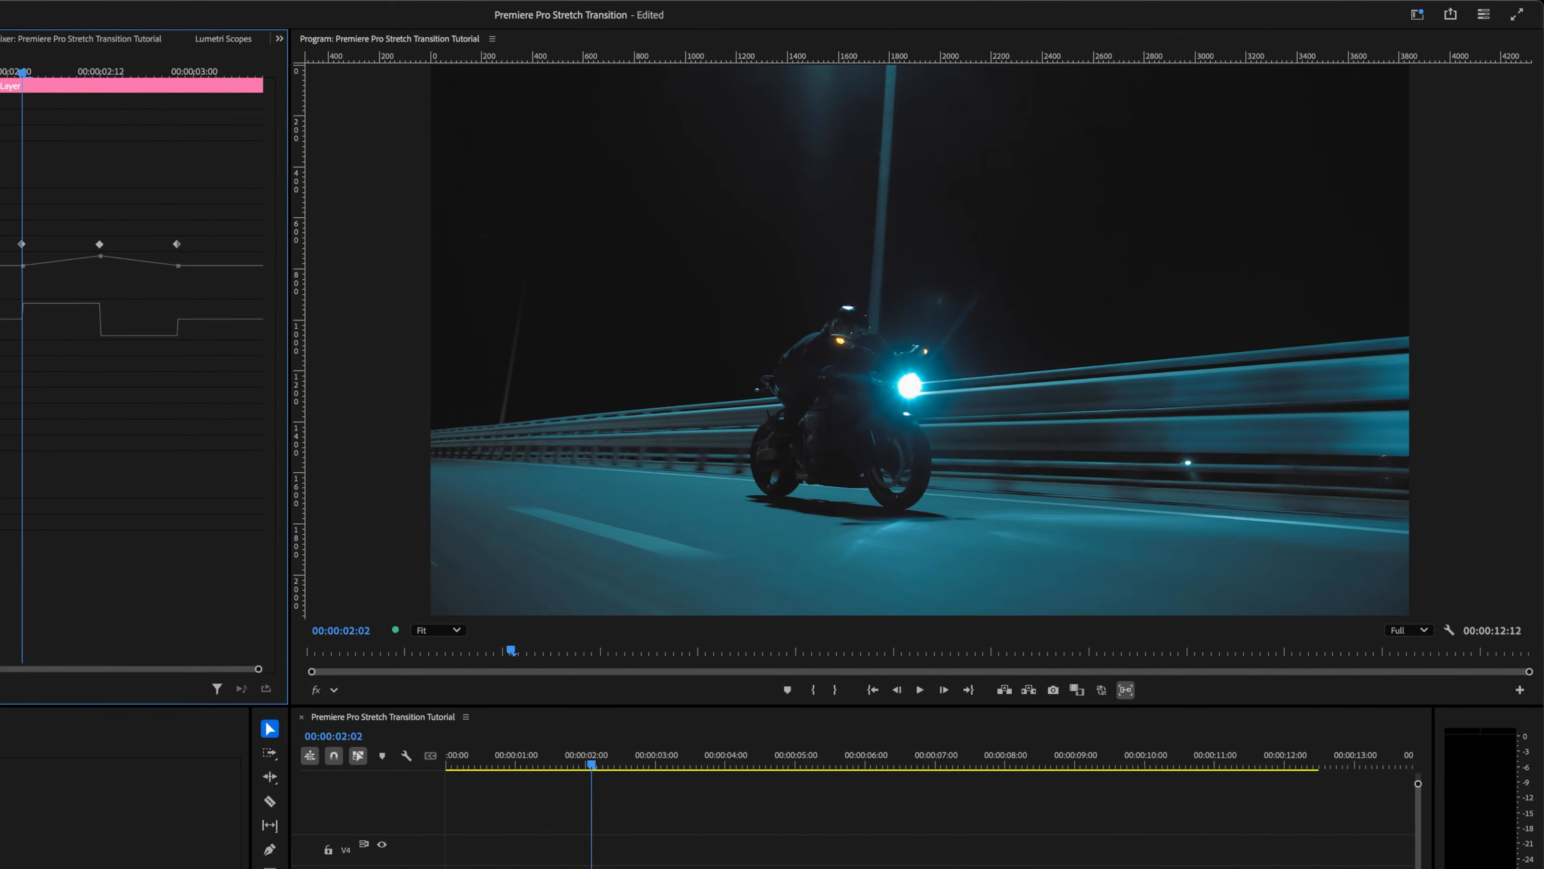
{"action": "key", "text": "Right"}
{"action": "key", "text": "Right"}
{"action": "key", "text": "Right"}
{"action": "key", "text": "Right"}
{"action": "key", "text": "Right"}
{"action": "key", "text": "Right"}
{"action": "key", "text": "Right"}
{"action": "key", "text": "Right"}
{"action": "key", "text": "Right"}
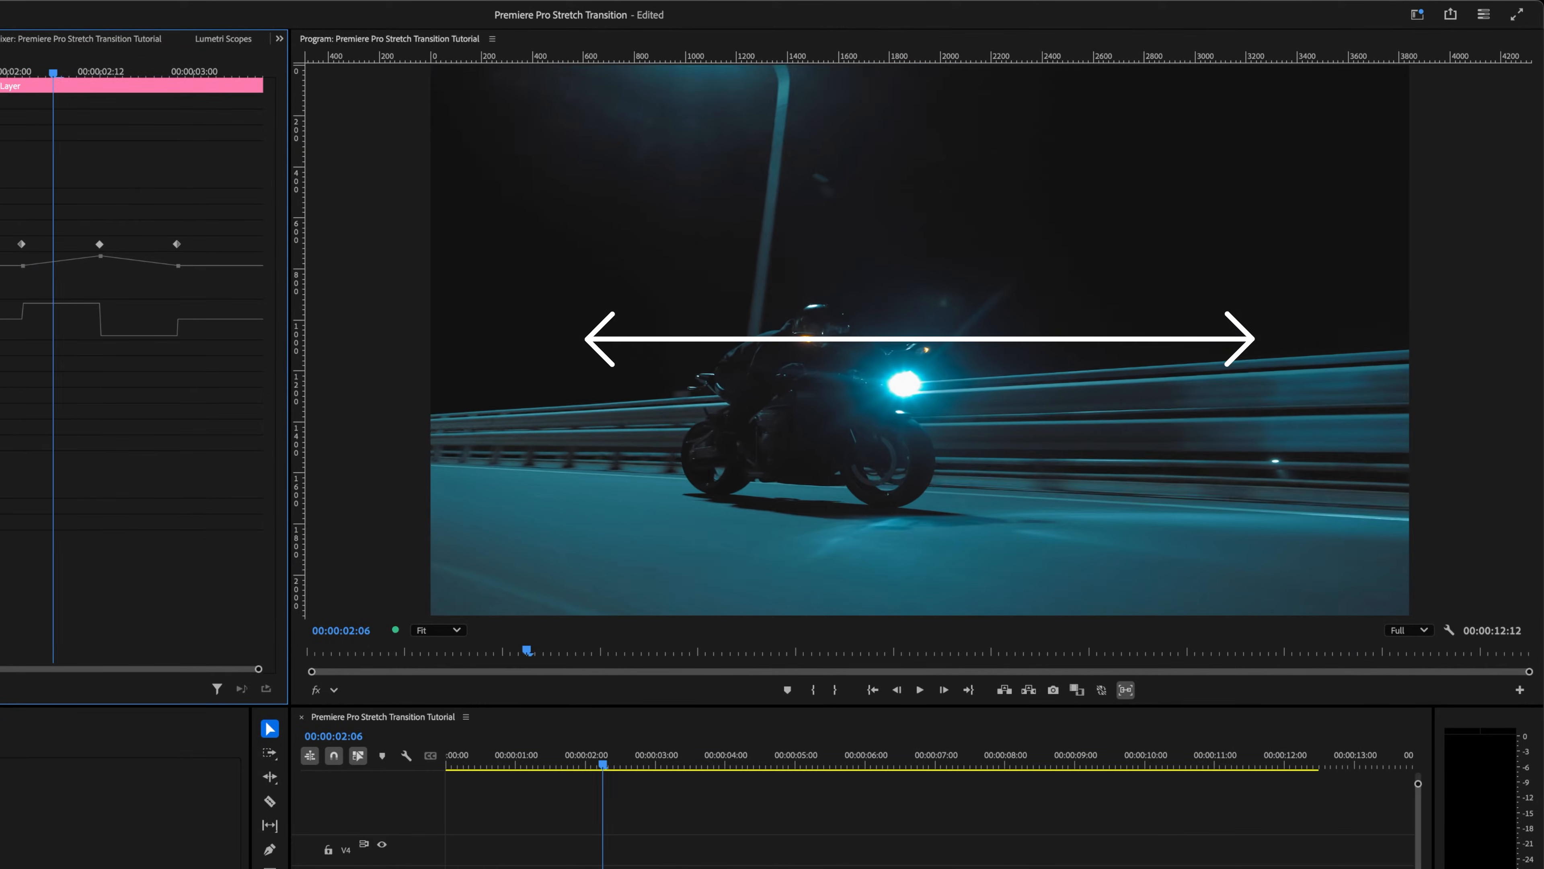
{"action": "key", "text": "Right"}
{"action": "key", "text": "Right"}
{"action": "key", "text": "Right"}
{"action": "key", "text": "Right"}
{"action": "key", "text": "Right"}
{"action": "key", "text": "Right"}
{"action": "key", "text": "Right"}
{"action": "key", "text": "Right"}
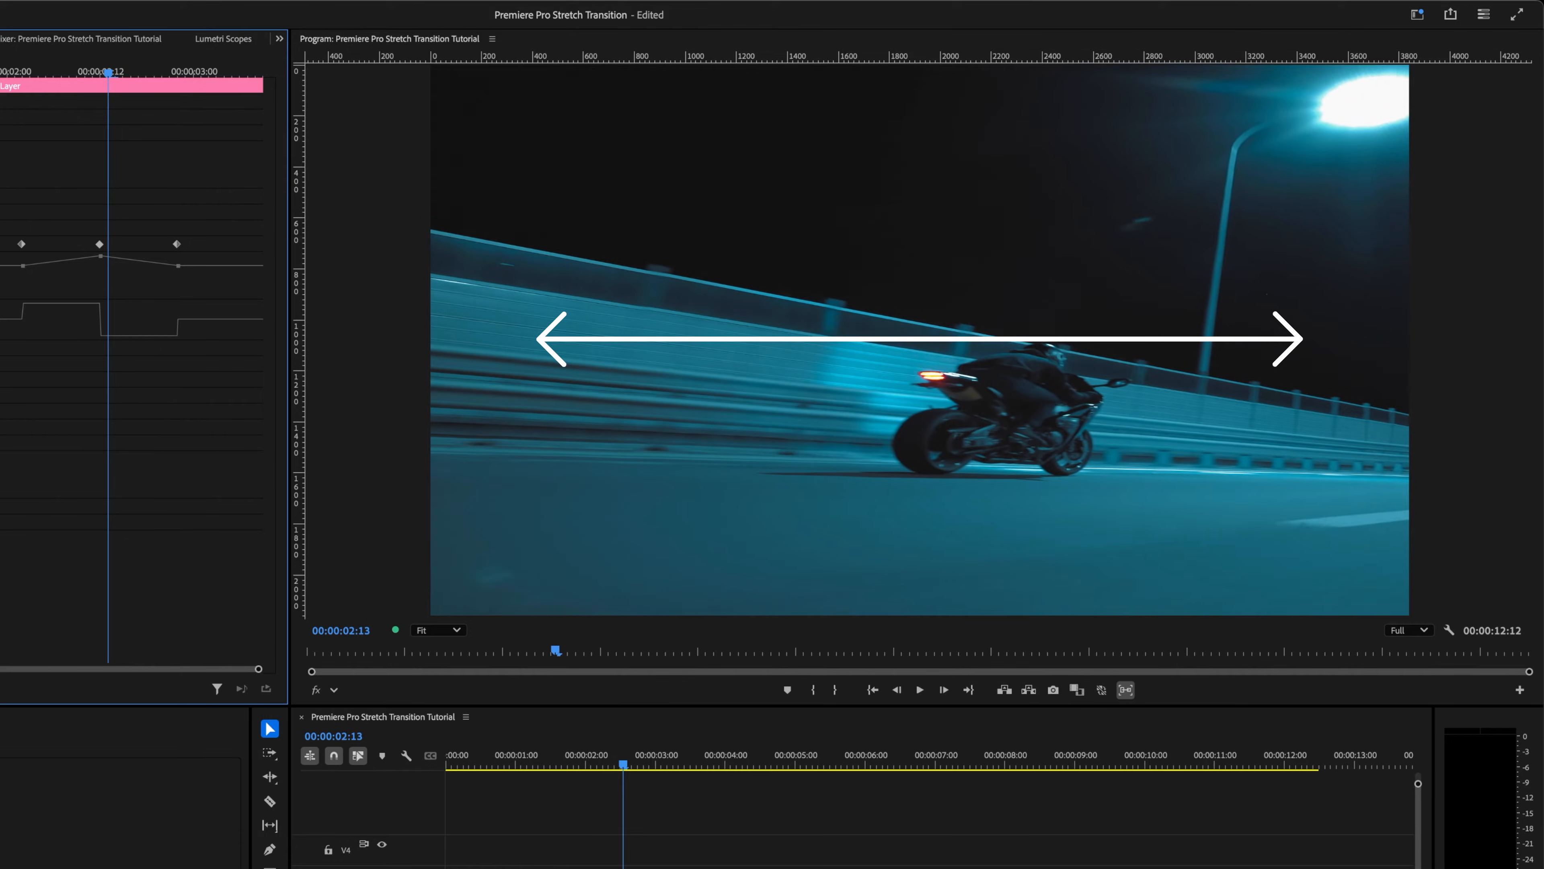
{"action": "key", "text": "Right"}
{"action": "key", "text": "Right"}
{"action": "key", "text": "Right"}
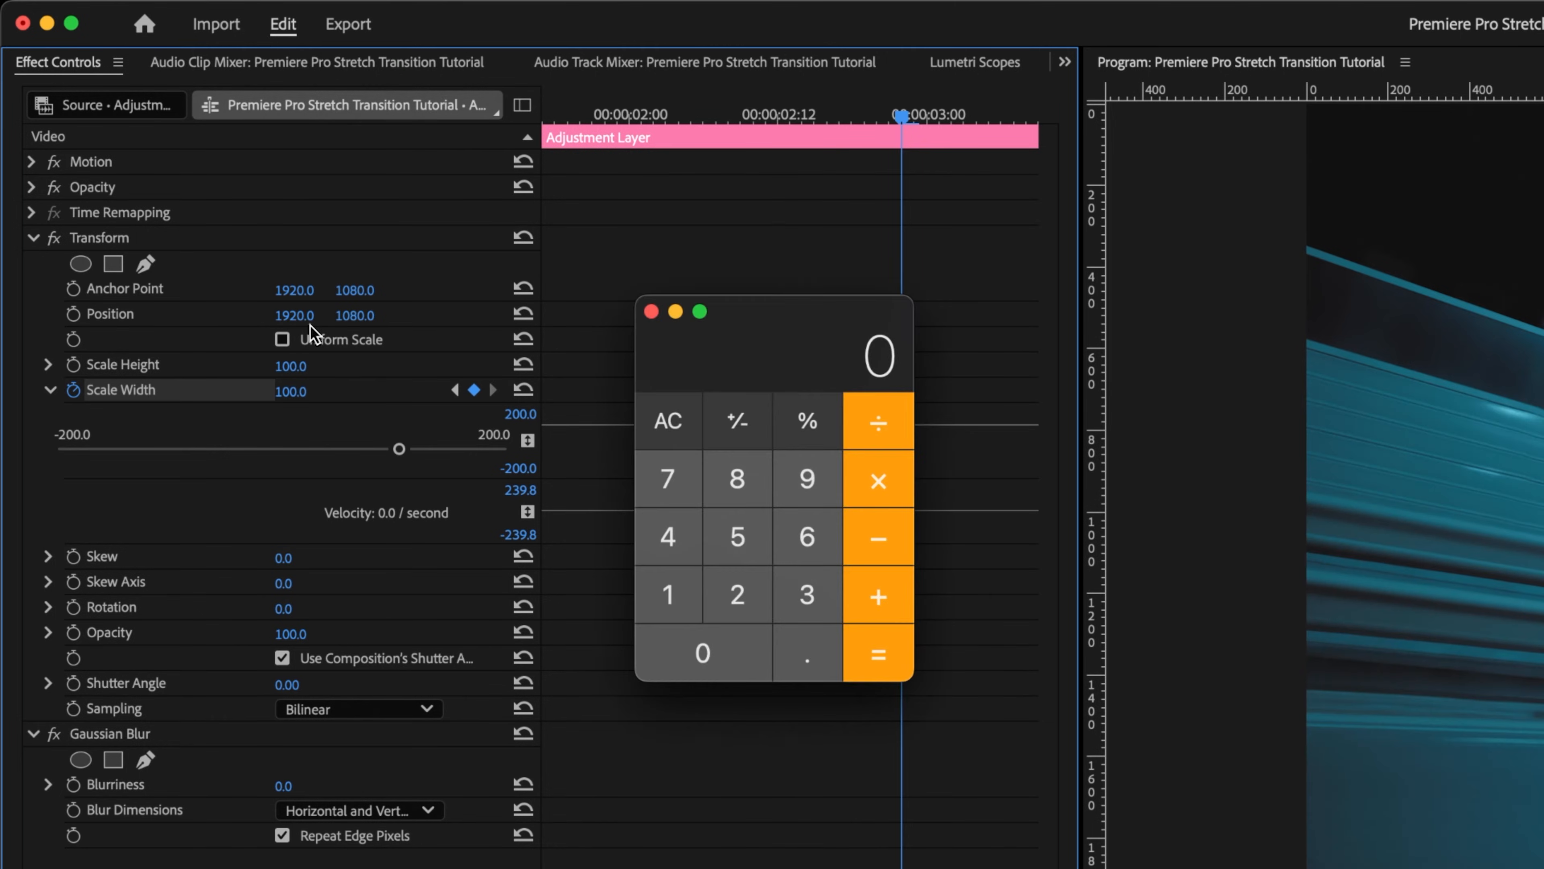
Step: Compute 1920 × 2 in Calculator, then set the Transform Anchor Point X and Position X to 3840
{"action": "type", "text": "1920*2"}
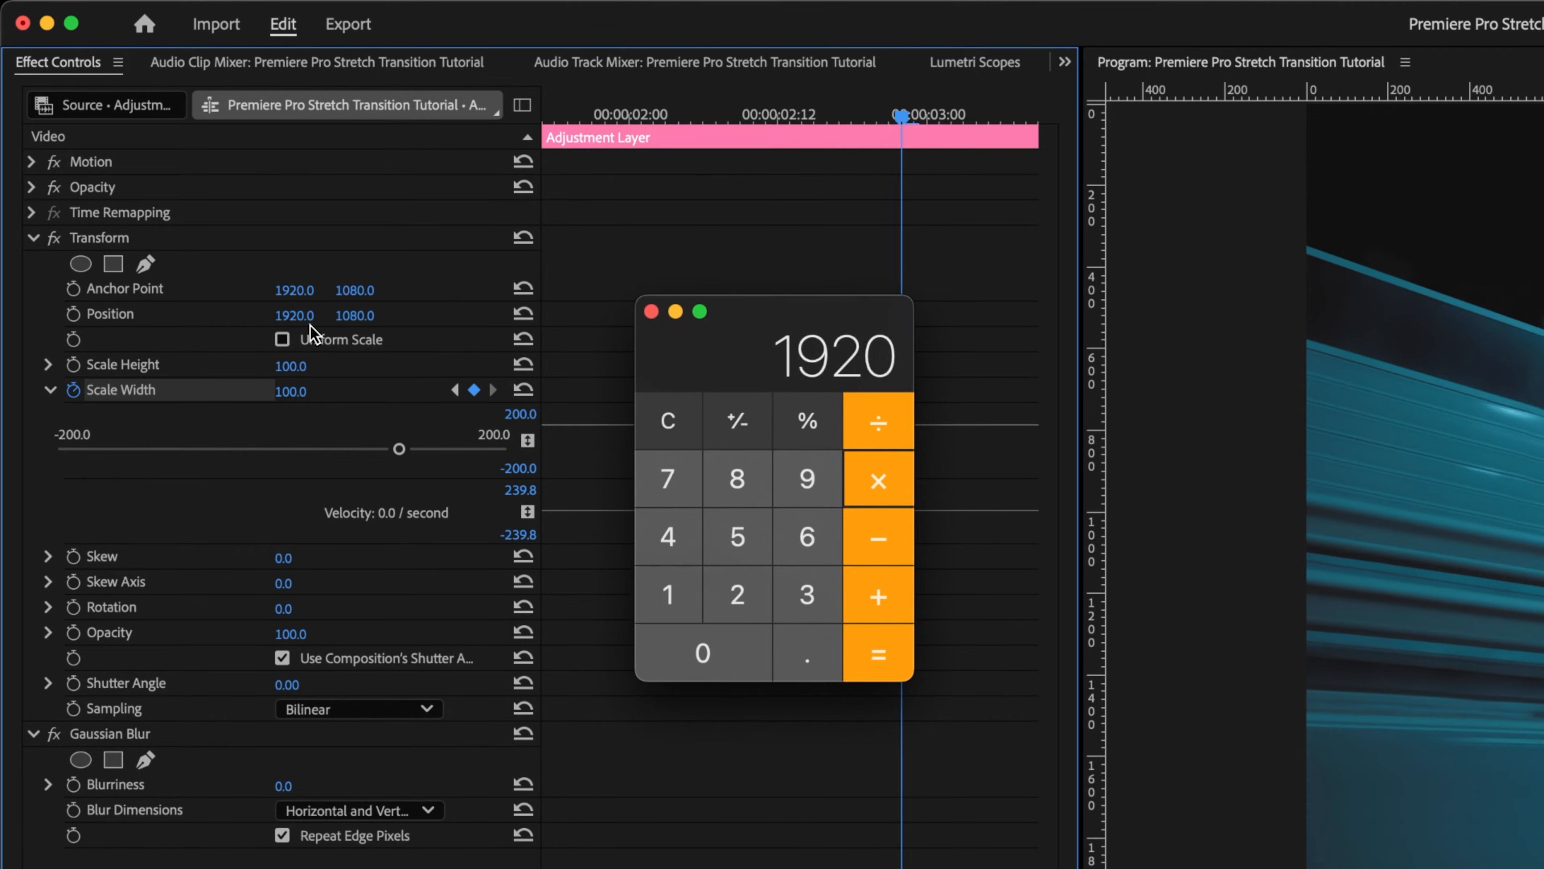
{"action": "key", "text": "Return"}
{"action": "left_click", "coordinate": [295, 290]}
{"action": "type", "text": "3840"}
{"action": "key", "text": "Return"}
{"action": "left_click", "coordinate": [304, 314]}
{"action": "type", "text": "3840"}
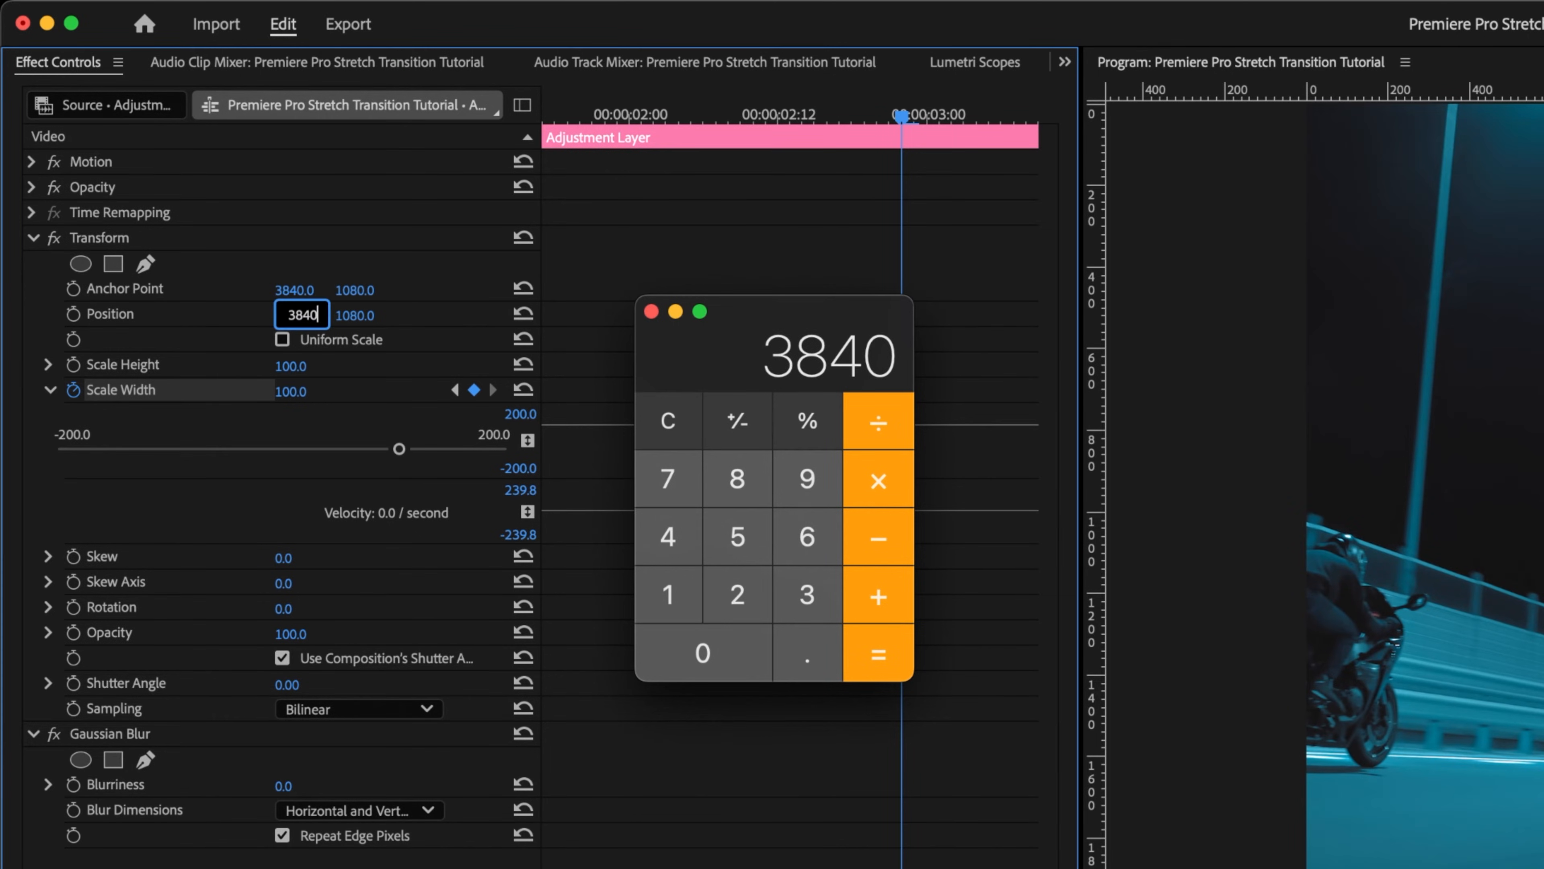
{"action": "key", "text": "Return"}
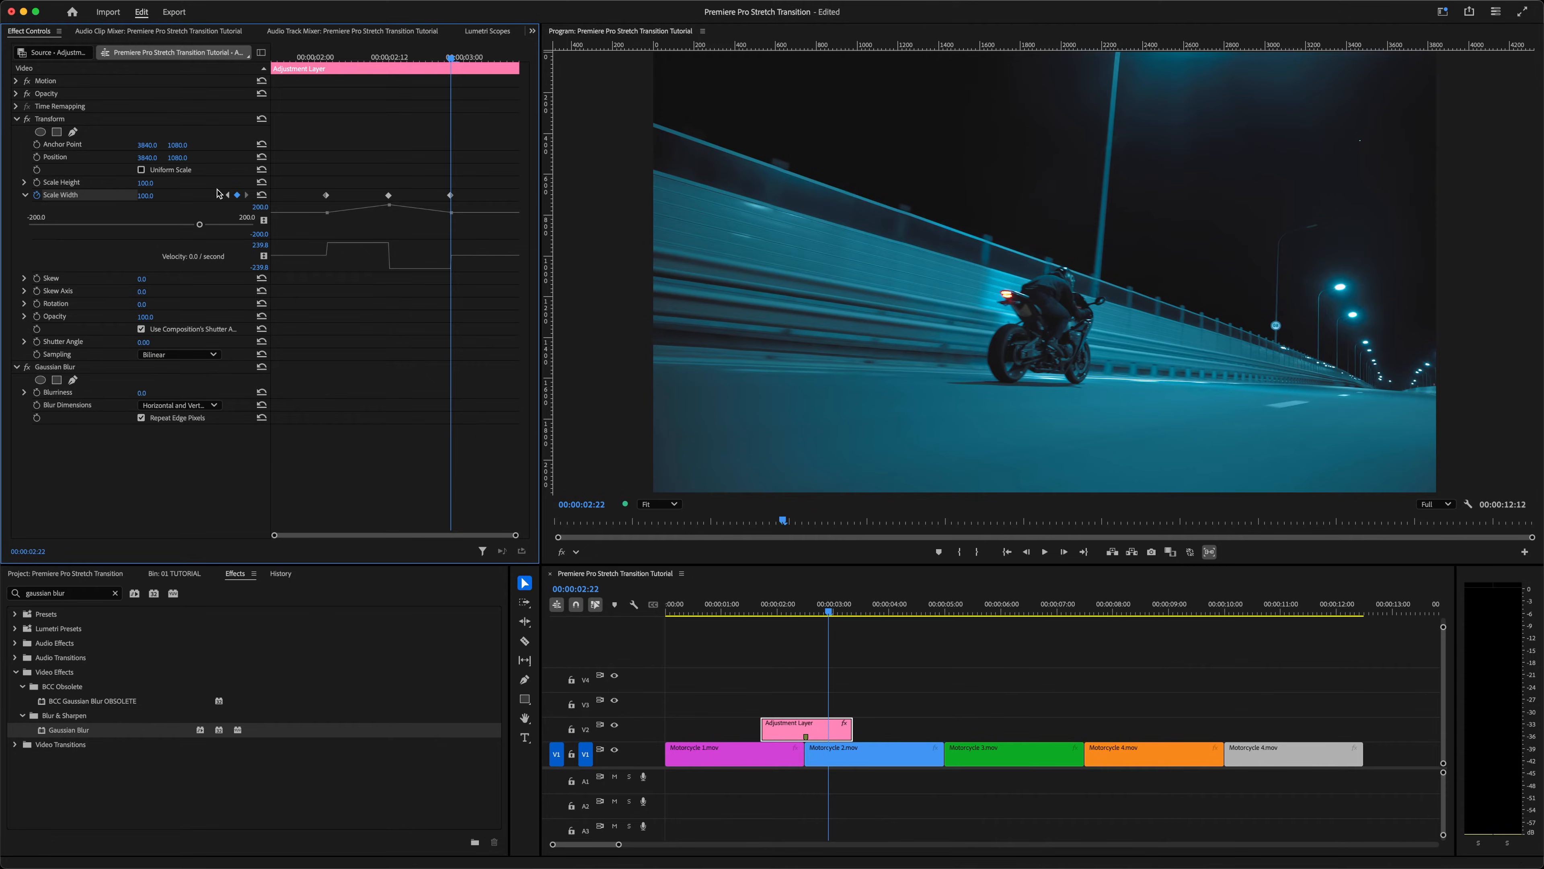
Step: Jump to the first keyframe and step frame by frame through the transition to check the stretch direction
{"action": "left_click", "coordinate": [228, 195]}
{"action": "left_click", "coordinate": [228, 196]}
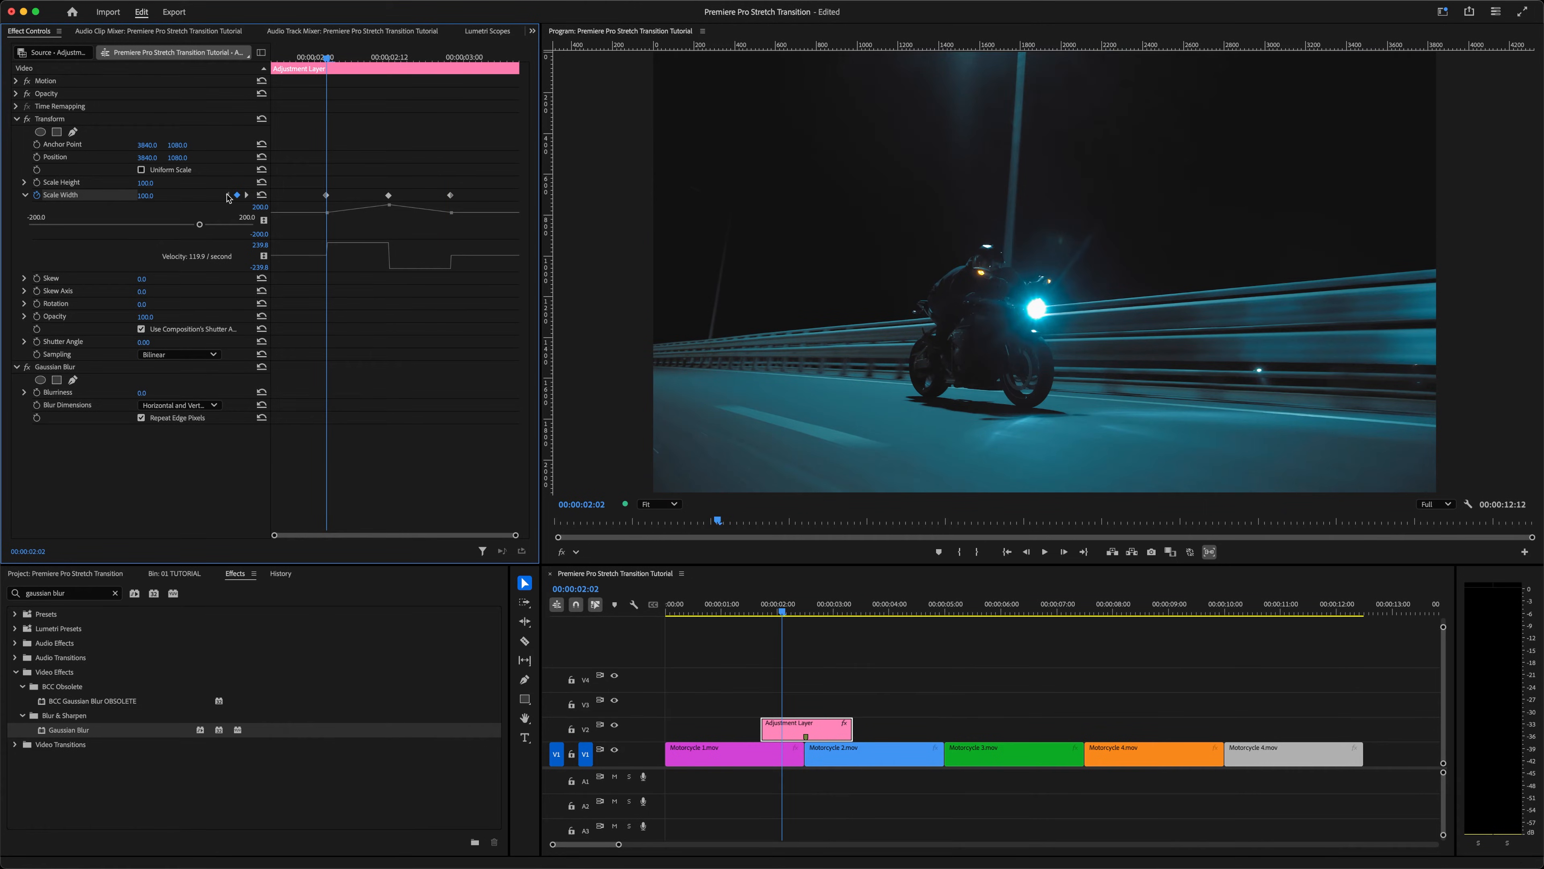
{"action": "key", "text": "Right"}
{"action": "key", "text": "Right"}
{"action": "key", "text": "Right"}
{"action": "key", "text": "Right"}
{"action": "key", "text": "Right"}
{"action": "key", "text": "Right"}
{"action": "key", "text": "Right"}
{"action": "key", "text": "Right"}
{"action": "key", "text": "Right"}
{"action": "key", "text": "Right"}
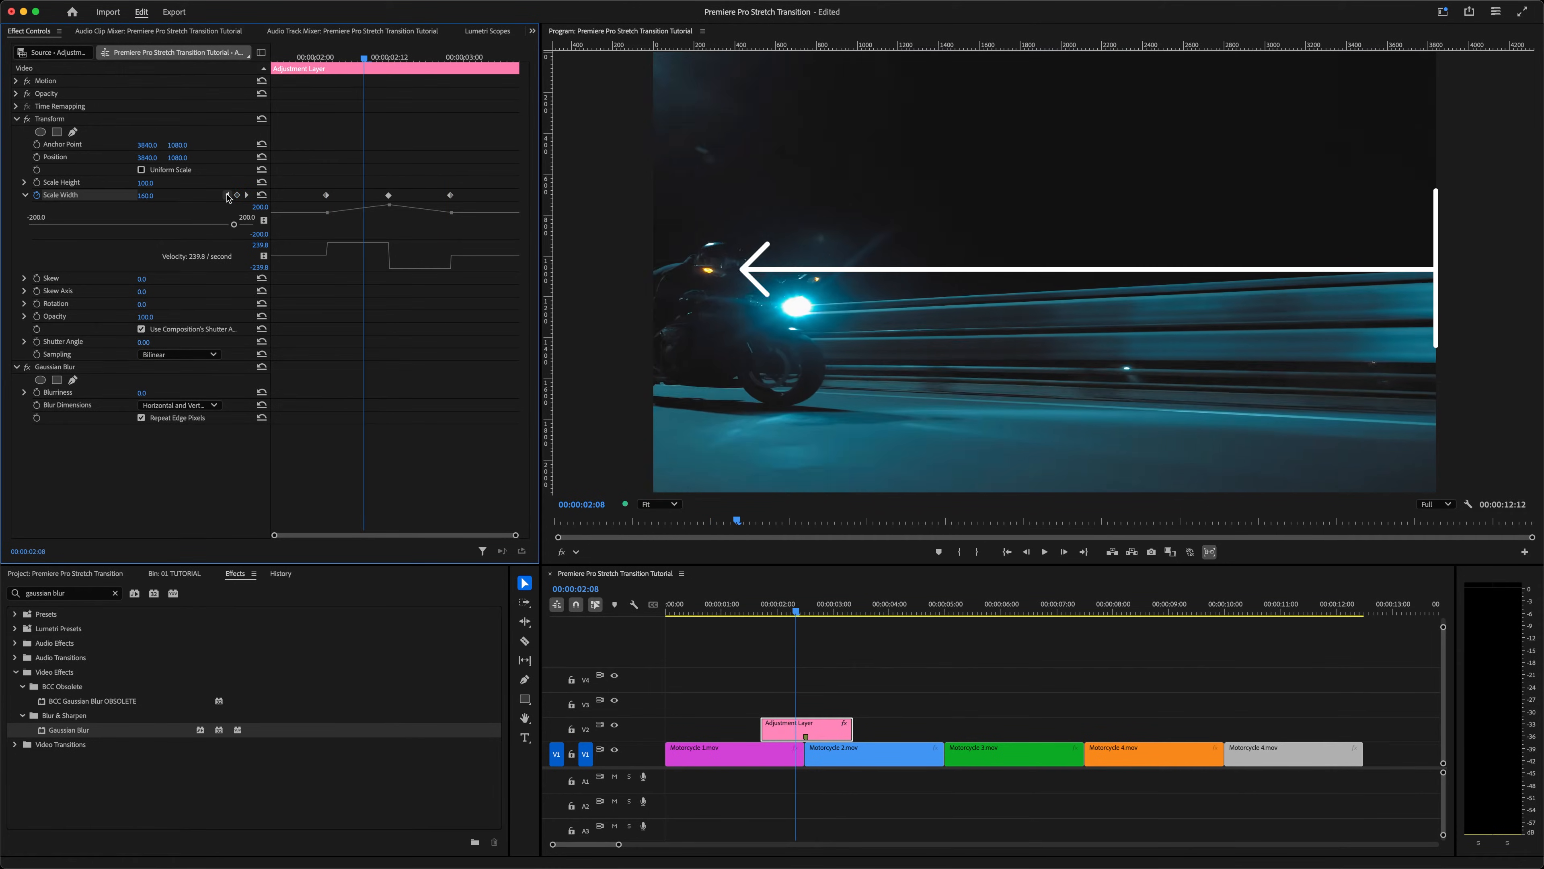
{"action": "key", "text": "Right"}
{"action": "key", "text": "Right"}
{"action": "key", "text": "Right"}
{"action": "key", "text": "Right"}
{"action": "key", "text": "Right"}
{"action": "key", "text": "Right"}
{"action": "key", "text": "Right"}
{"action": "key", "text": "Right"}
{"action": "key", "text": "Right"}
{"action": "key", "text": "Right"}
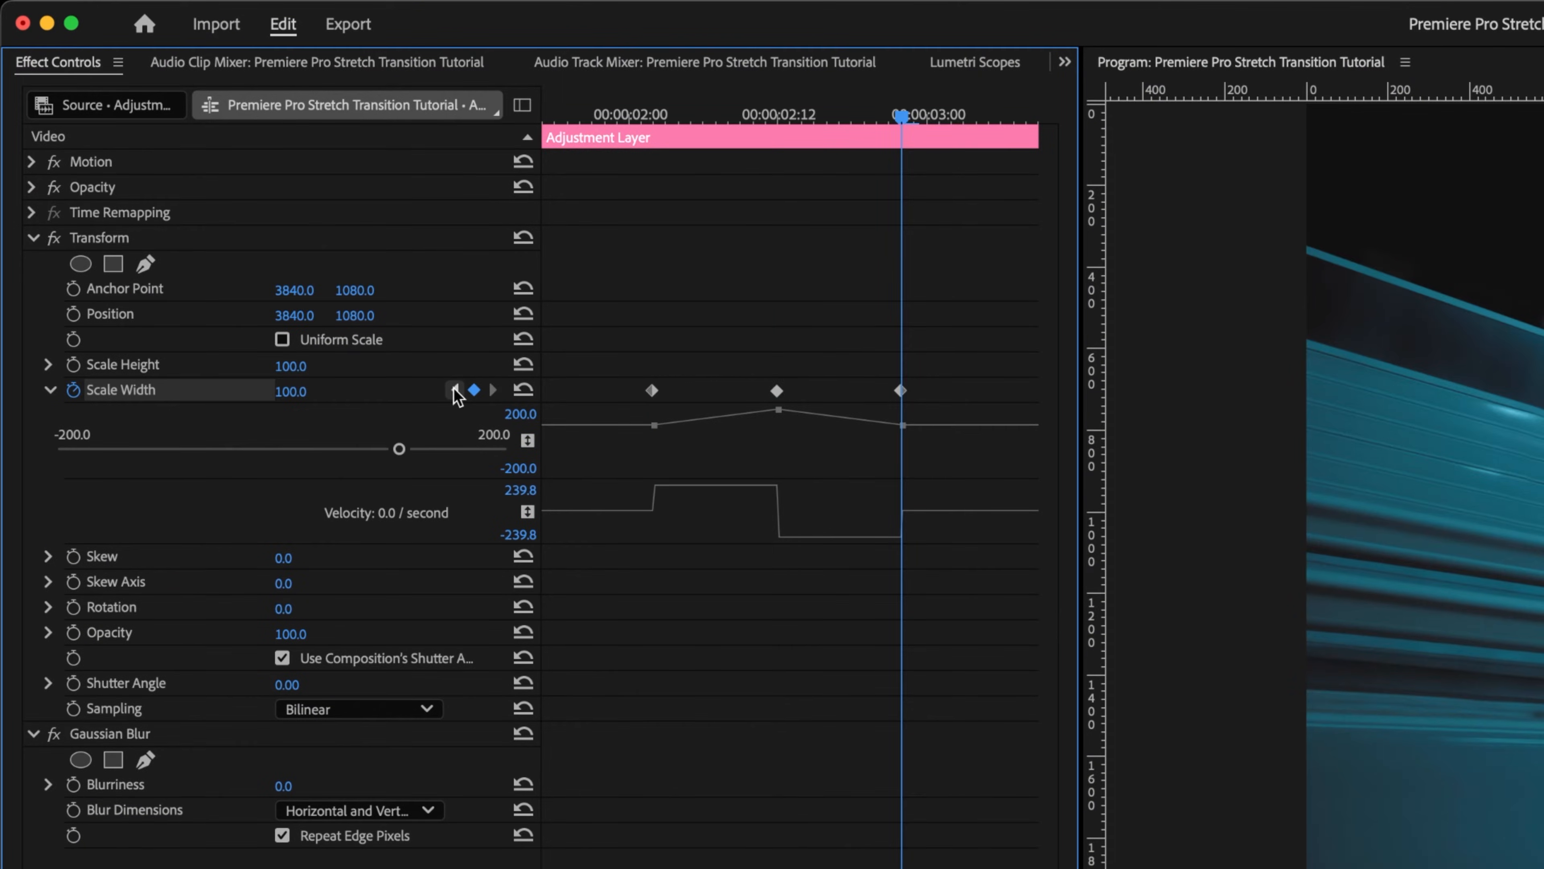
Step: Return to the first keyframe and set the Transform Anchor Point X and Position X both to 0
{"action": "left_click", "coordinate": [228, 195]}
{"action": "left_click", "coordinate": [228, 195]}
{"action": "left_click", "coordinate": [294, 290]}
{"action": "type", "text": "0"}
{"action": "key", "text": "Return"}
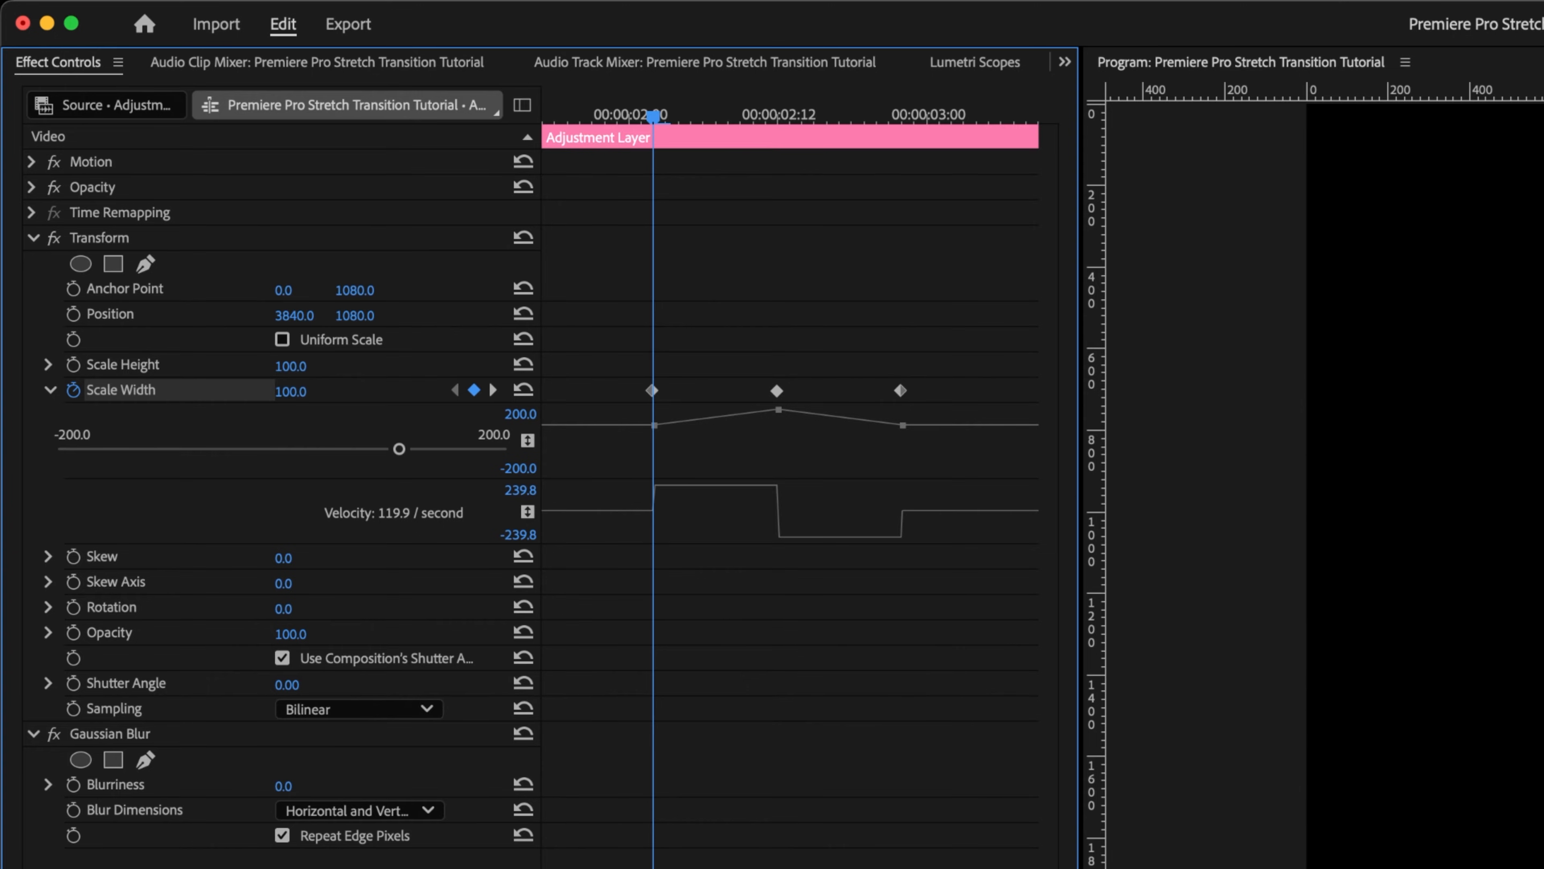
{"action": "left_click", "coordinate": [295, 316]}
{"action": "type", "text": "0"}
{"action": "key", "text": "Return"}
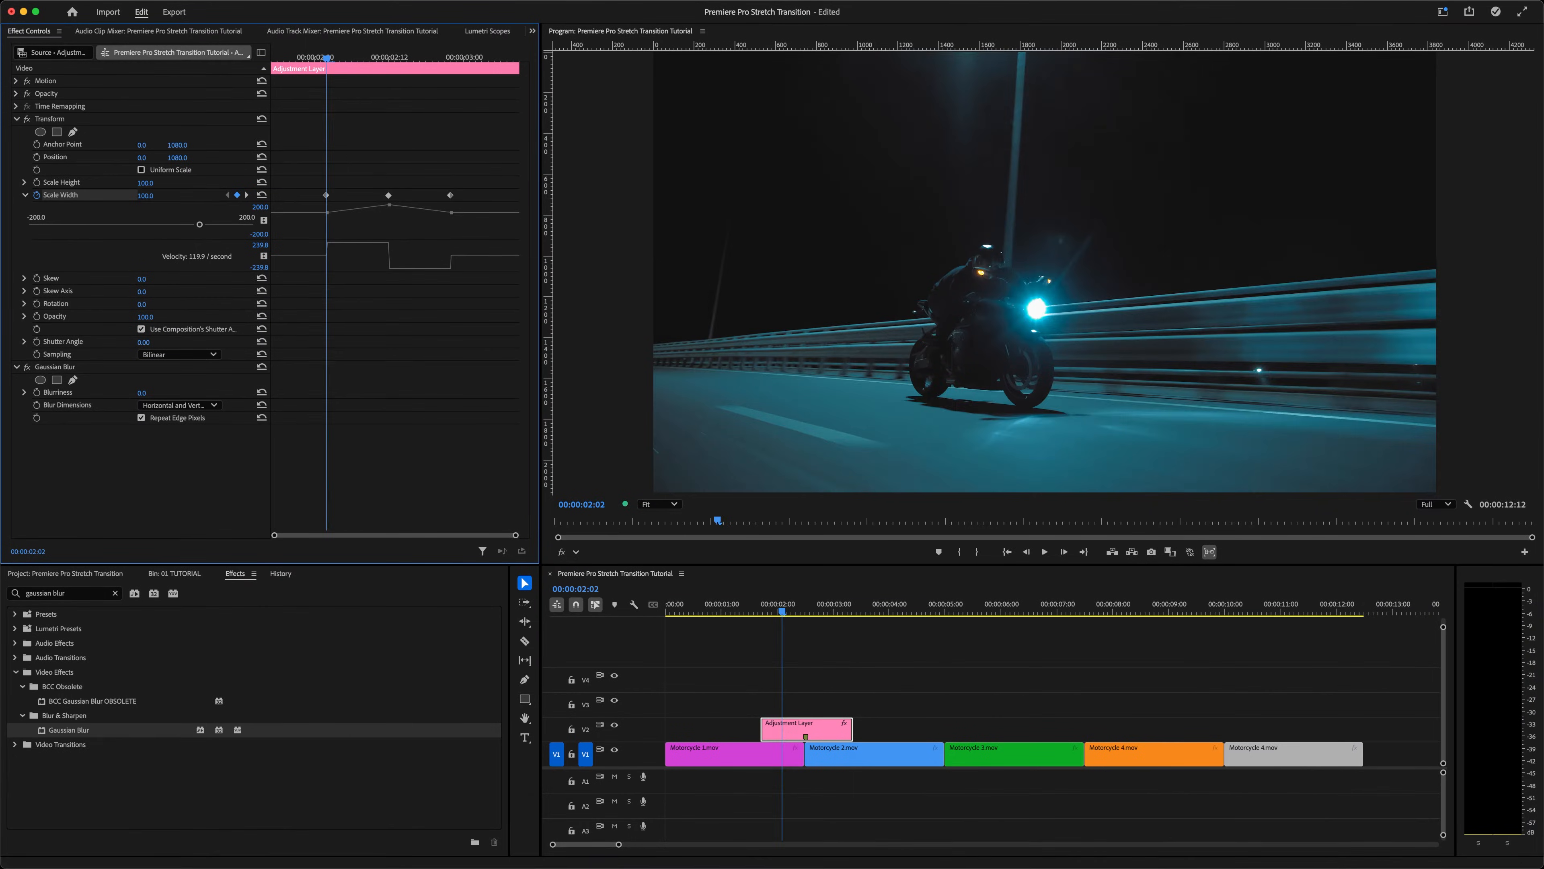
Step: Step through the transition frame by frame, then play it back from the adjustment layer's start
{"action": "key", "text": "Right"}
{"action": "key", "text": "Right"}
{"action": "key", "text": "Right"}
{"action": "key", "text": "Right"}
{"action": "key", "text": "Right"}
{"action": "key", "text": "Right"}
{"action": "key", "text": "Right"}
{"action": "key", "text": "Right"}
{"action": "key", "text": "Right"}
{"action": "key", "text": "Right"}
{"action": "key", "text": "Right"}
{"action": "key", "text": "Right"}
{"action": "key", "text": "Right"}
{"action": "key", "text": "Right"}
{"action": "key", "text": "Right"}
{"action": "key", "text": "Right"}
{"action": "key", "text": "Right"}
{"action": "key", "text": "Right"}
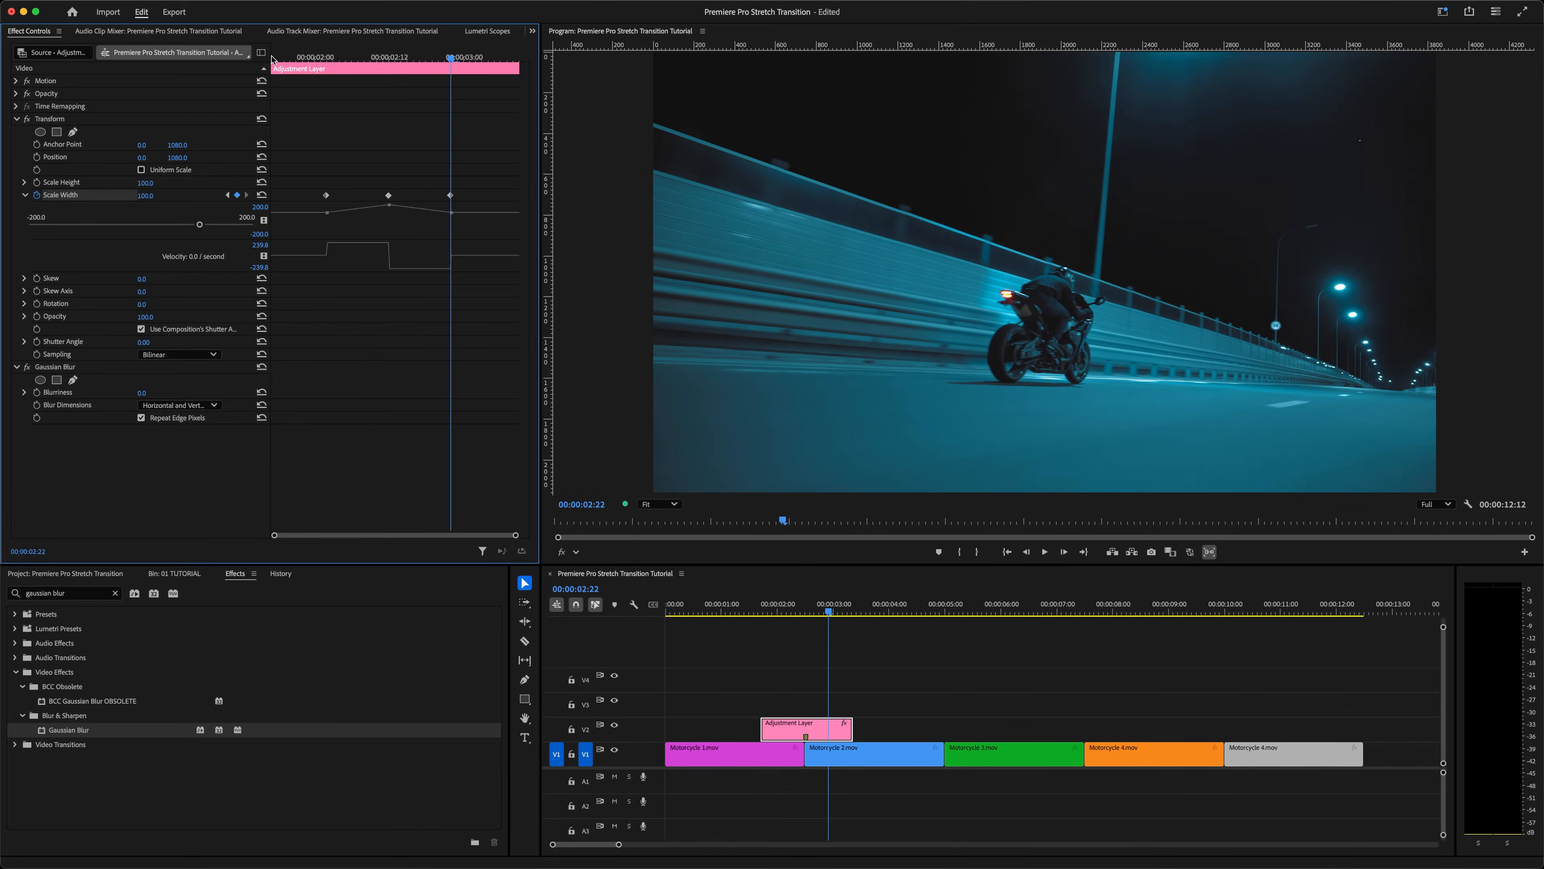
{"action": "left_click", "coordinate": [272, 59]}
{"action": "key", "text": "space"}
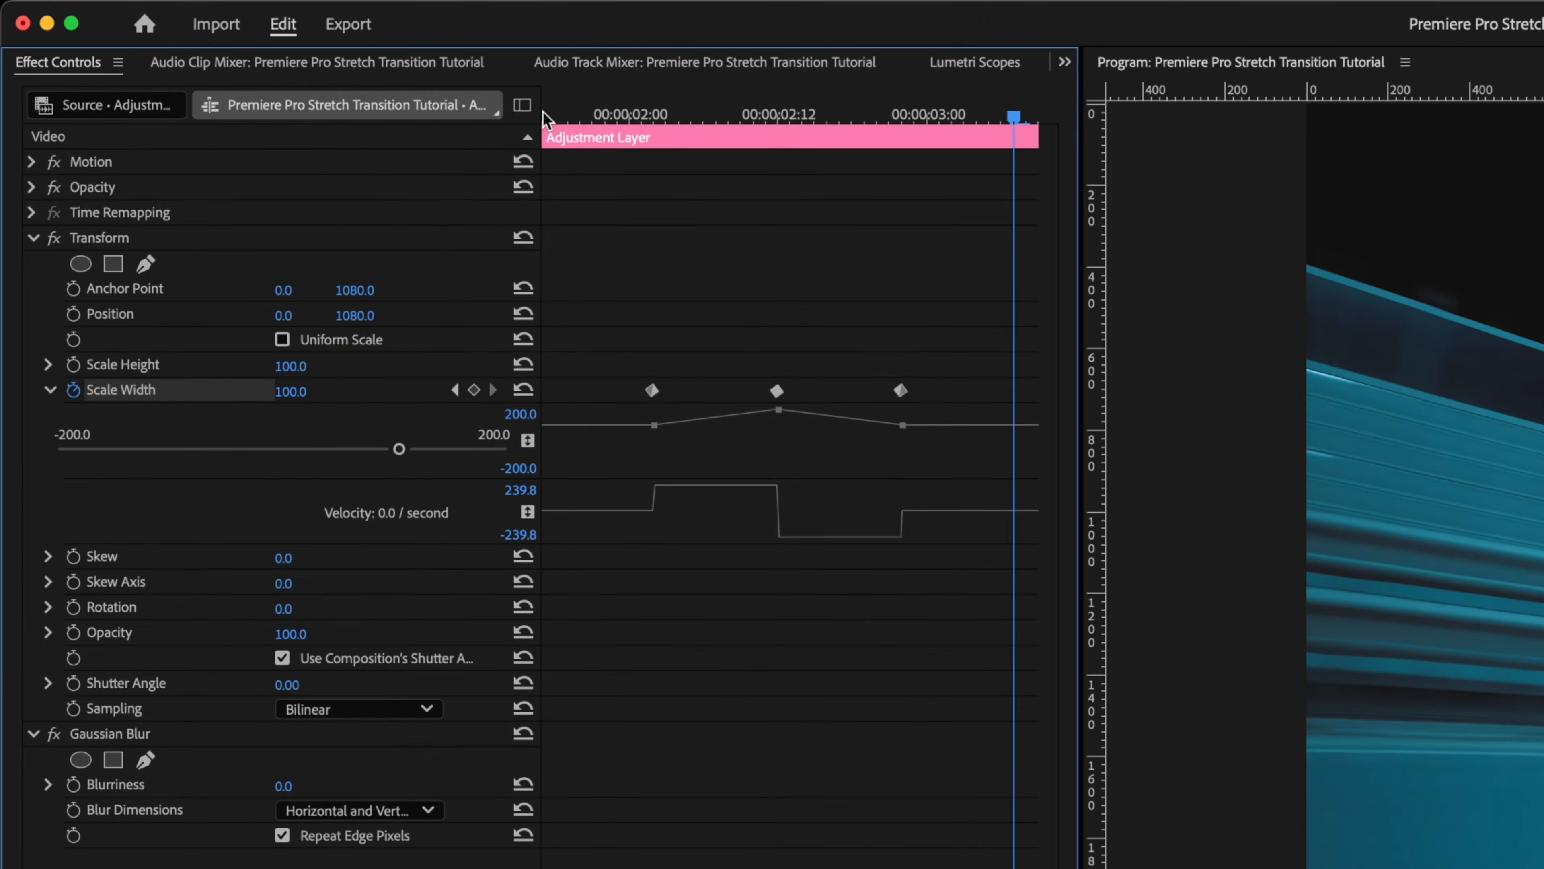
Step: Select all three Scale Width keyframes, apply Ease In and Ease Out, and enlarge the value graph
{"action": "left_click_drag", "start_coordinate": [635, 357], "coordinate": [920, 411]}
{"action": "right_click", "coordinate": [903, 395]}
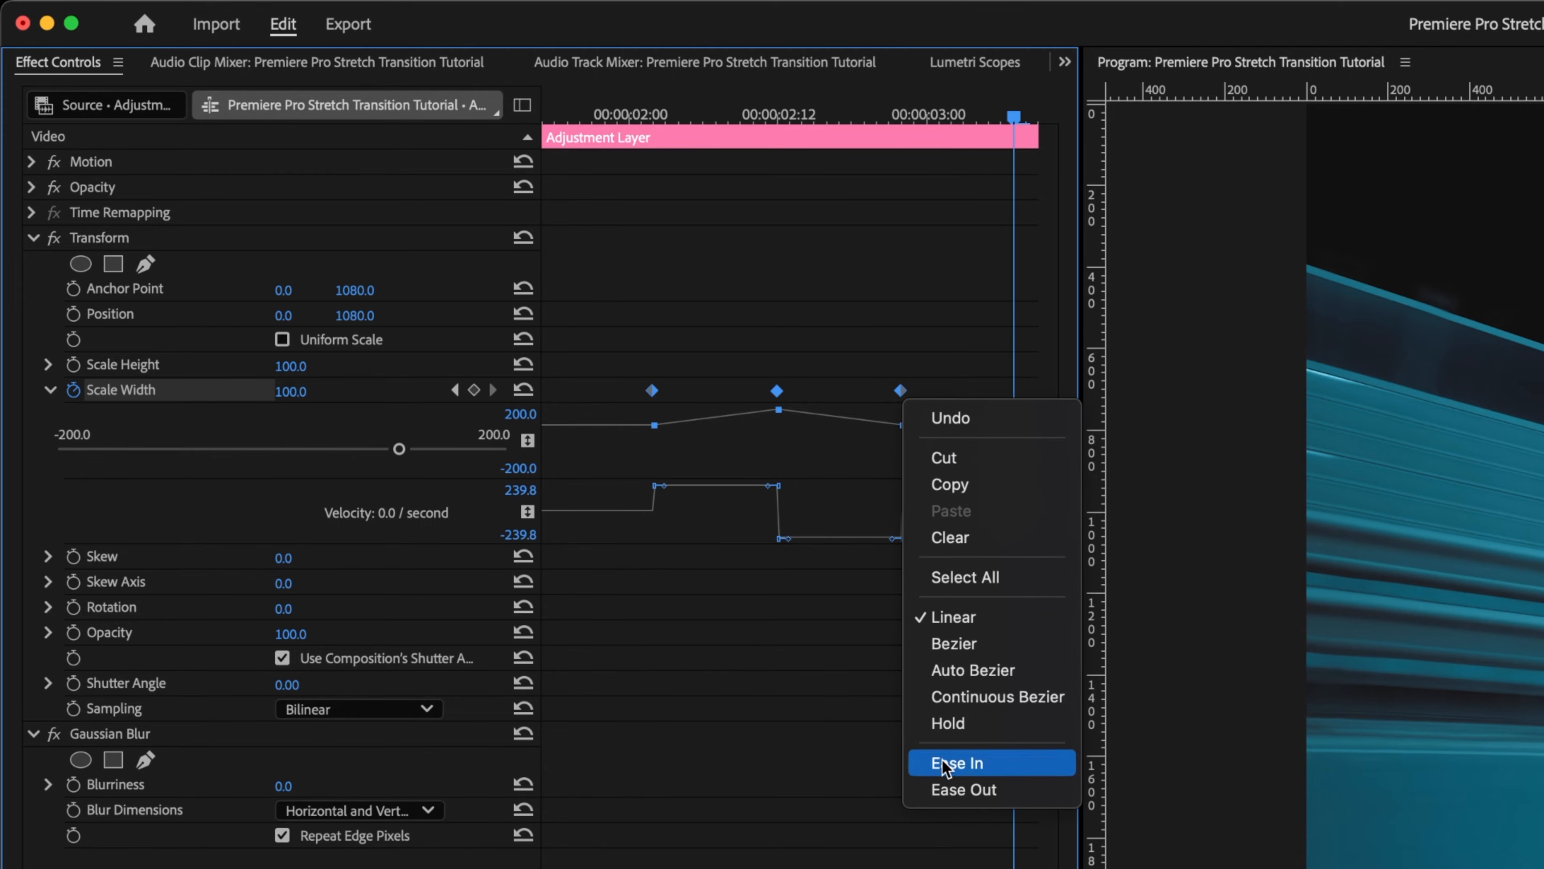
{"action": "left_click", "coordinate": [943, 763]}
{"action": "right_click", "coordinate": [901, 393]}
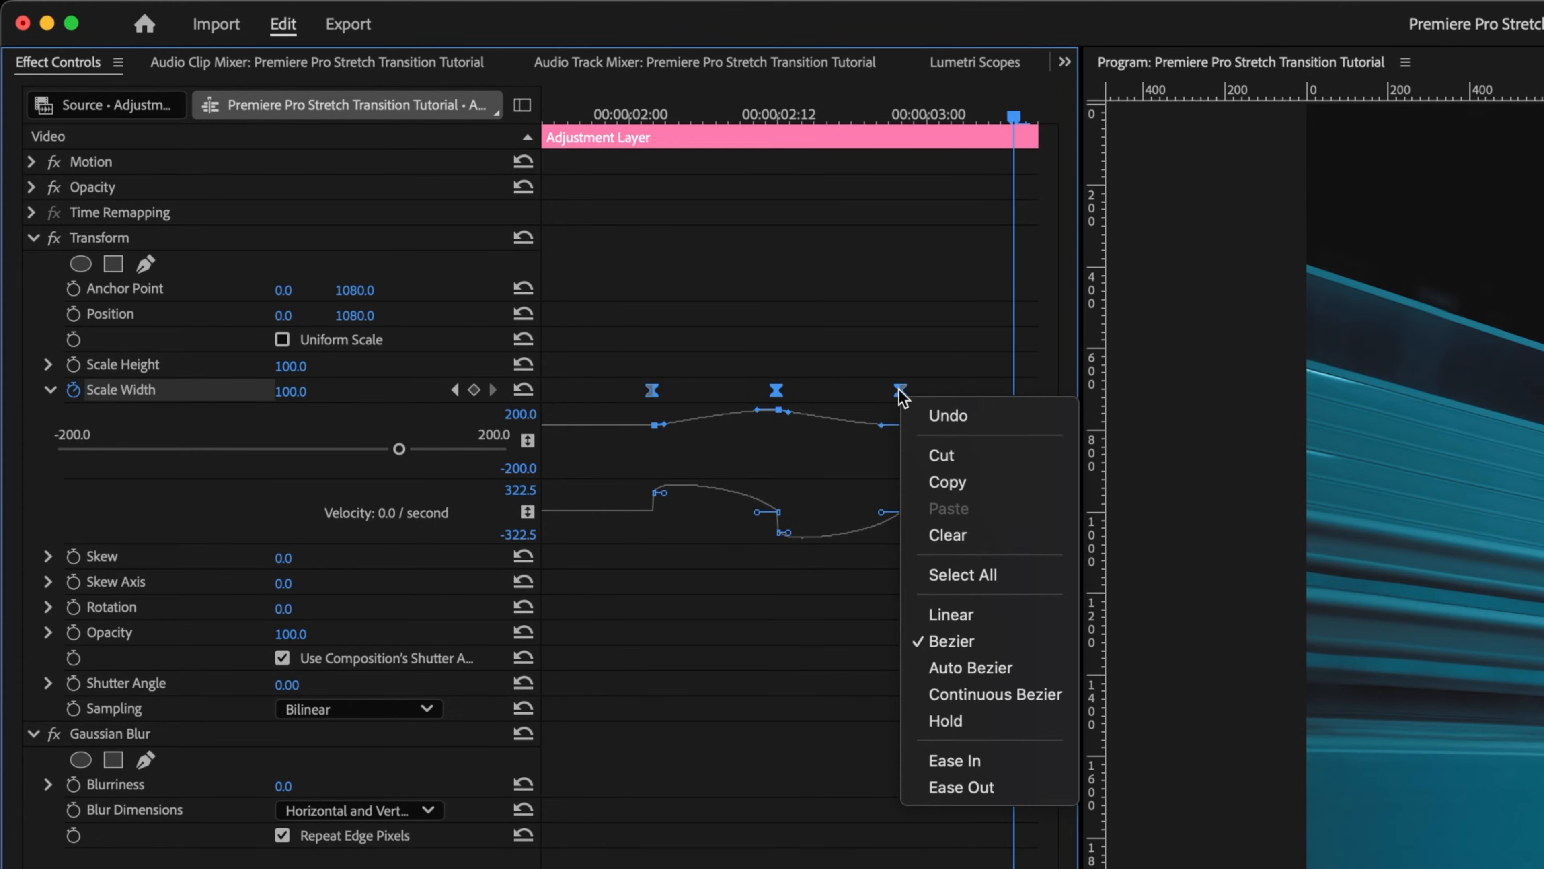
{"action": "left_click", "coordinate": [961, 787]}
{"action": "left_click_drag", "start_coordinate": [788, 480], "coordinate": [800, 783]}
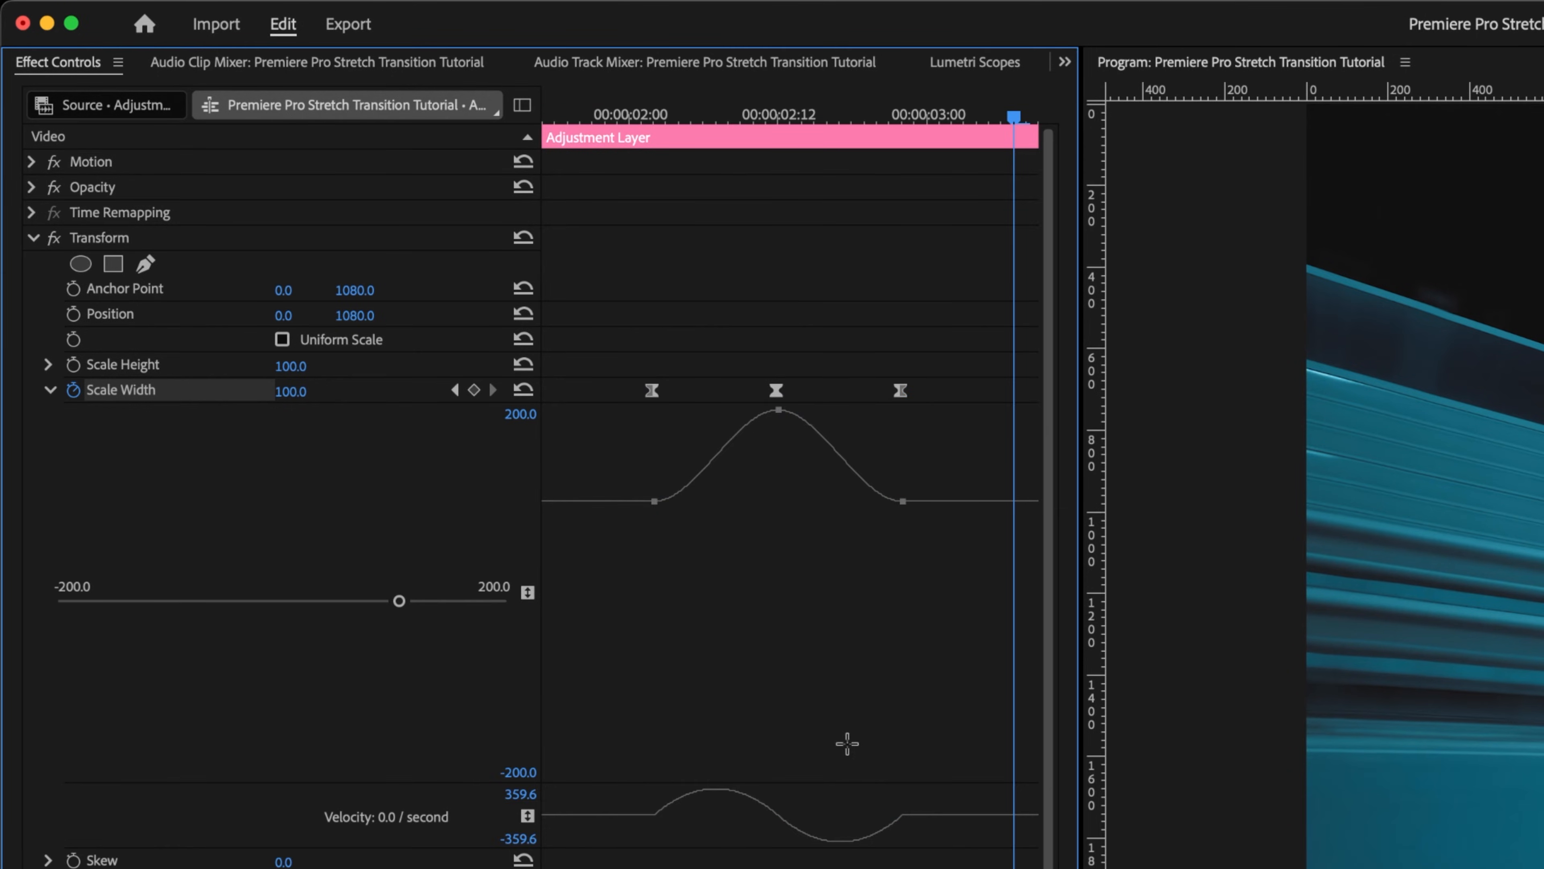
Step: Lengthen the bezier handles of the first and middle Scale Width keyframes to sharpen the stretch curve
{"action": "left_click", "coordinate": [900, 391]}
{"action": "left_click_drag", "start_coordinate": [882, 507], "coordinate": [827, 507]}
{"action": "left_click", "coordinate": [652, 390]}
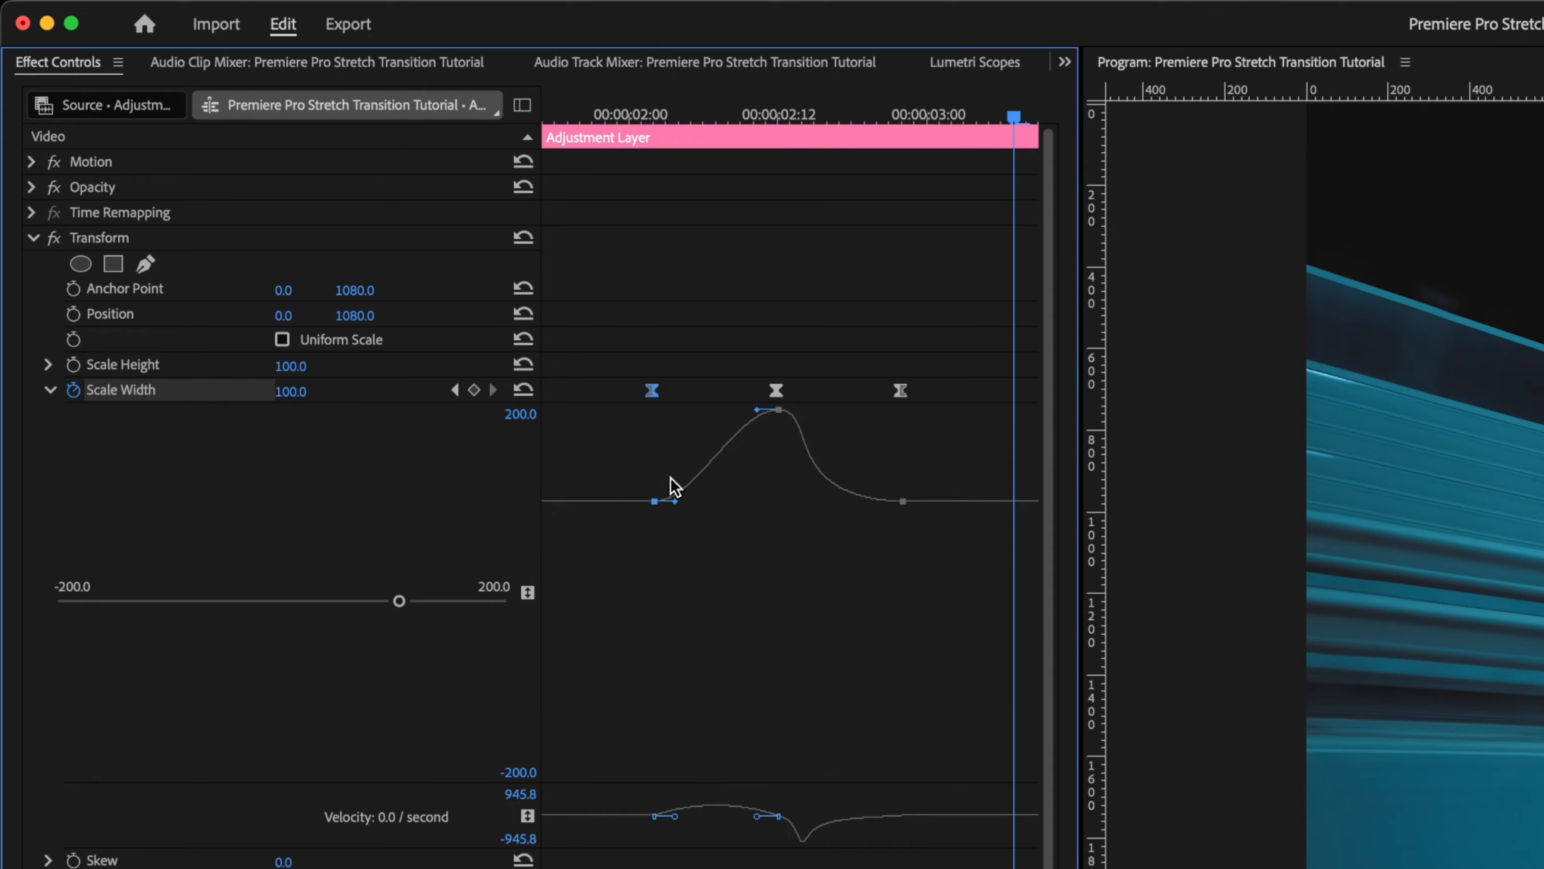
{"action": "left_click_drag", "start_coordinate": [675, 501], "coordinate": [716, 501]}
{"action": "left_click", "coordinate": [782, 113]}
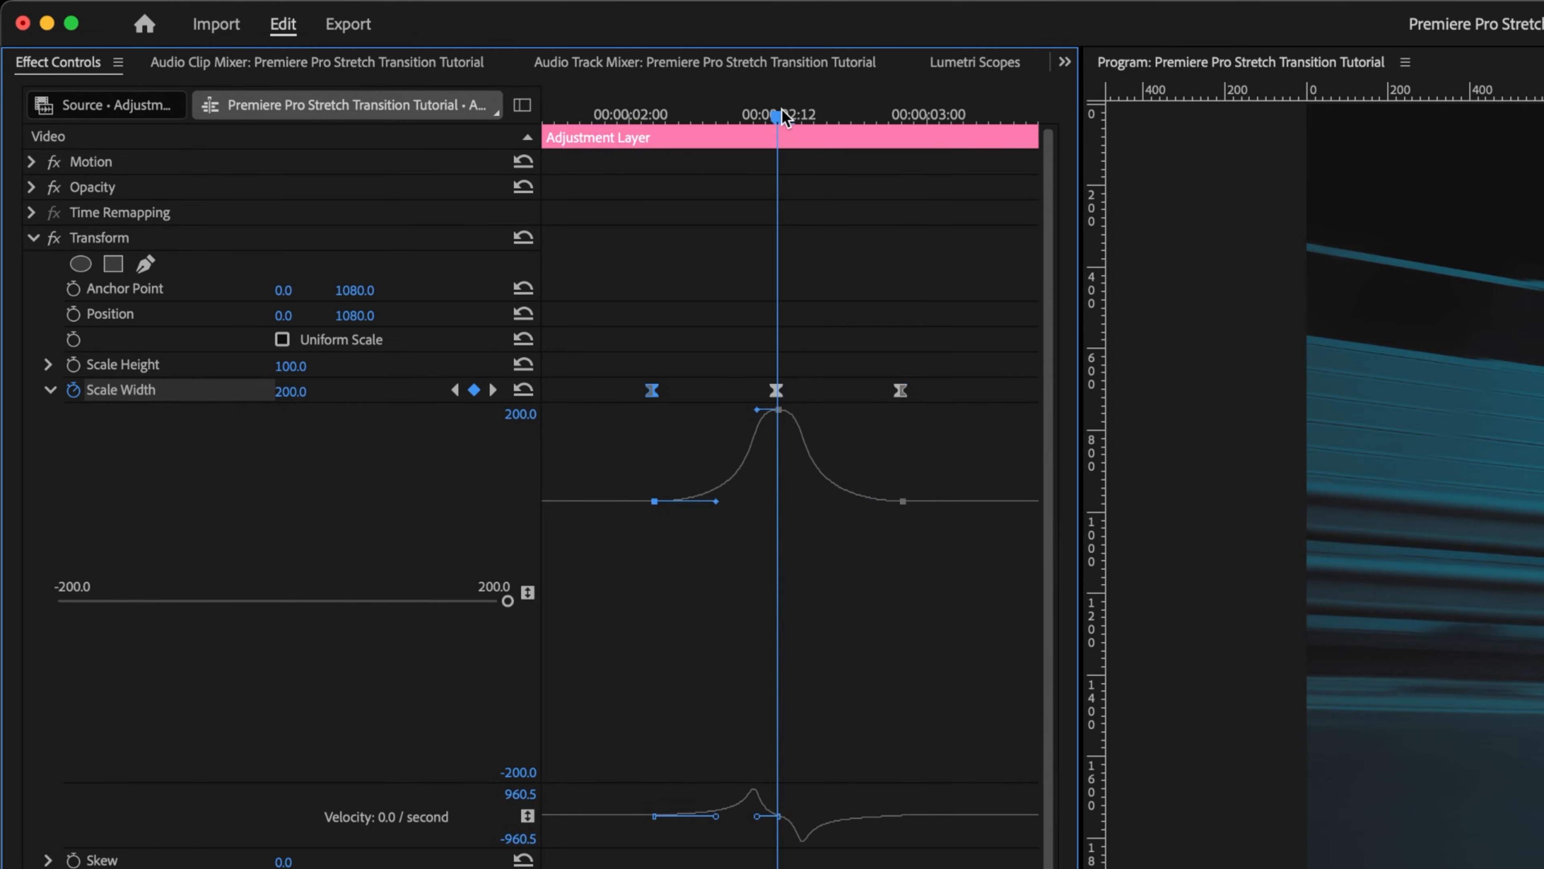
{"action": "key", "text": "equal"}
{"action": "key", "text": "equal"}
{"action": "left_click_drag", "start_coordinate": [724, 410], "coordinate": [809, 409]}
{"action": "key", "text": "minus"}
{"action": "key", "text": "minus"}
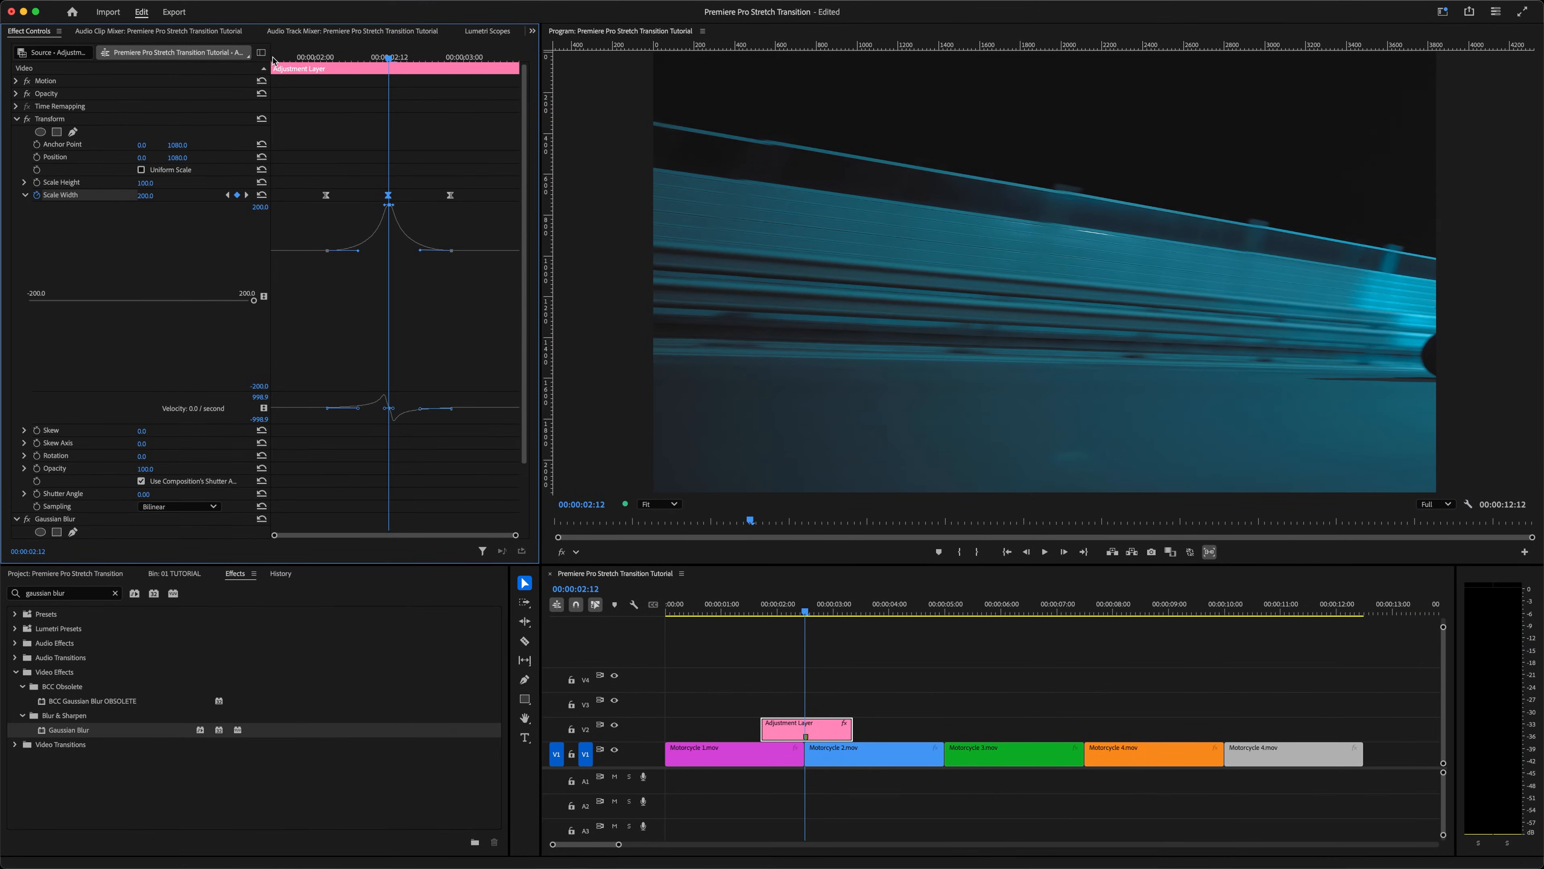
Step: Play back the transition from the start of the adjustment layer to preview the stretch
{"action": "left_click", "coordinate": [273, 59]}
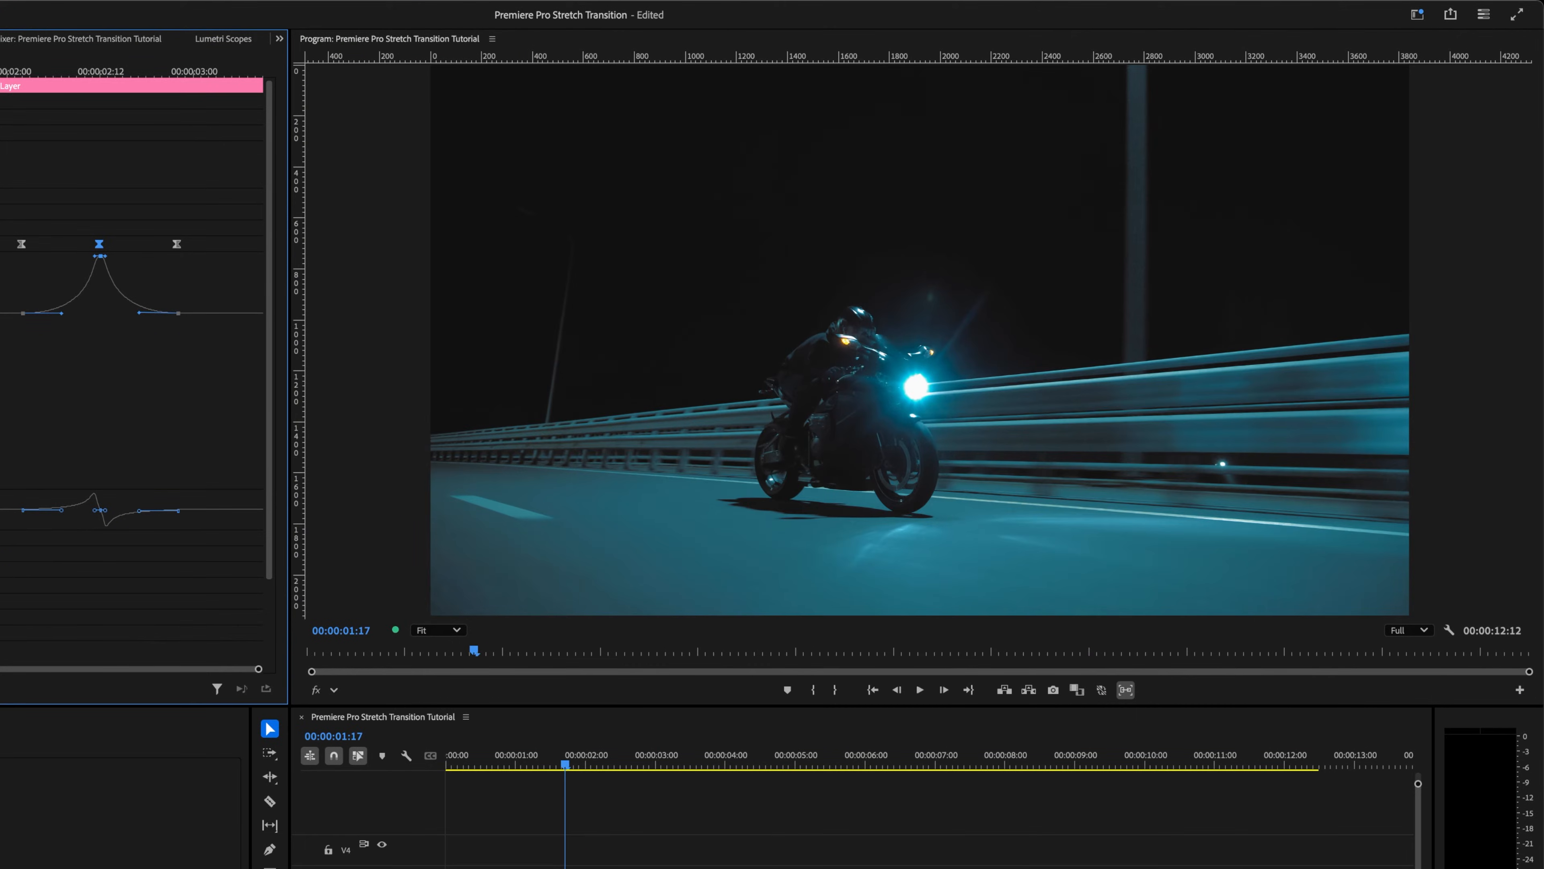
{"action": "key", "text": "space"}
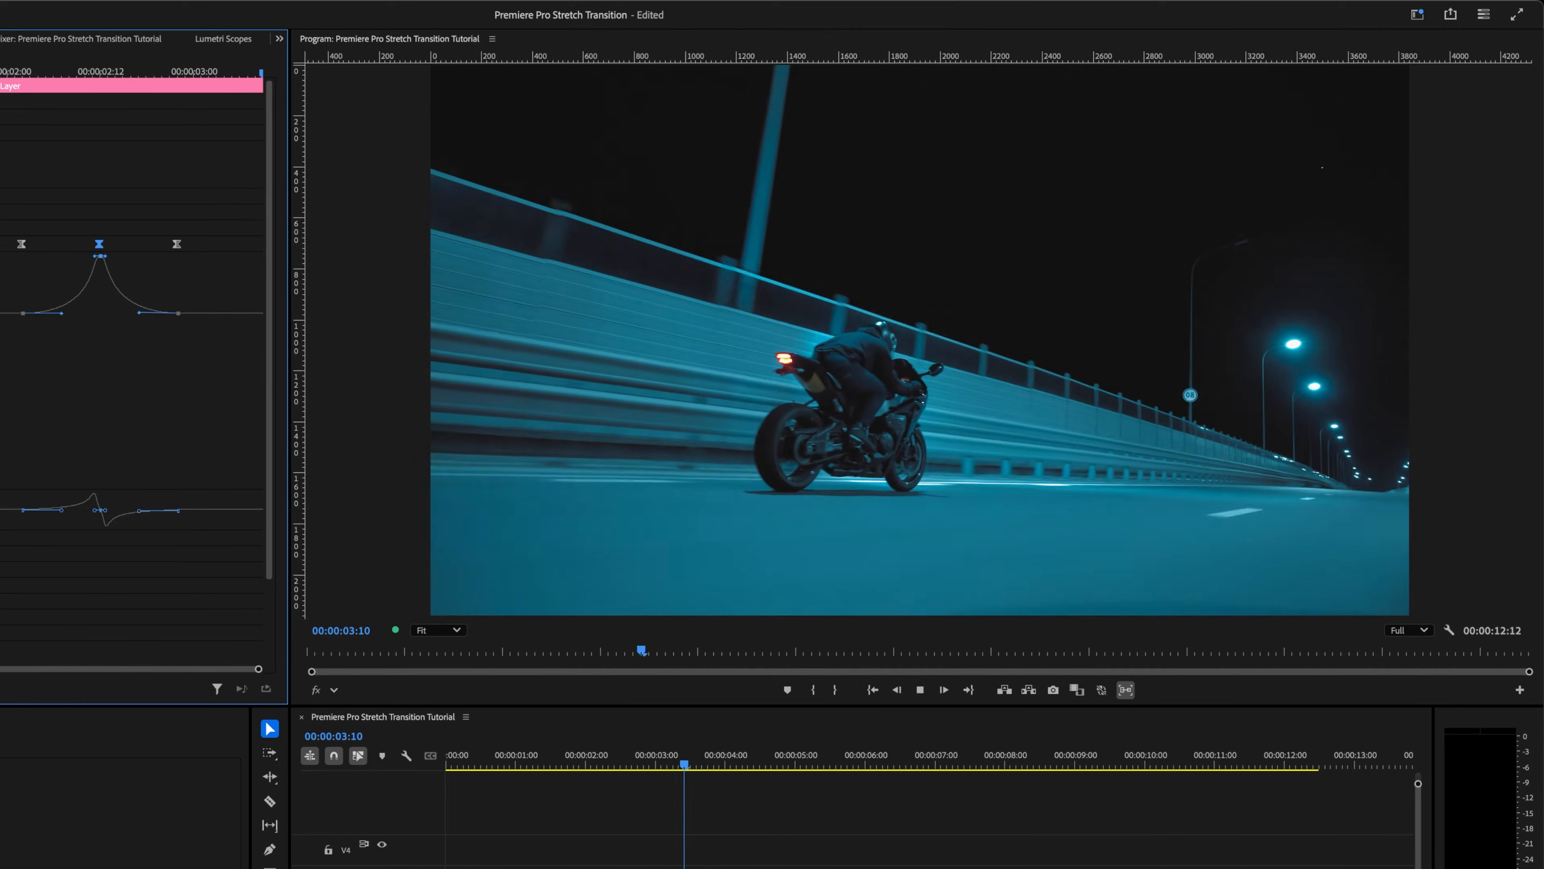
{"action": "key", "text": "space"}
{"action": "key", "text": "Up"}
{"action": "key", "text": "space"}
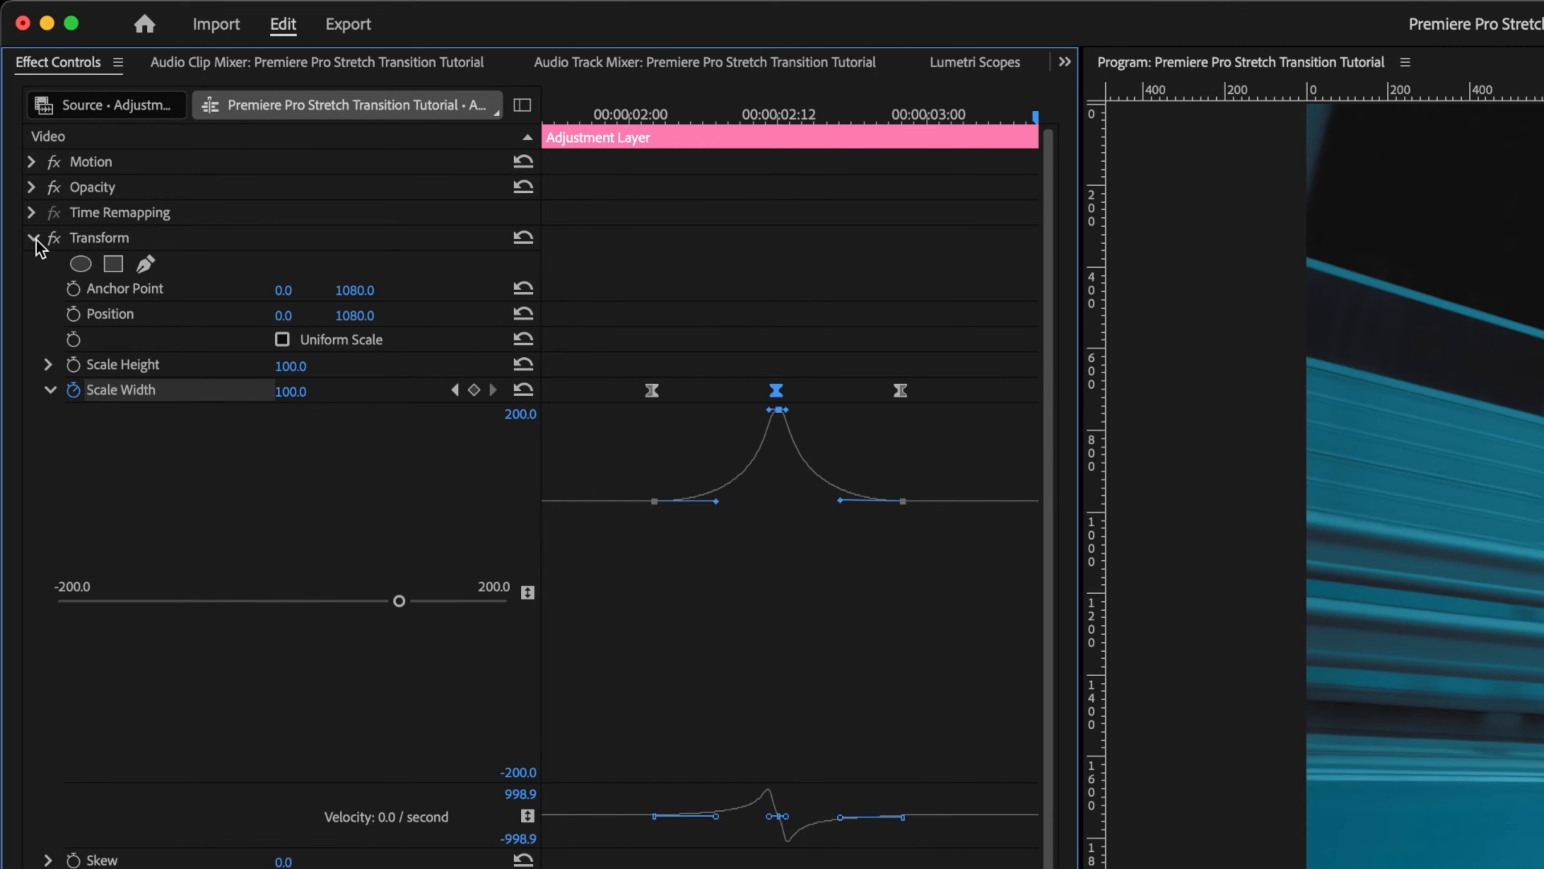
Step: Collapse Transform, expand Gaussian Blur and set its Blur Dimensions to Horizontal
{"action": "left_click", "coordinate": [32, 238]}
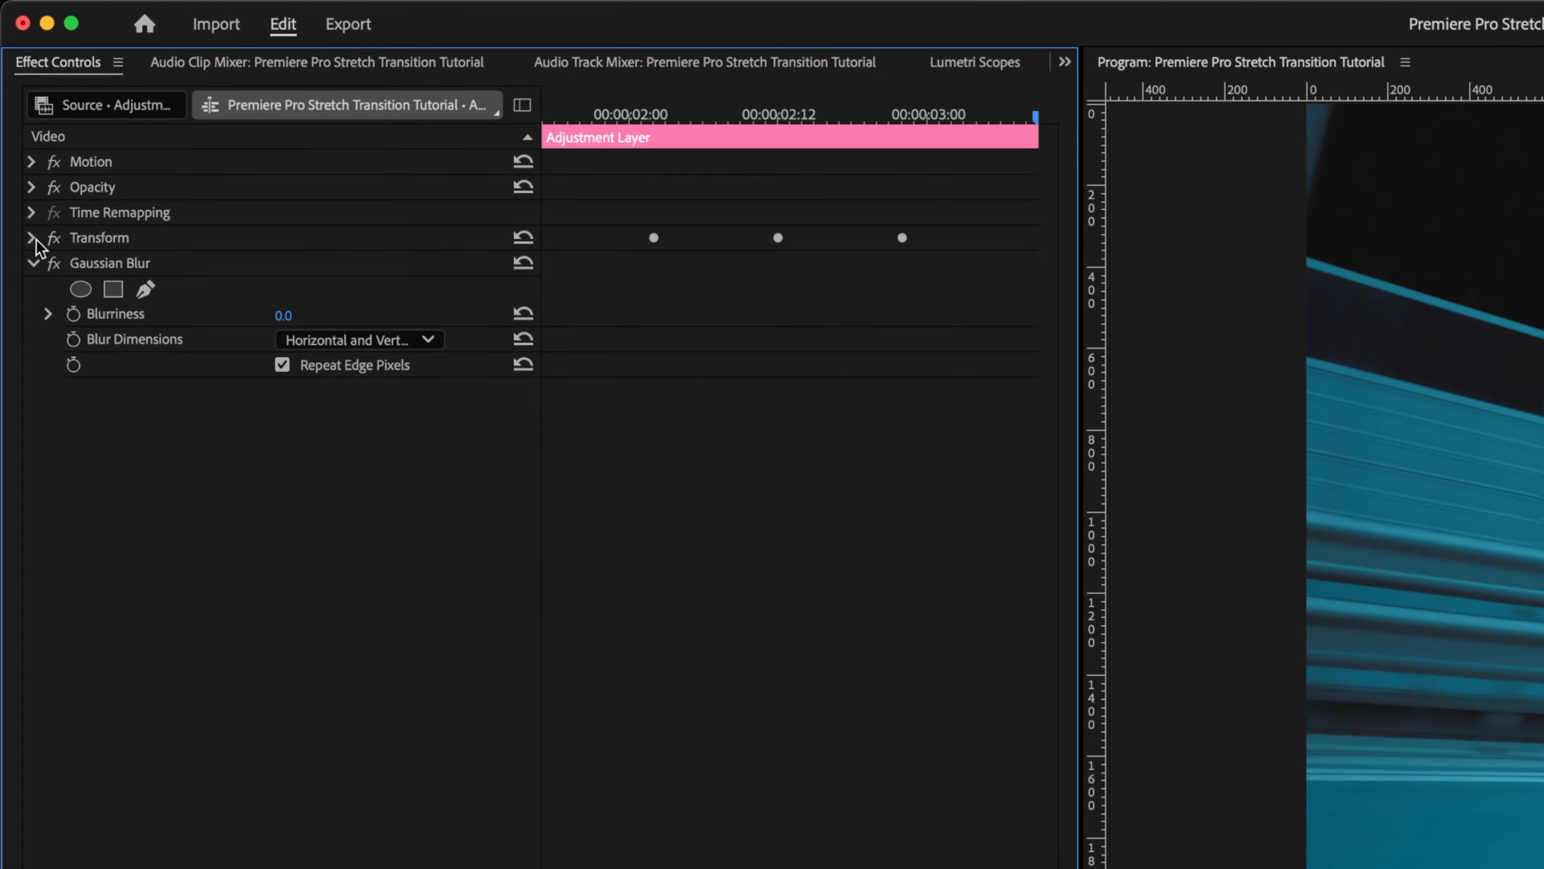
{"action": "left_click", "coordinate": [107, 265]}
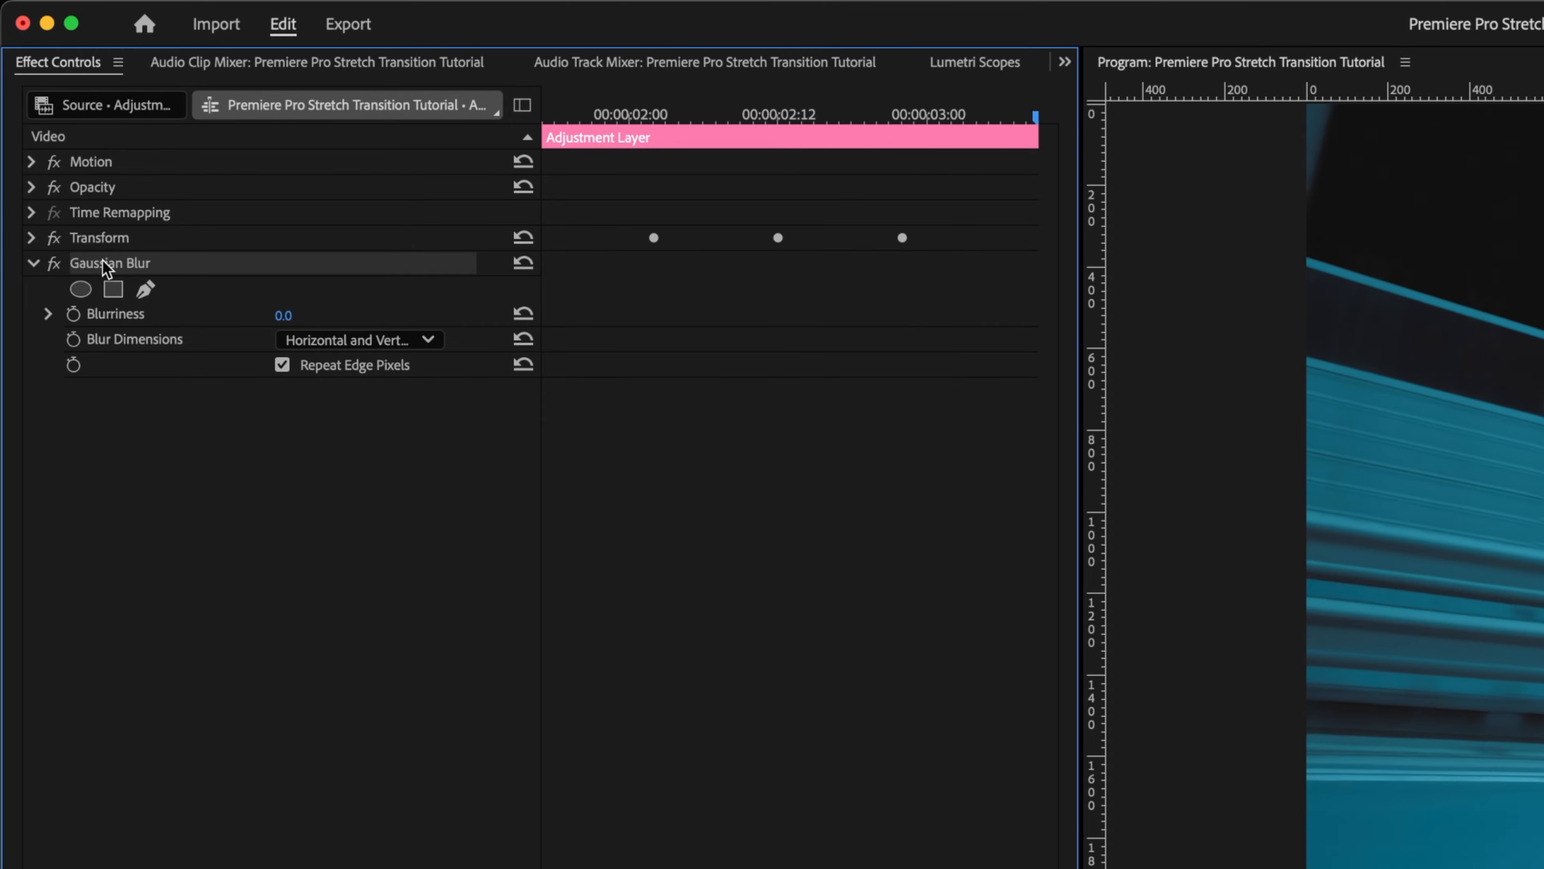
{"action": "left_click", "coordinate": [420, 341]}
{"action": "left_click", "coordinate": [424, 406]}
Step: Add Blurriness keyframes at the first and last Scale Width keyframe positions
{"action": "left_click", "coordinate": [654, 115]}
{"action": "left_click", "coordinate": [48, 314]}
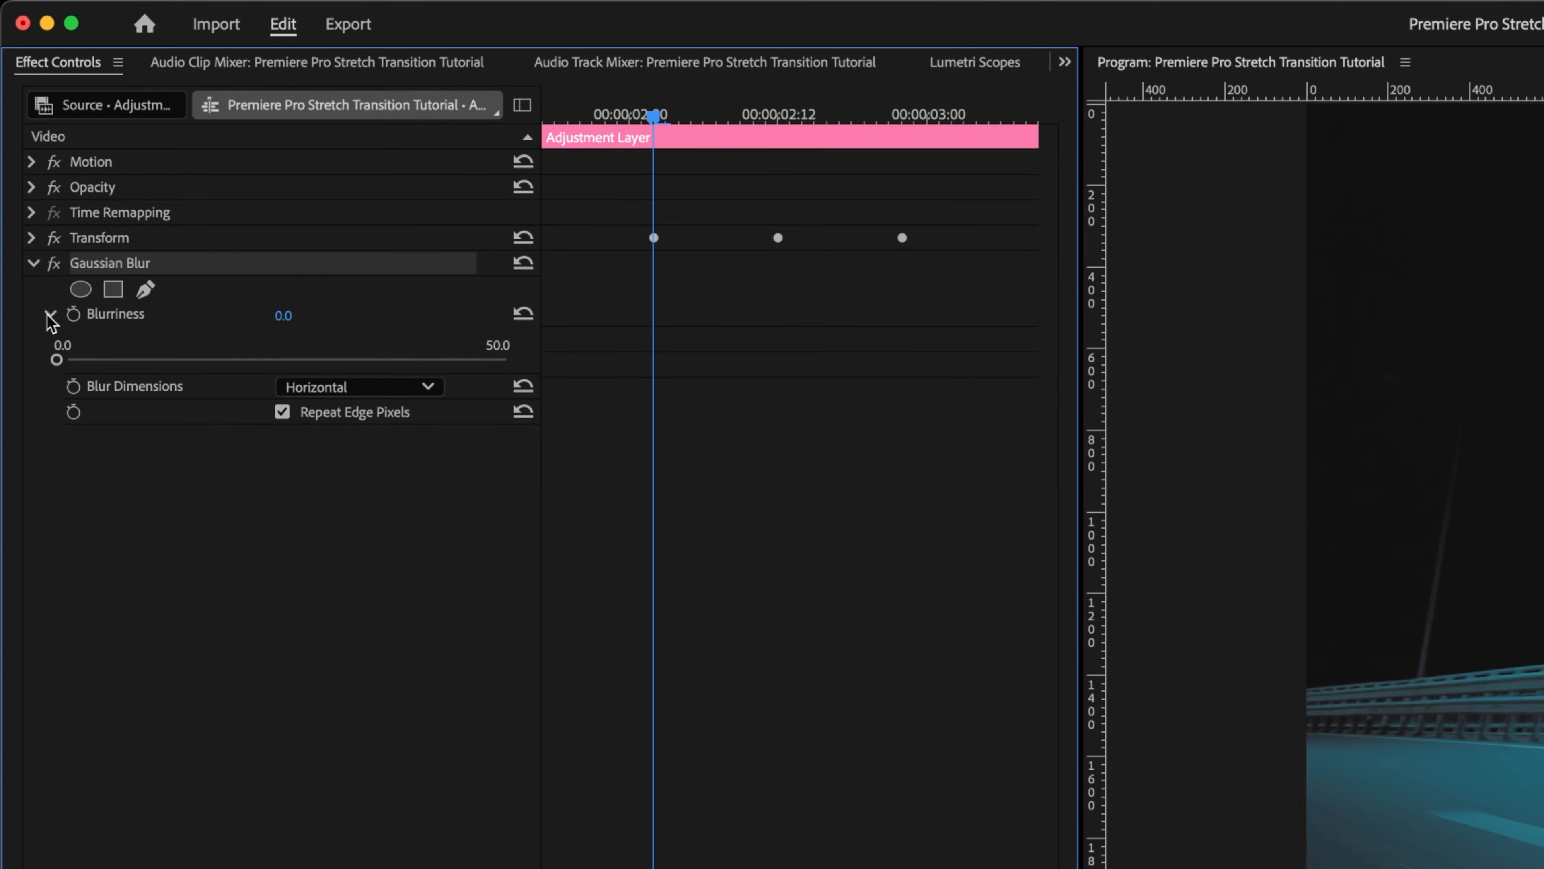
{"action": "left_click", "coordinate": [74, 315]}
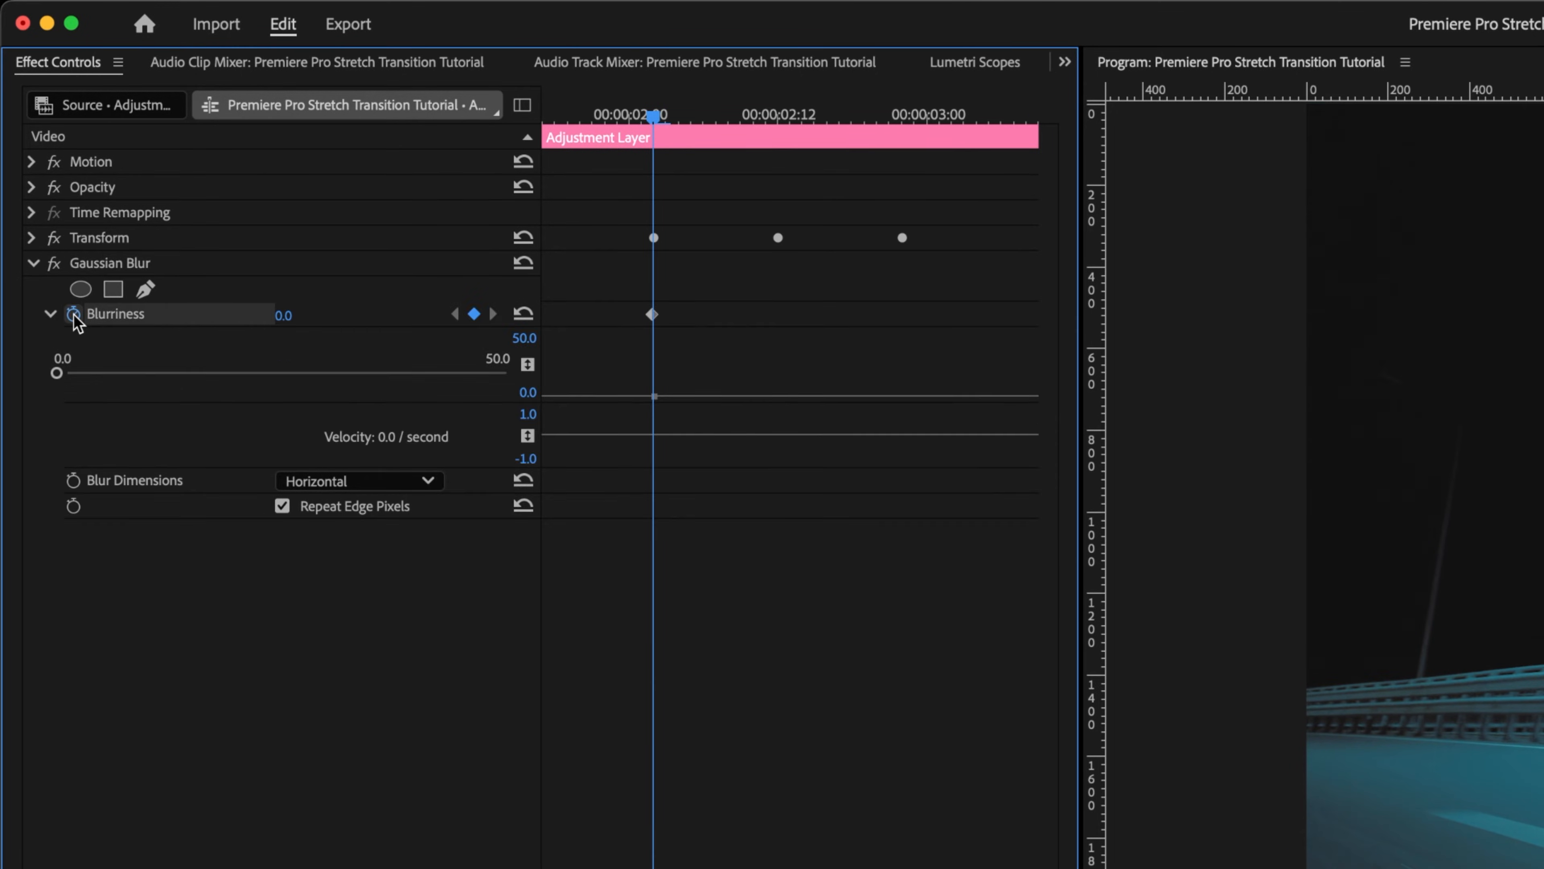
{"action": "key", "text": "shift+Right"}
{"action": "key", "text": "shift+Right"}
{"action": "key", "text": "shift+Right"}
{"action": "key", "text": "shift+Right"}
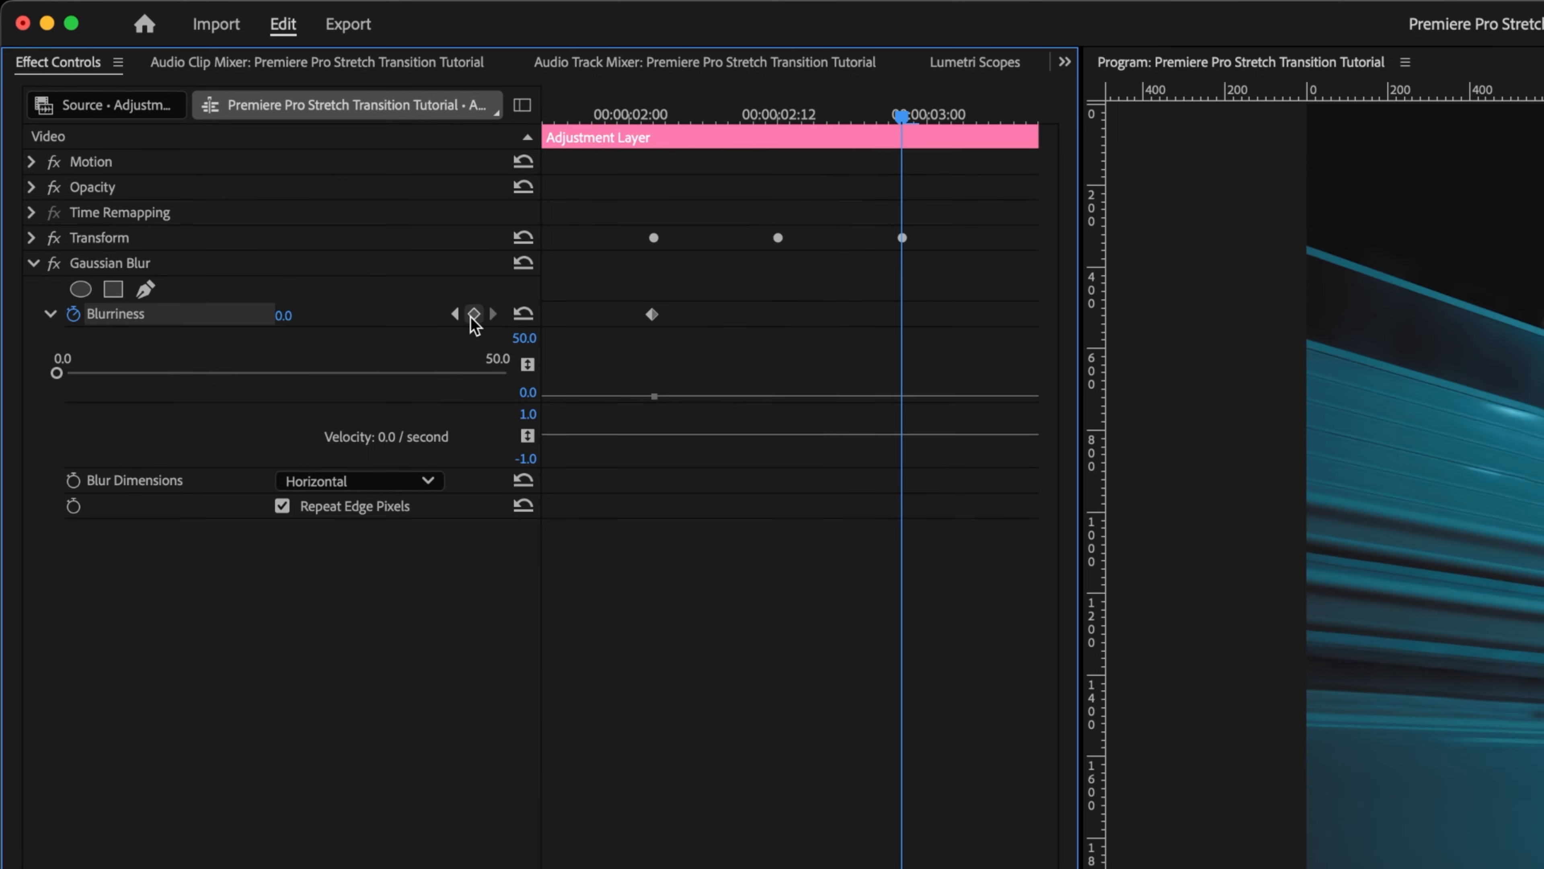
{"action": "left_click", "coordinate": [474, 314]}
Step: At the middle keyframe position, set Blurriness to 400
{"action": "key", "text": "shift+Left"}
{"action": "key", "text": "shift+Left"}
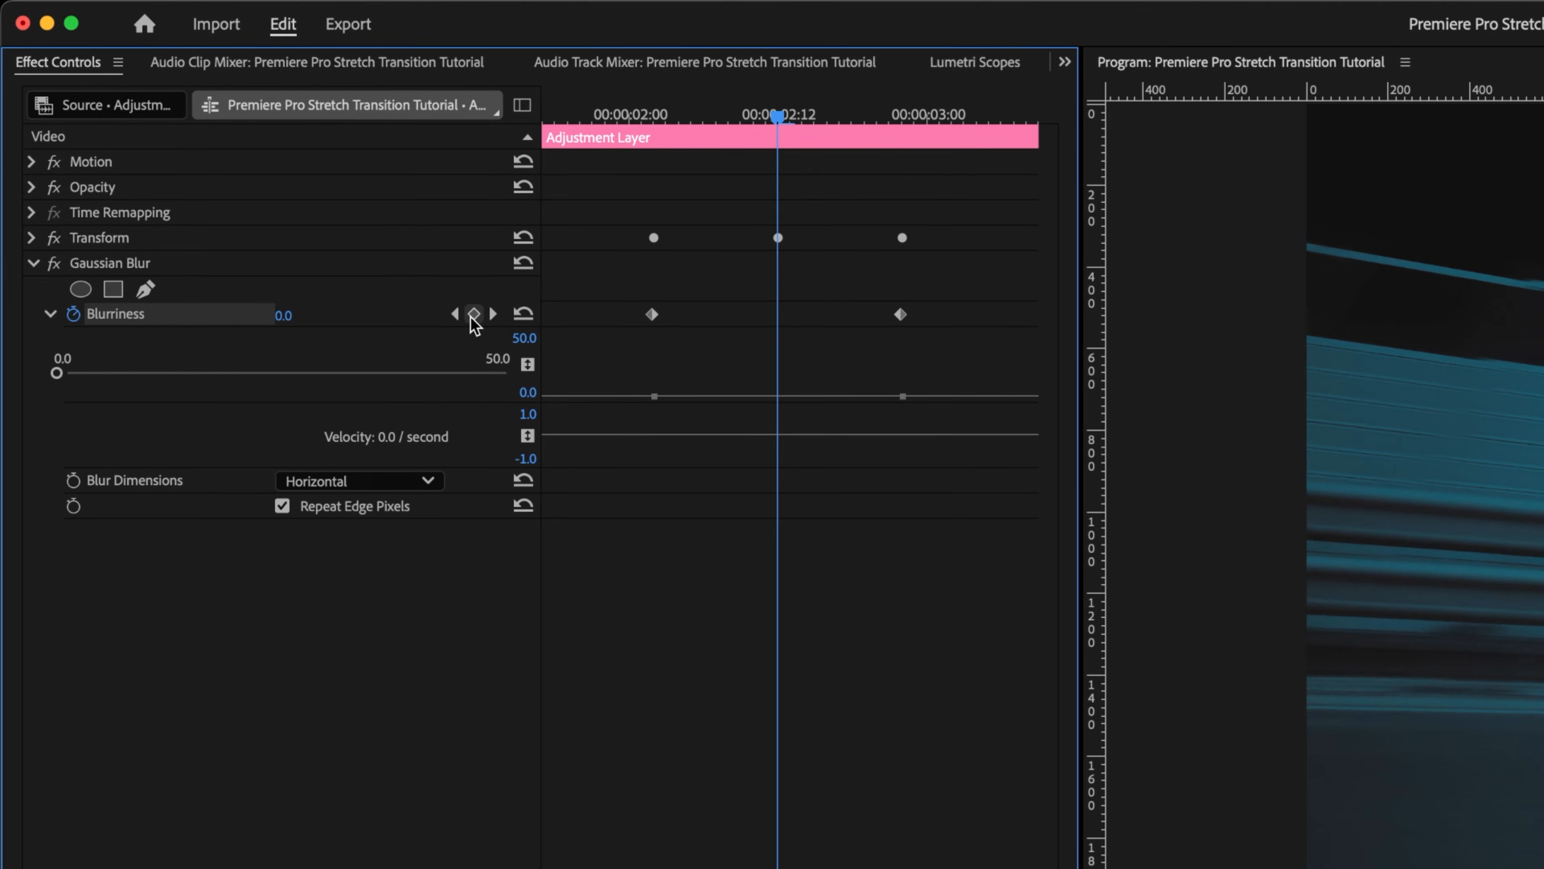
{"action": "left_click", "coordinate": [283, 315]}
{"action": "type", "text": "400"}
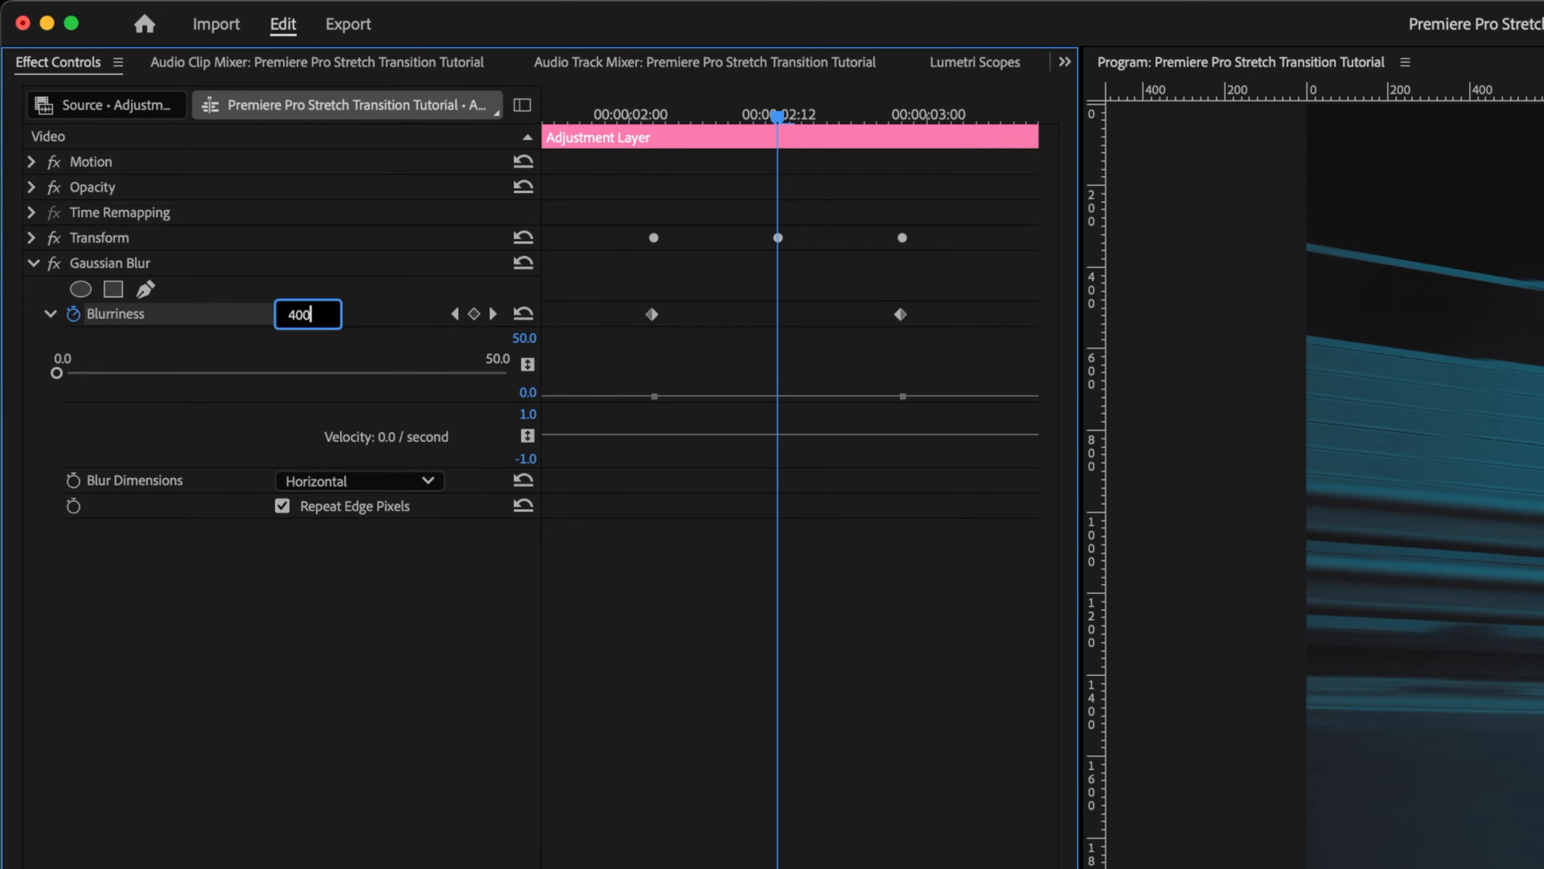
{"action": "key", "text": "Return"}
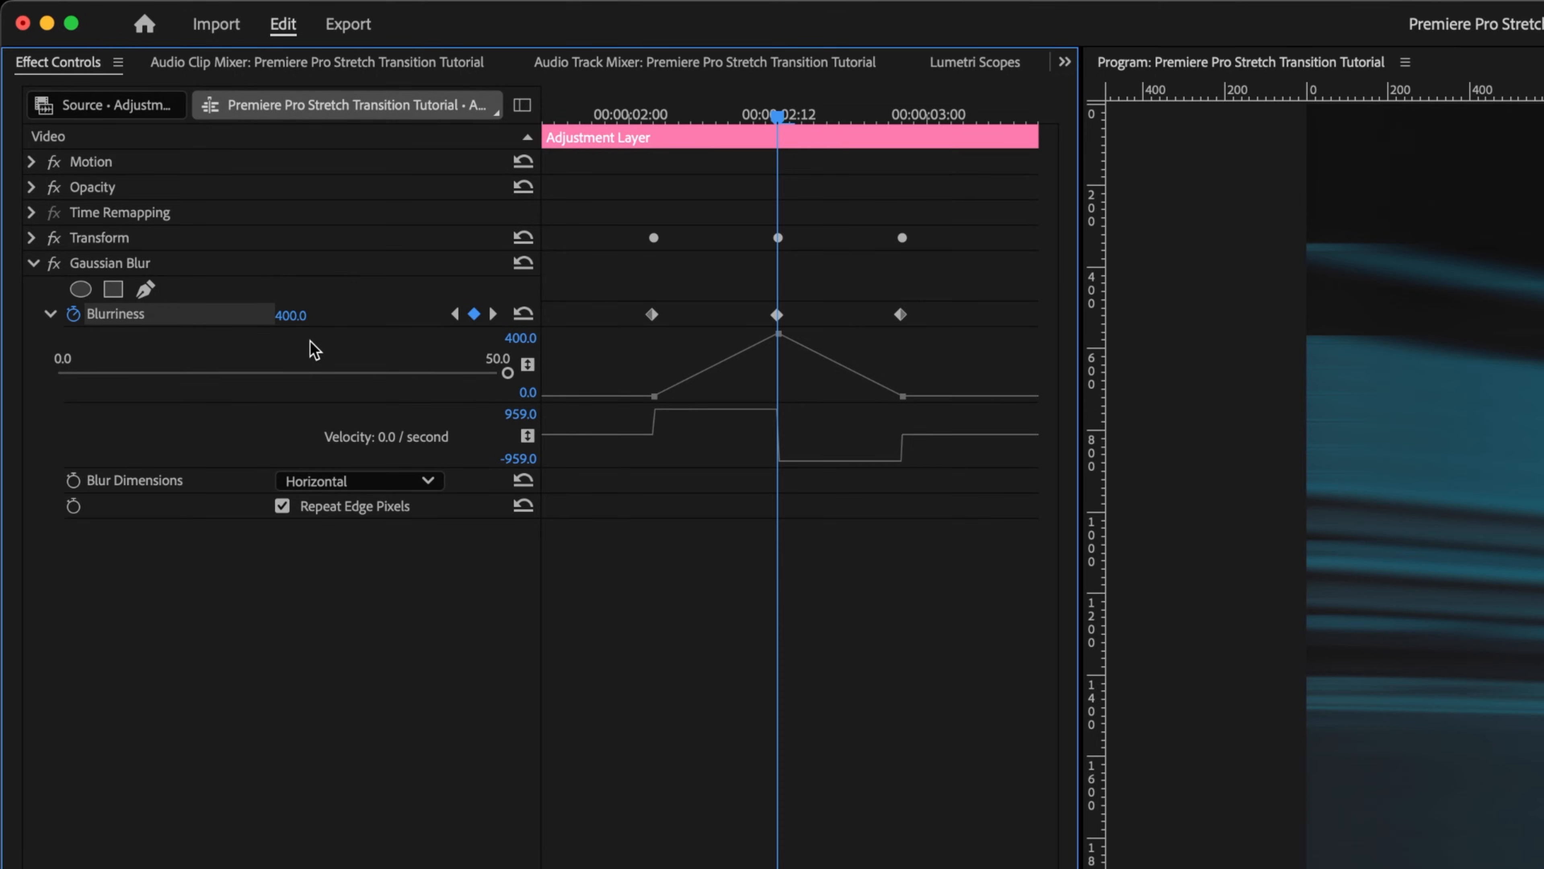
Step: Select all three Blurriness keyframes and apply Ease In and Ease Out
{"action": "left_click_drag", "start_coordinate": [603, 277], "coordinate": [927, 331]}
{"action": "right_click", "coordinate": [903, 316]}
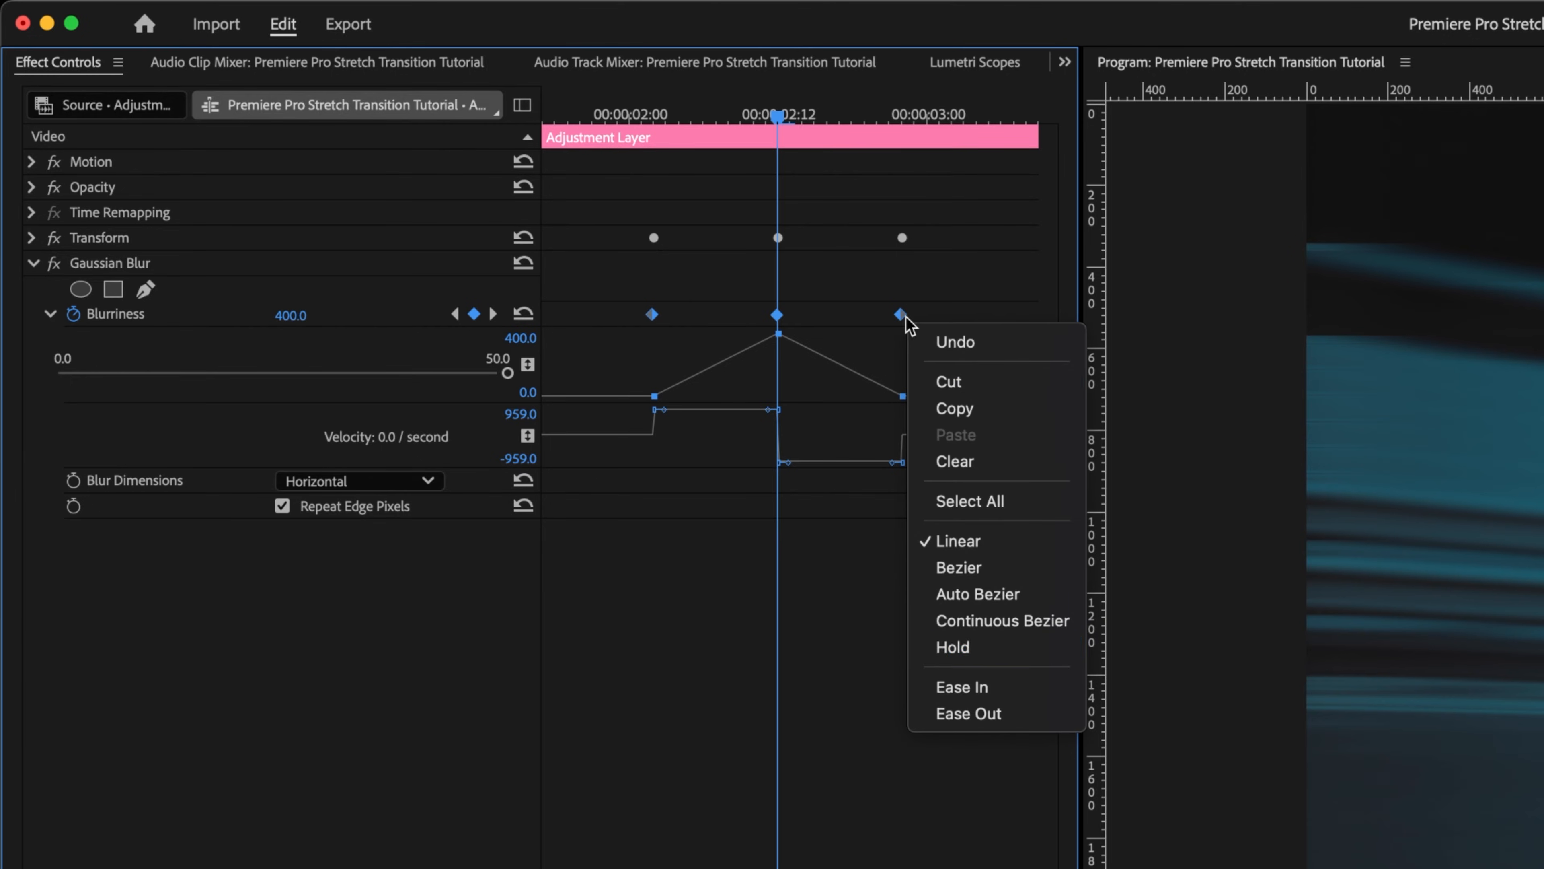
{"action": "left_click", "coordinate": [962, 686]}
{"action": "right_click", "coordinate": [902, 315]}
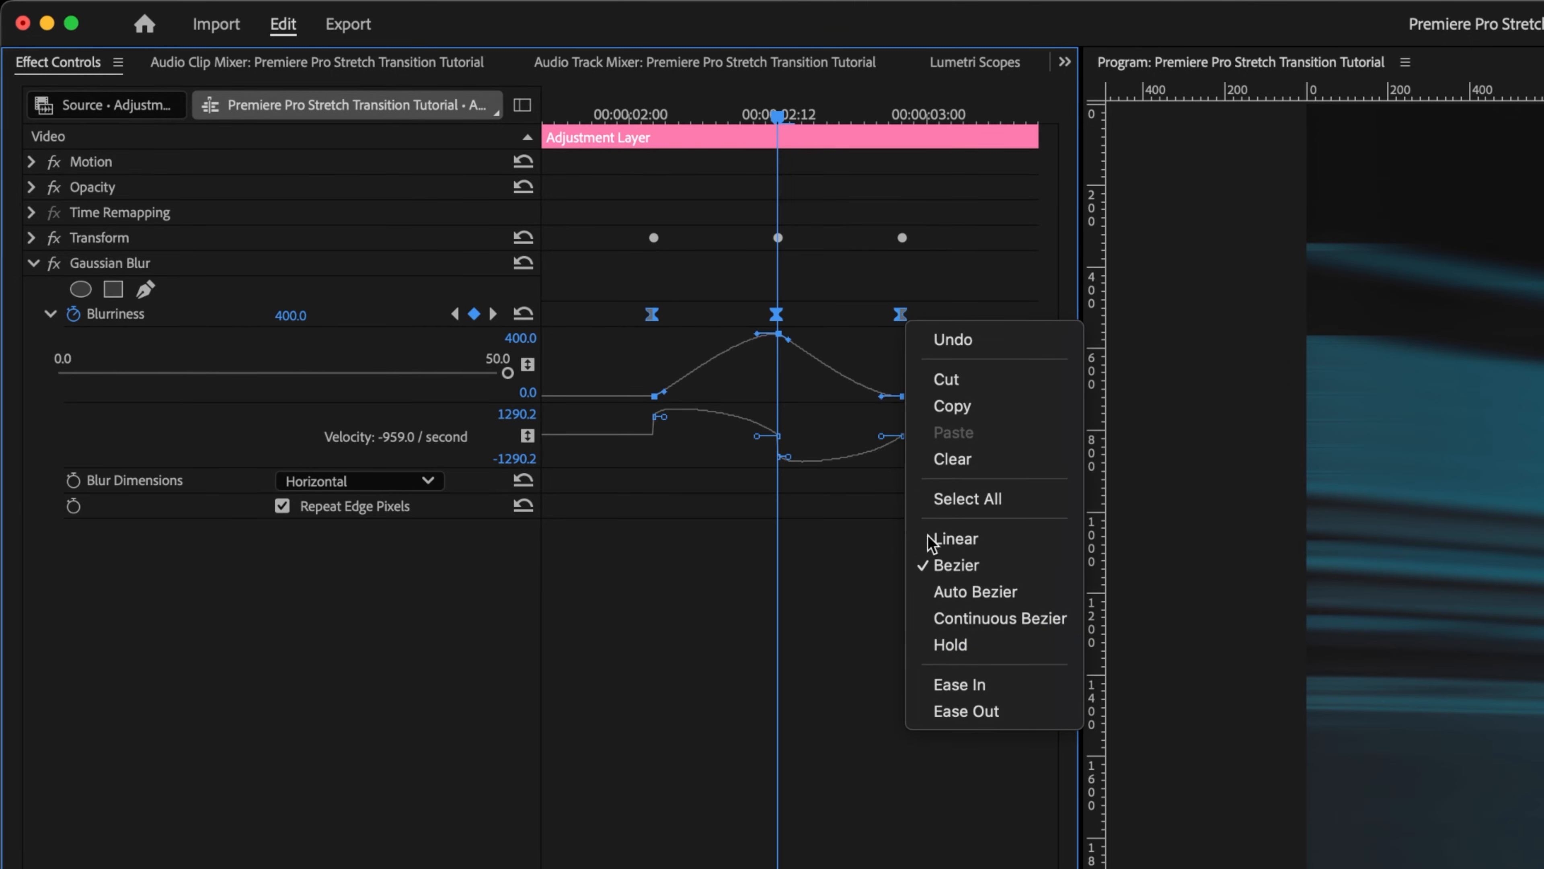
{"action": "left_click", "coordinate": [948, 711]}
Step: Enlarge the Blurriness graph and lengthen the bezier handles of the first and middle keyframes
{"action": "left_click_drag", "start_coordinate": [817, 401], "coordinate": [828, 623]}
{"action": "left_click", "coordinate": [652, 314]}
{"action": "left_click_drag", "start_coordinate": [675, 619], "coordinate": [737, 624]}
{"action": "key", "text": "equal"}
{"action": "key", "text": "equal"}
{"action": "key", "text": "equal"}
{"action": "left_click_drag", "start_coordinate": [725, 333], "coordinate": [801, 335]}
{"action": "key", "text": "minus"}
{"action": "key", "text": "minus"}
{"action": "key", "text": "minus"}
Step: Play the blurred stretch transition back from the adjustment layer's start
{"action": "left_click", "coordinate": [546, 114]}
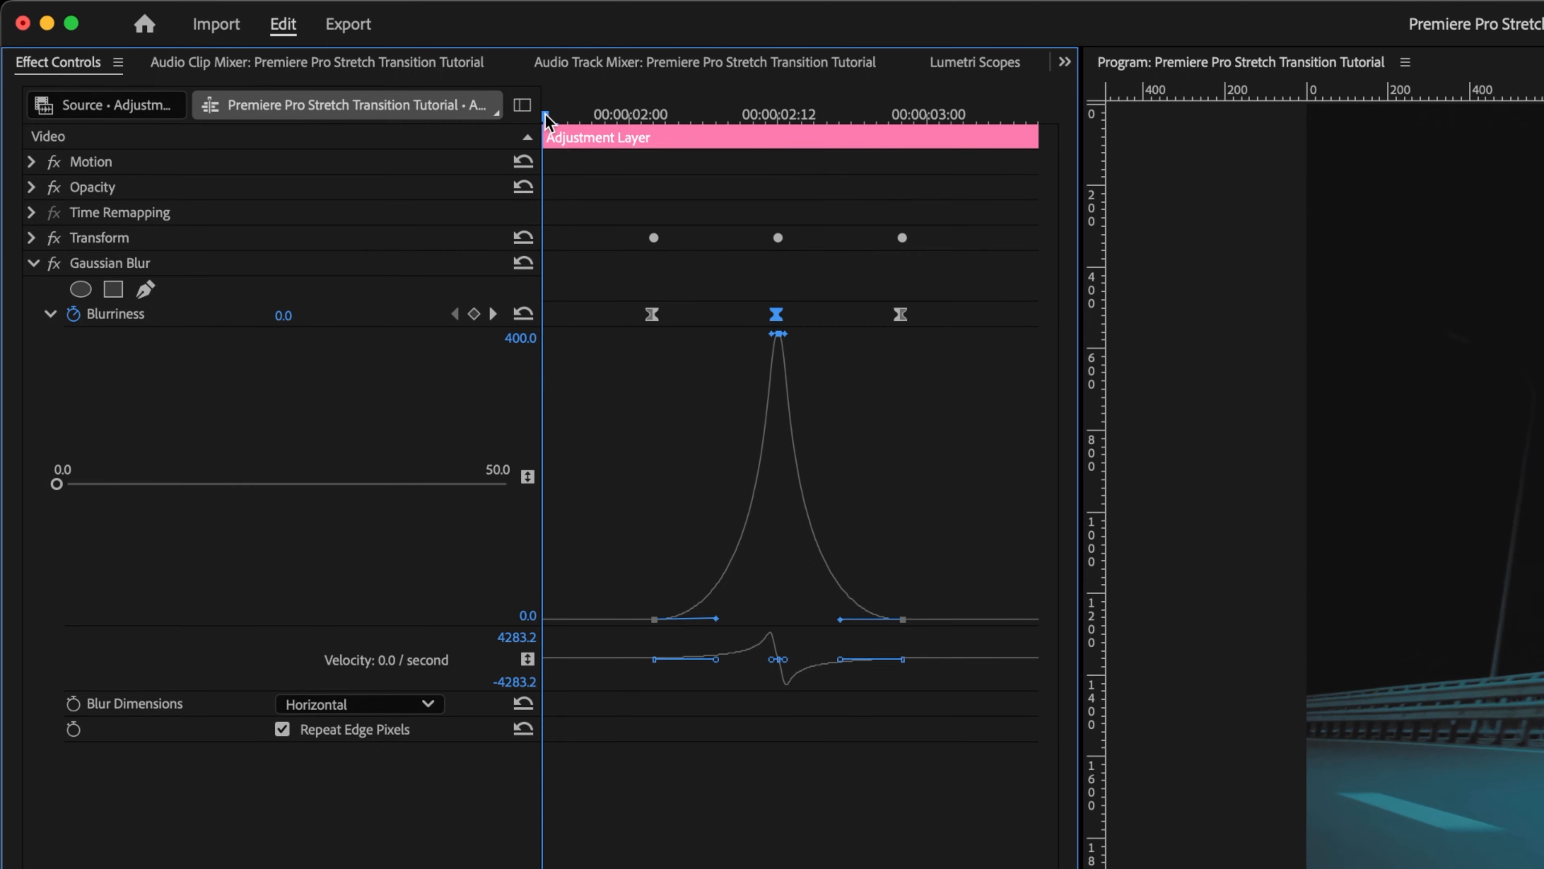
{"action": "key", "text": "space"}
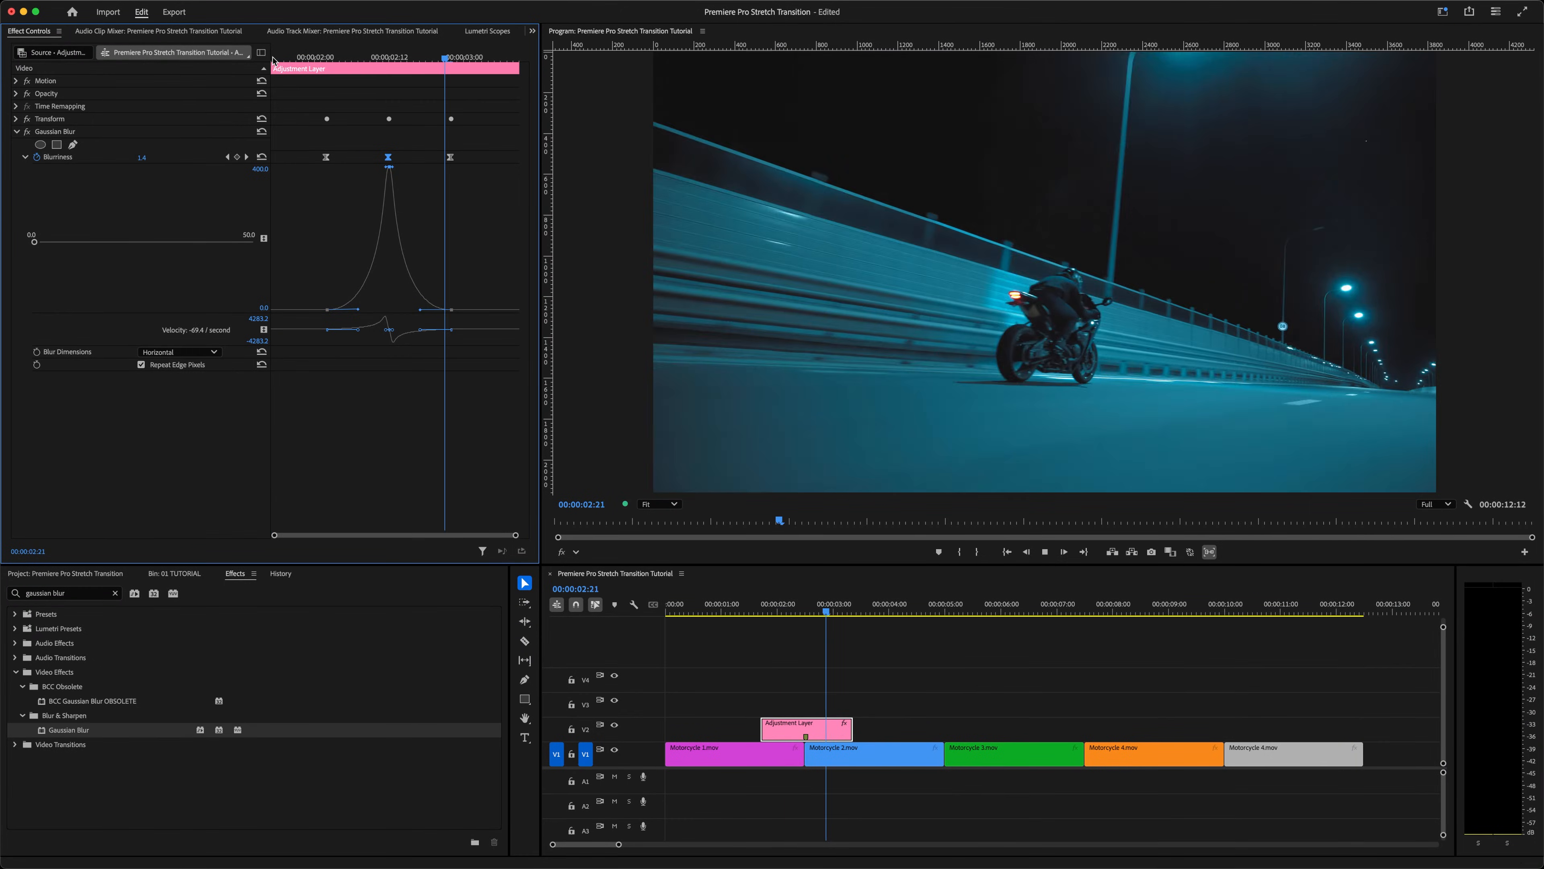
{"action": "key", "text": "space"}
{"action": "key", "text": "Up"}
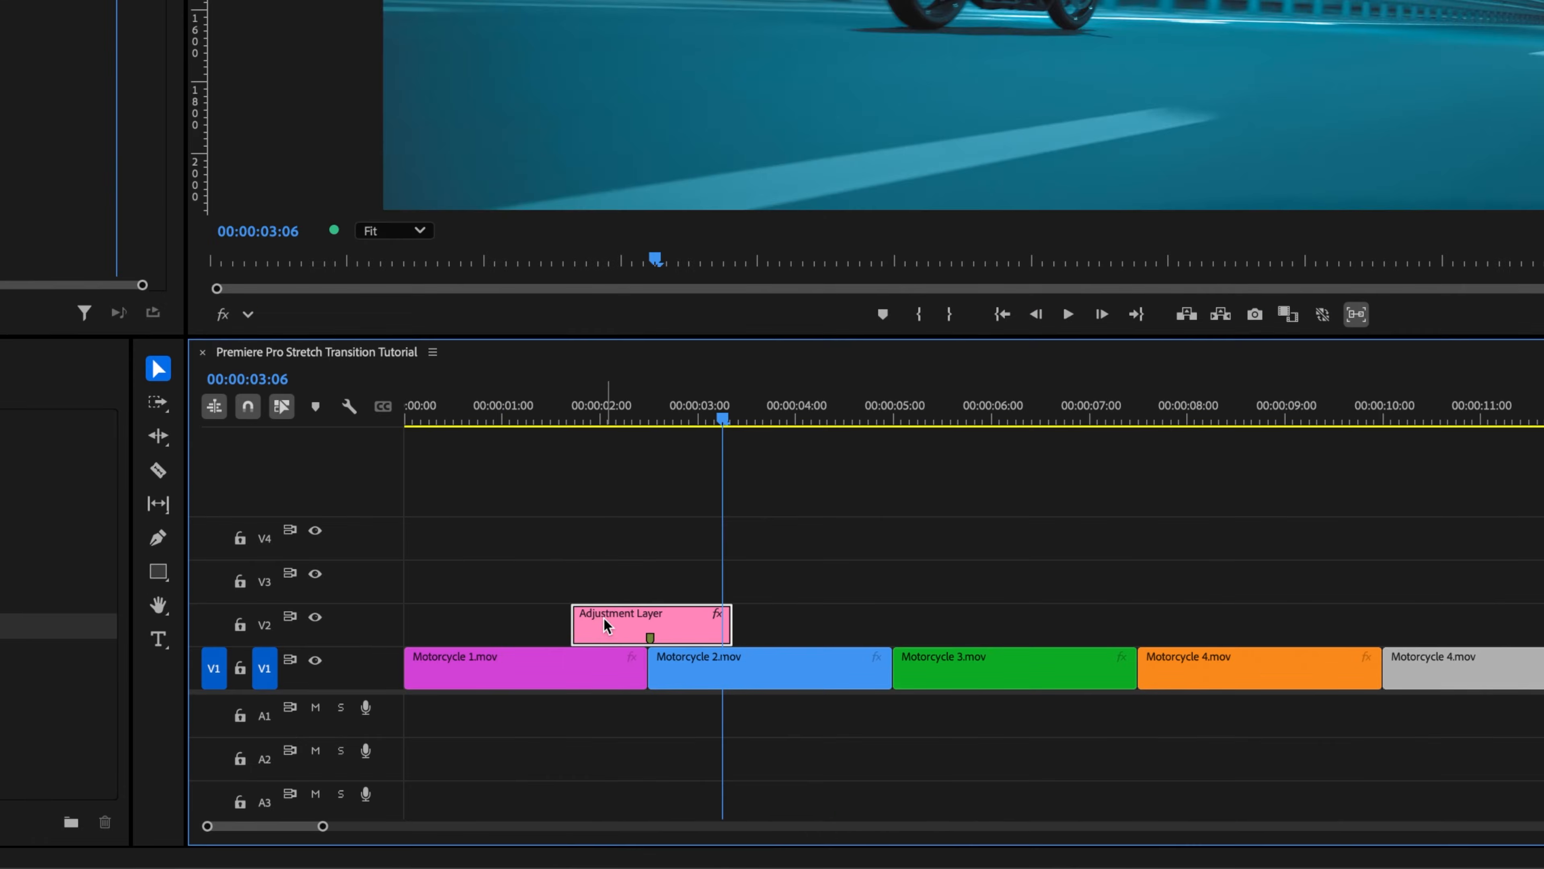
Step: Duplicate the adjustment layer onto the cut between Motorcycle 2 and Motorcycle 3, then expand its Transform settings
{"action": "left_click_drag", "start_coordinate": [780, 726], "coordinate": [924, 726]}
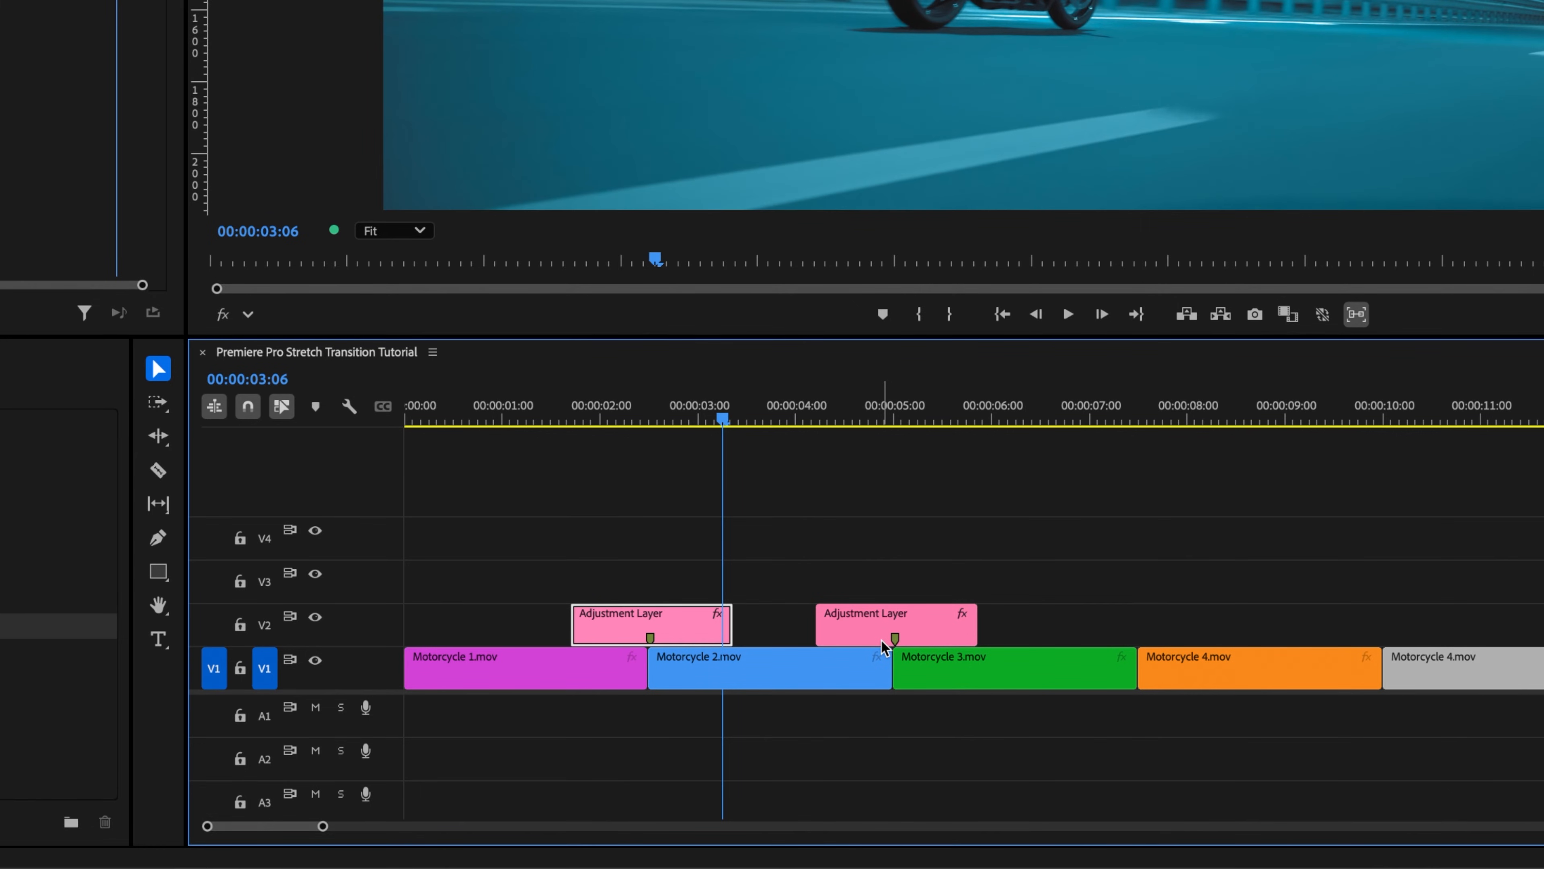
{"action": "left_click", "coordinate": [858, 627]}
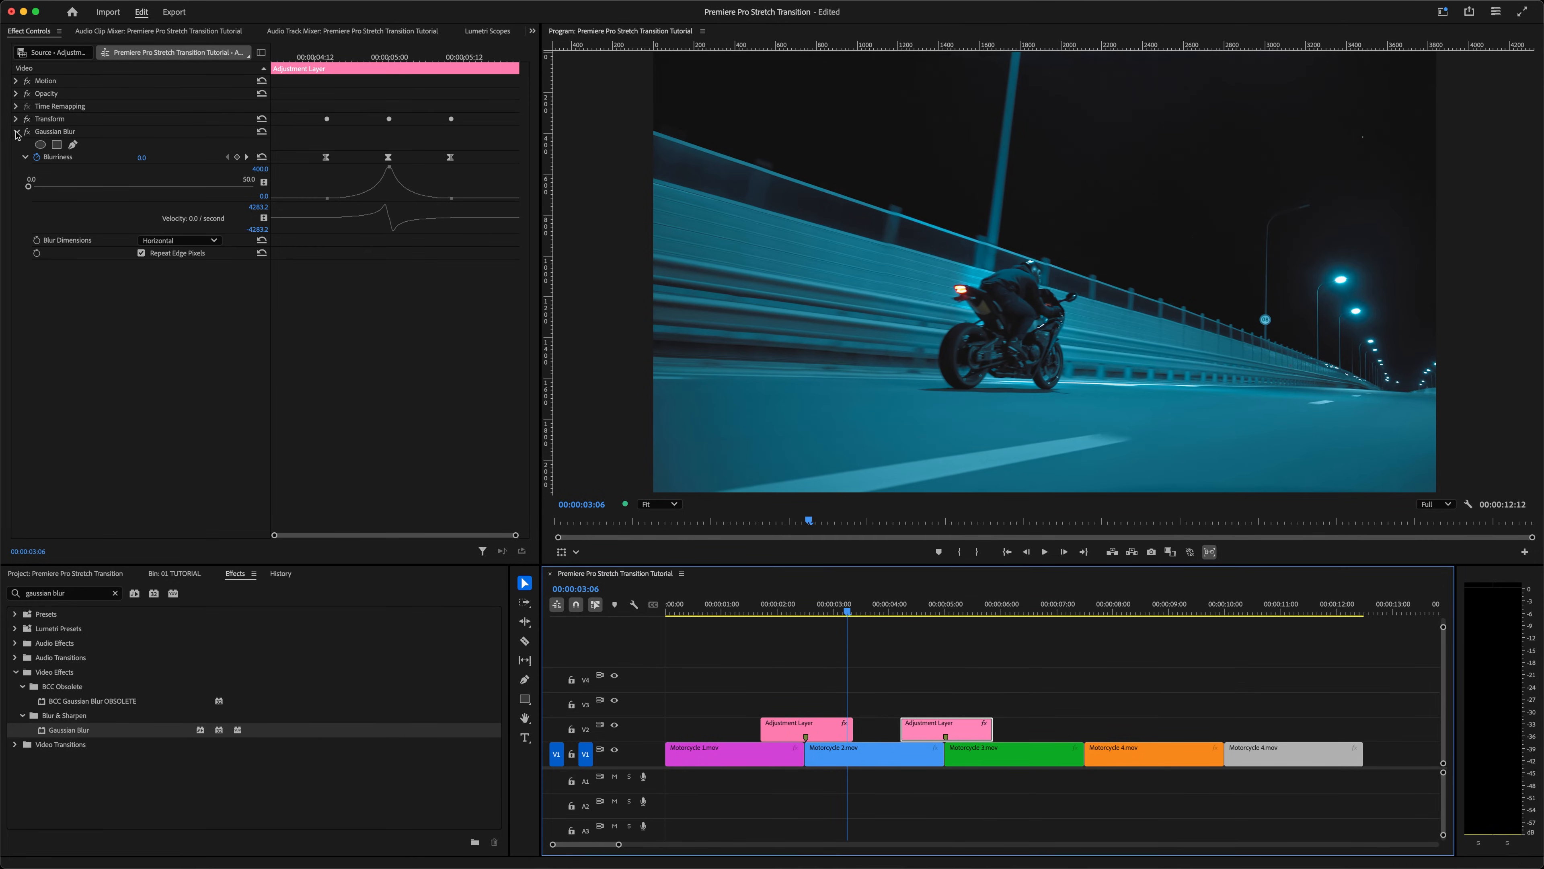
{"action": "left_click", "coordinate": [16, 131]}
{"action": "left_click", "coordinate": [16, 119]}
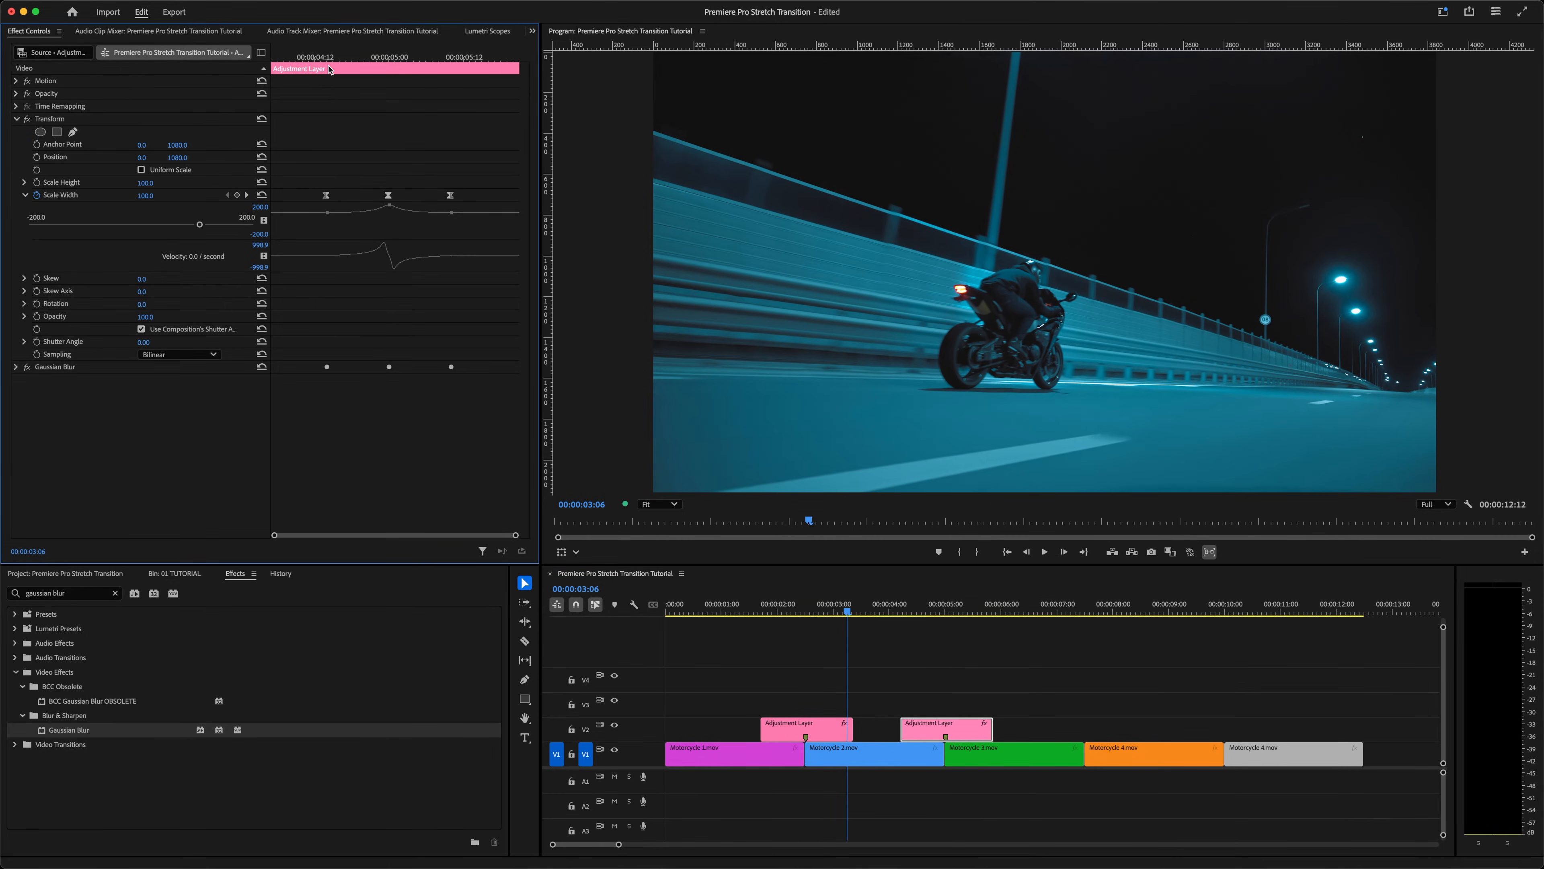
Step: One frame before the middle keyframe, add Anchor Point and Position keyframes
{"action": "left_click", "coordinate": [388, 58]}
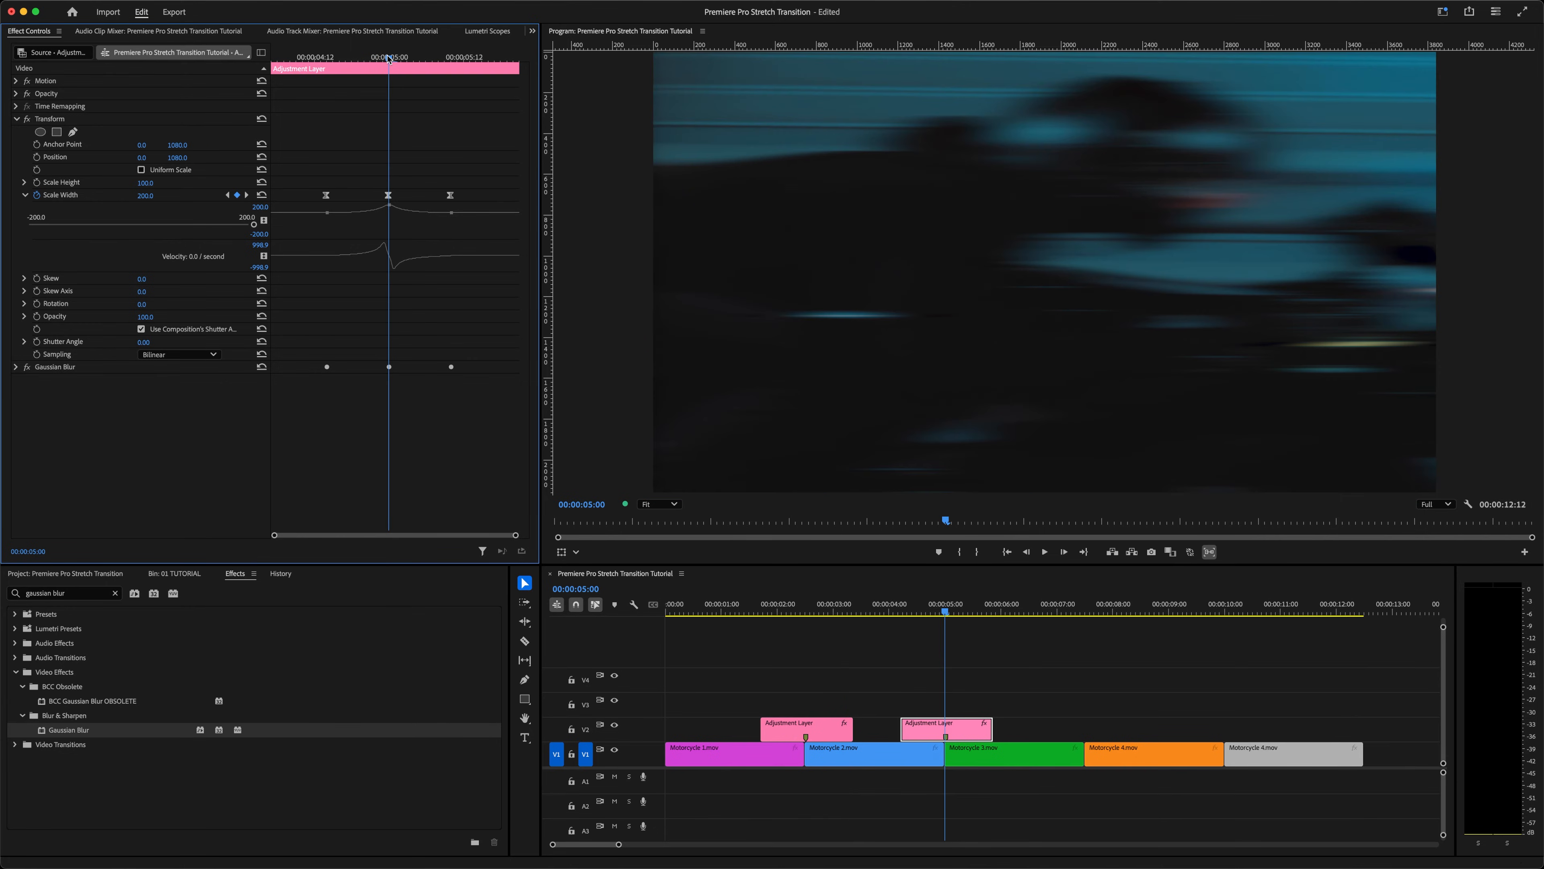
{"action": "key", "text": "Left"}
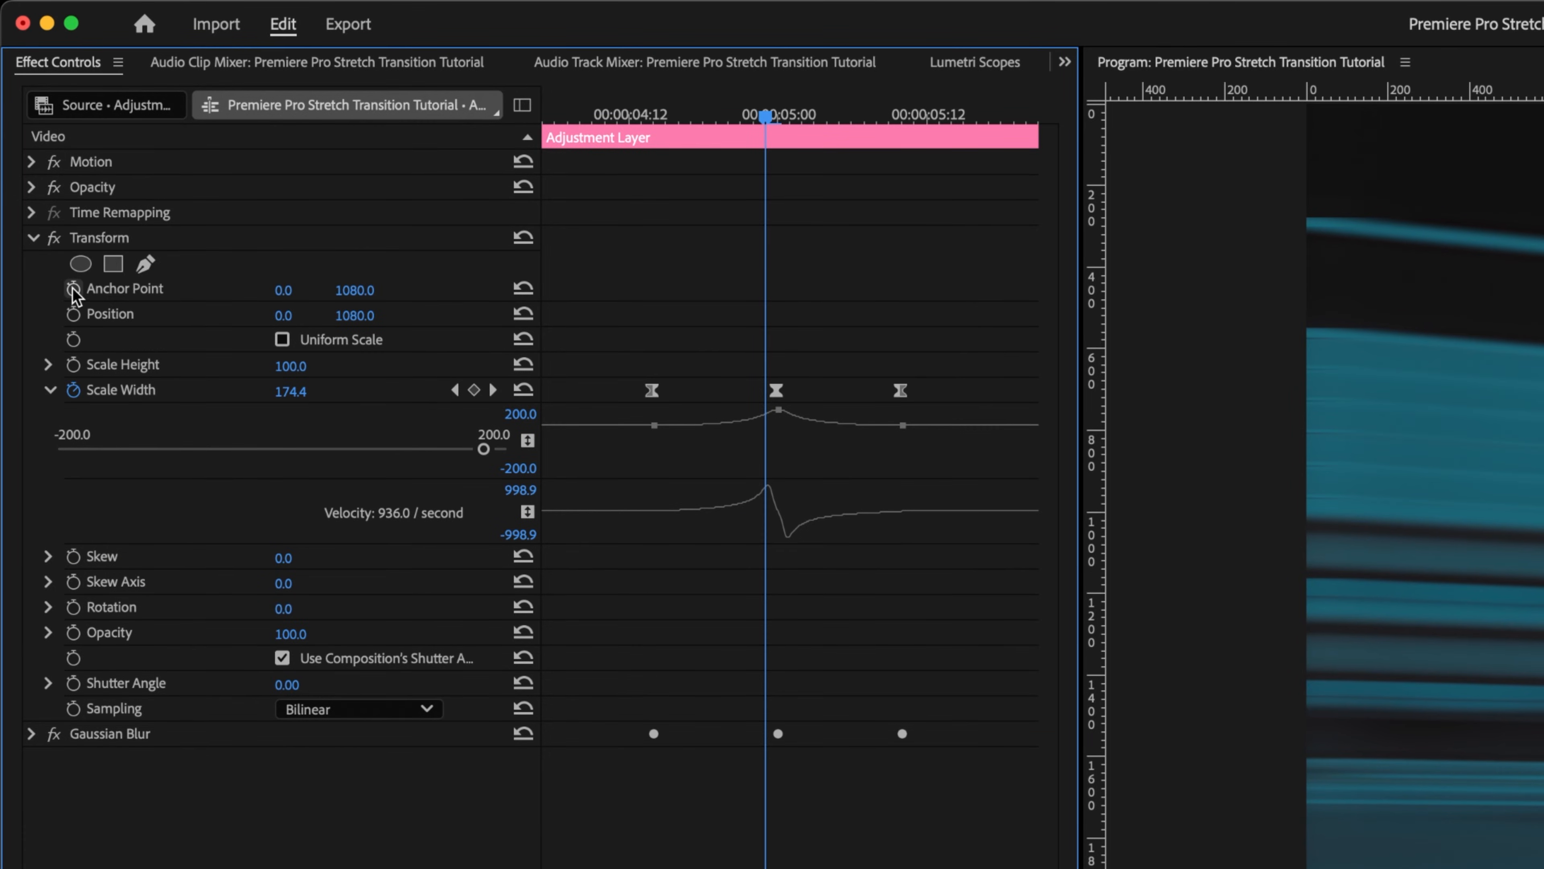
{"action": "left_click", "coordinate": [73, 289]}
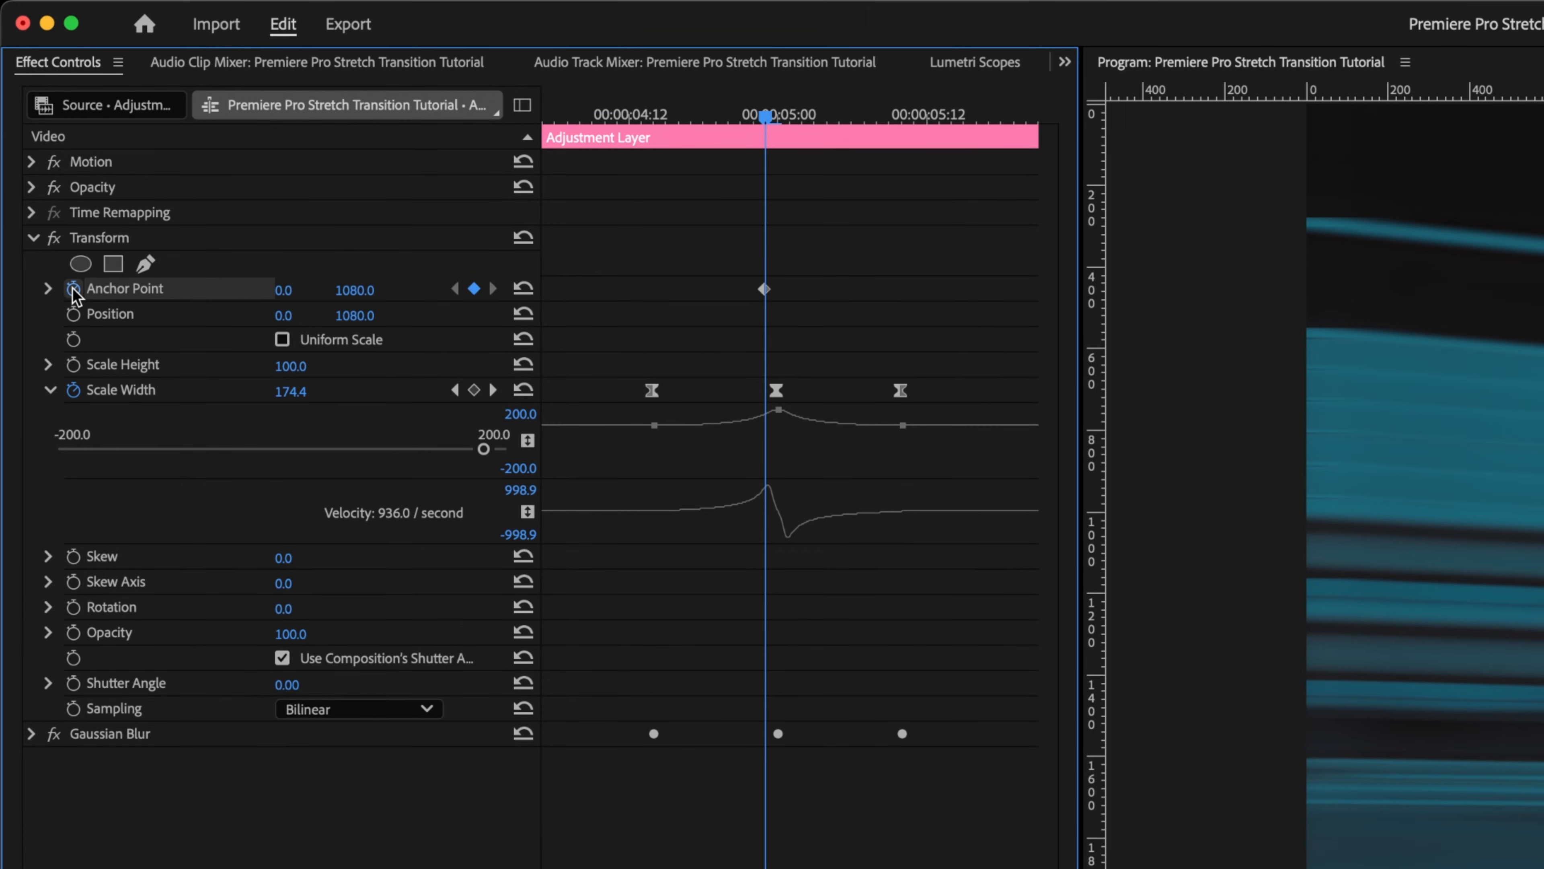
{"action": "left_click", "coordinate": [73, 314]}
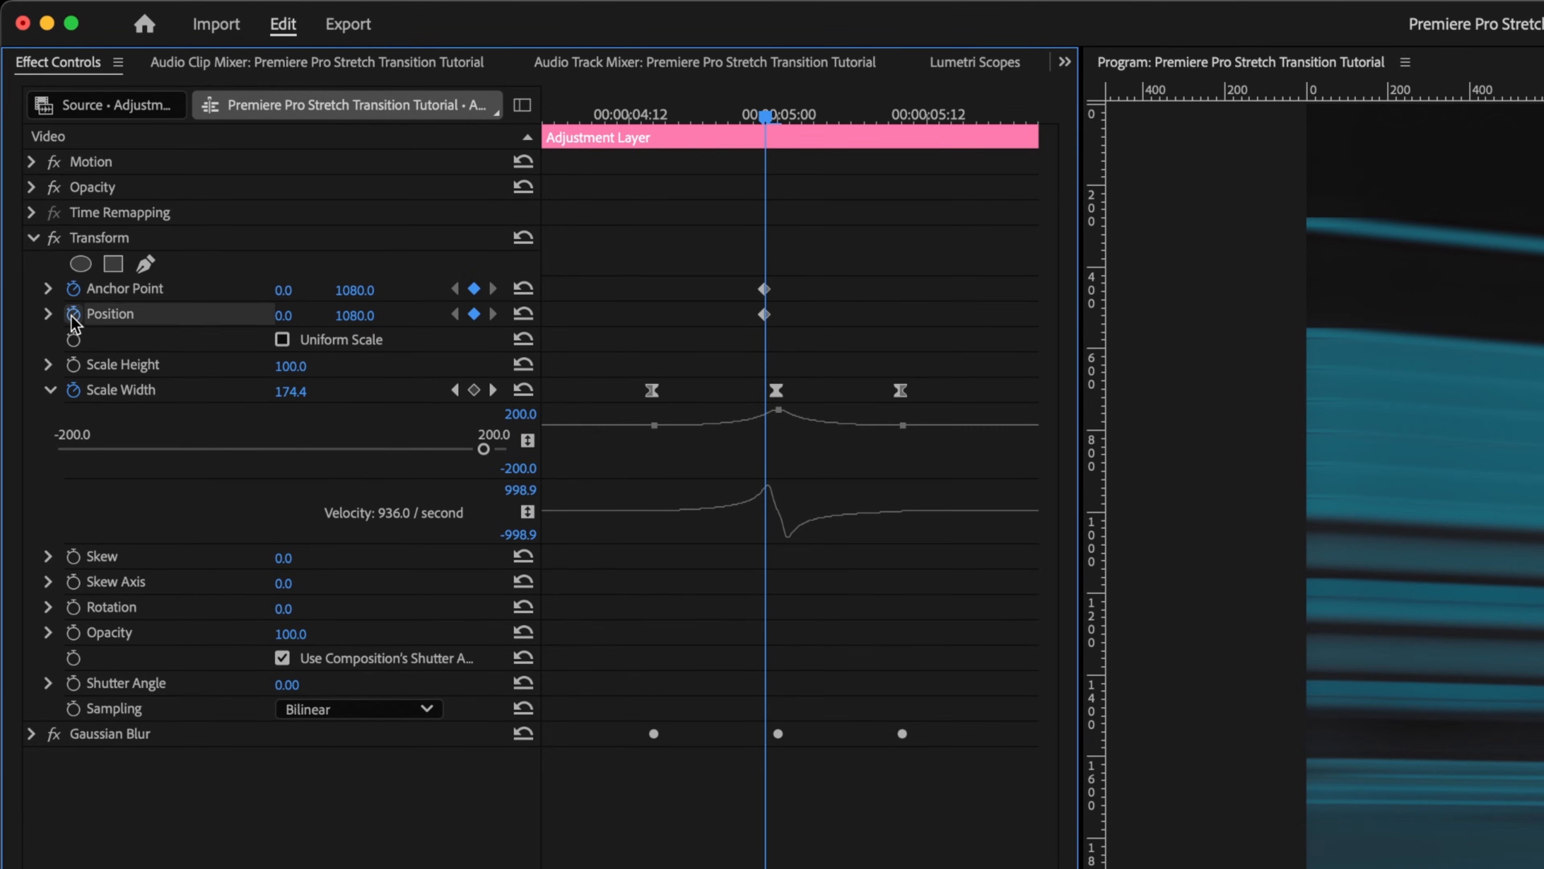
Step: At the middle keyframe, set Anchor Point X and Position X both to 3840
{"action": "key", "text": "Right"}
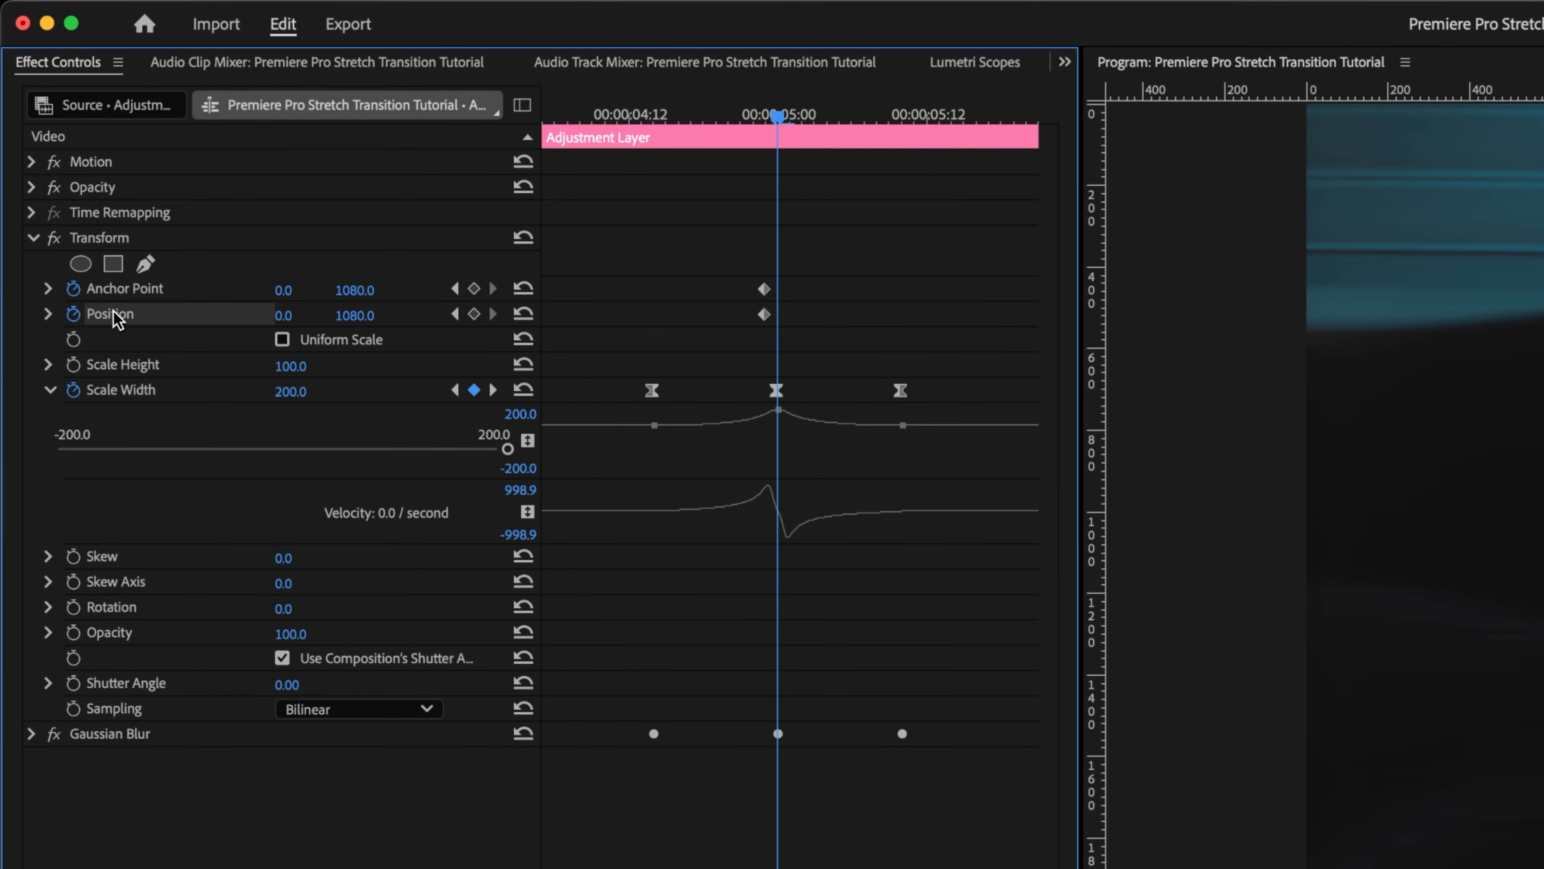
{"action": "left_click", "coordinate": [280, 291]}
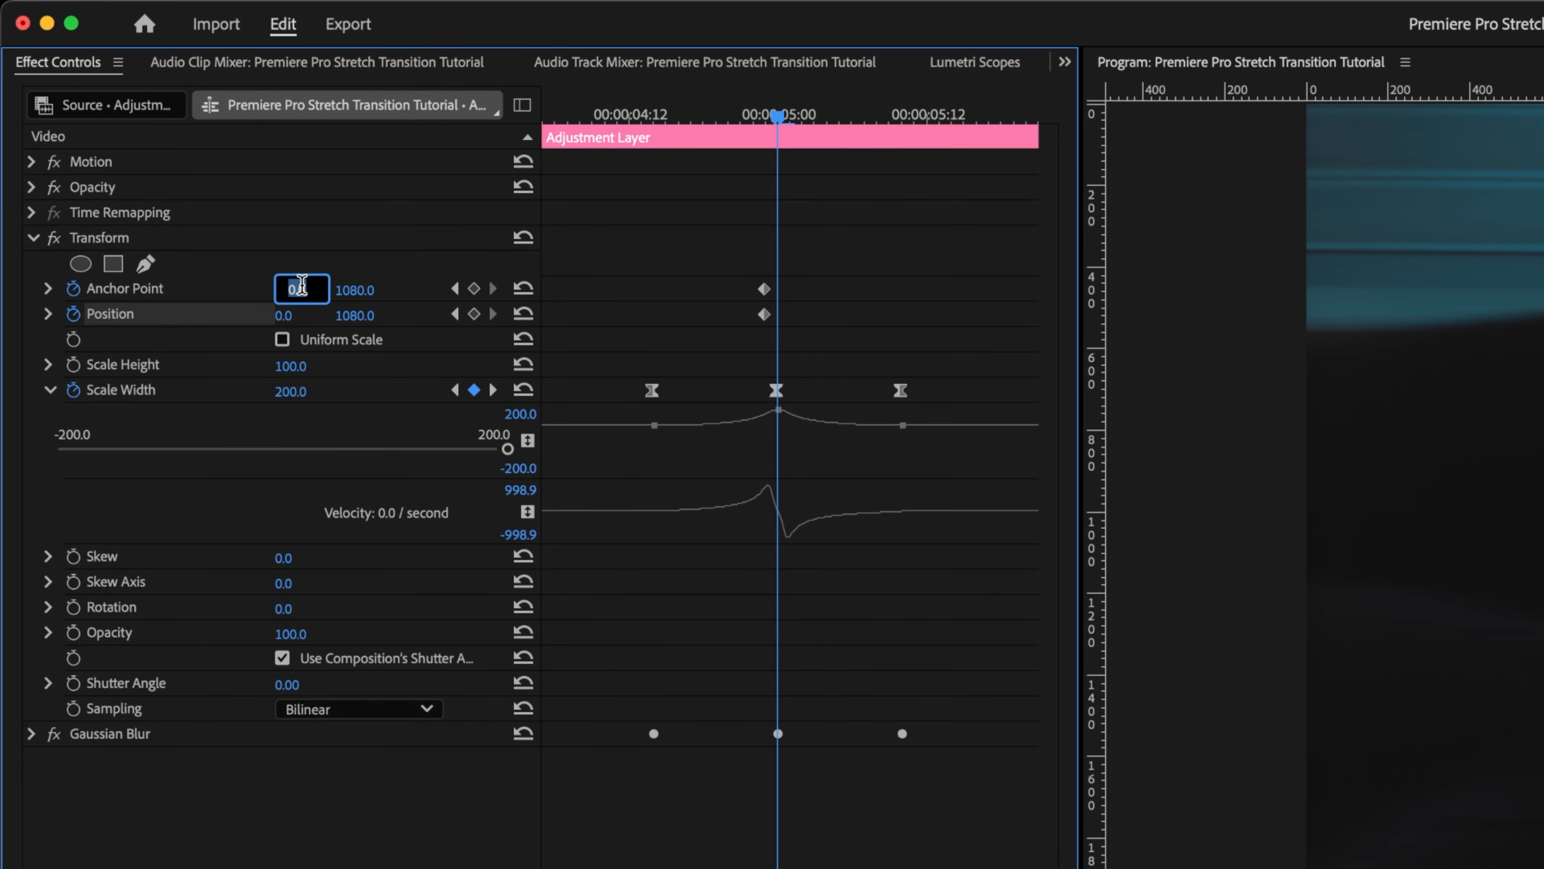
{"action": "type", "text": "3"}
{"action": "key", "text": "Return"}
{"action": "left_click", "coordinate": [286, 316]}
{"action": "type", "text": "3840"}
{"action": "key", "text": "Return"}
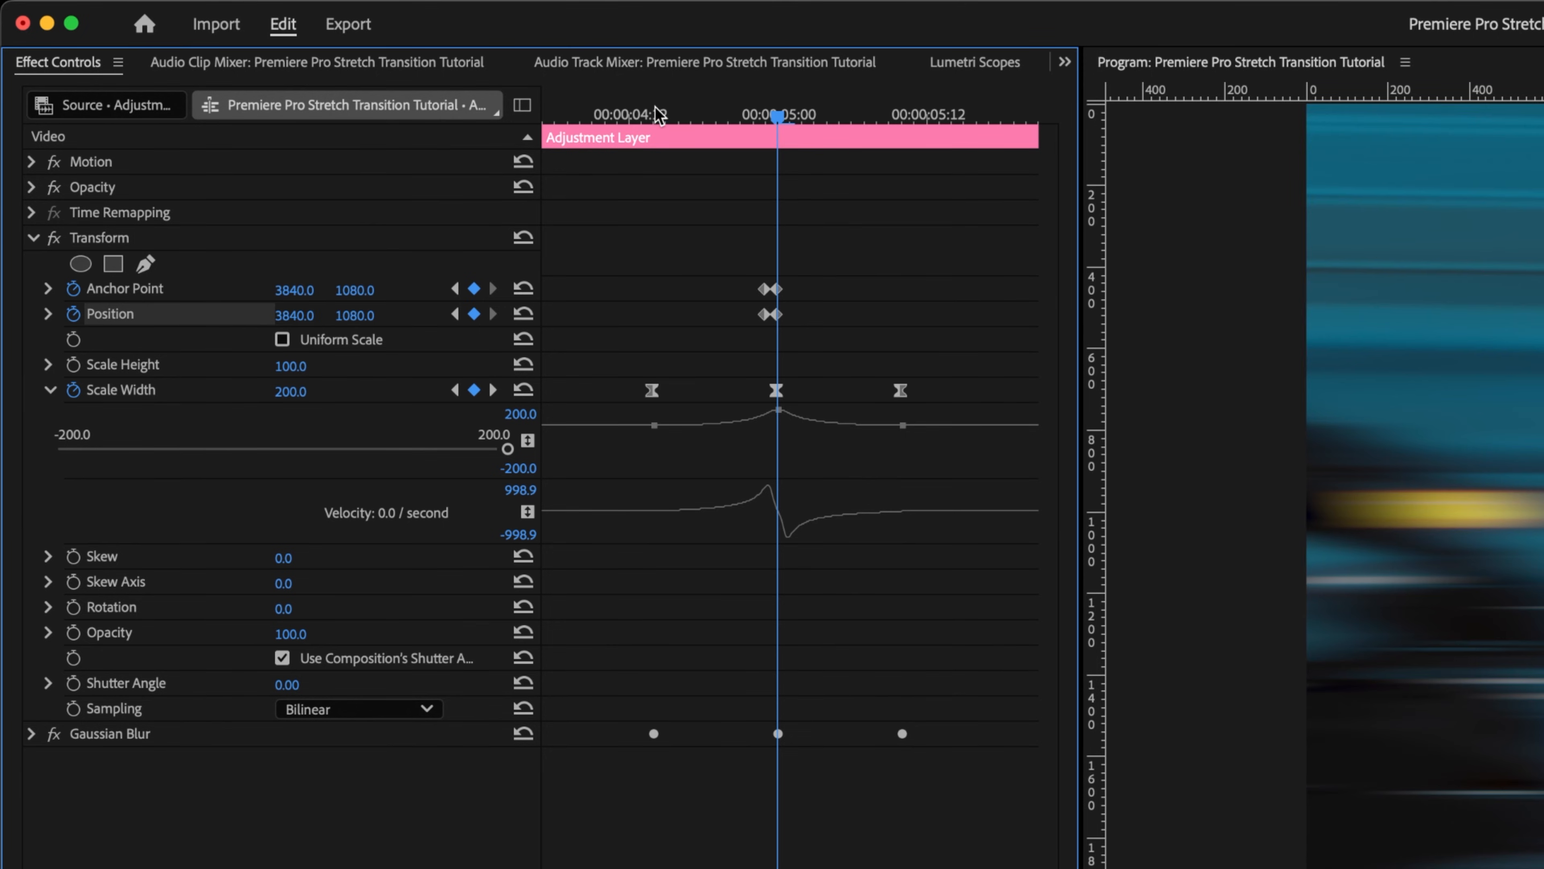
Step: Step frame by frame through the second transition and play it back from the adjustment layer's start
{"action": "left_click", "coordinate": [660, 115]}
{"action": "key", "text": "Right"}
{"action": "key", "text": "Right"}
{"action": "key", "text": "Right"}
{"action": "key", "text": "Right"}
{"action": "key", "text": "Right"}
{"action": "key", "text": "Right"}
{"action": "key", "text": "Right"}
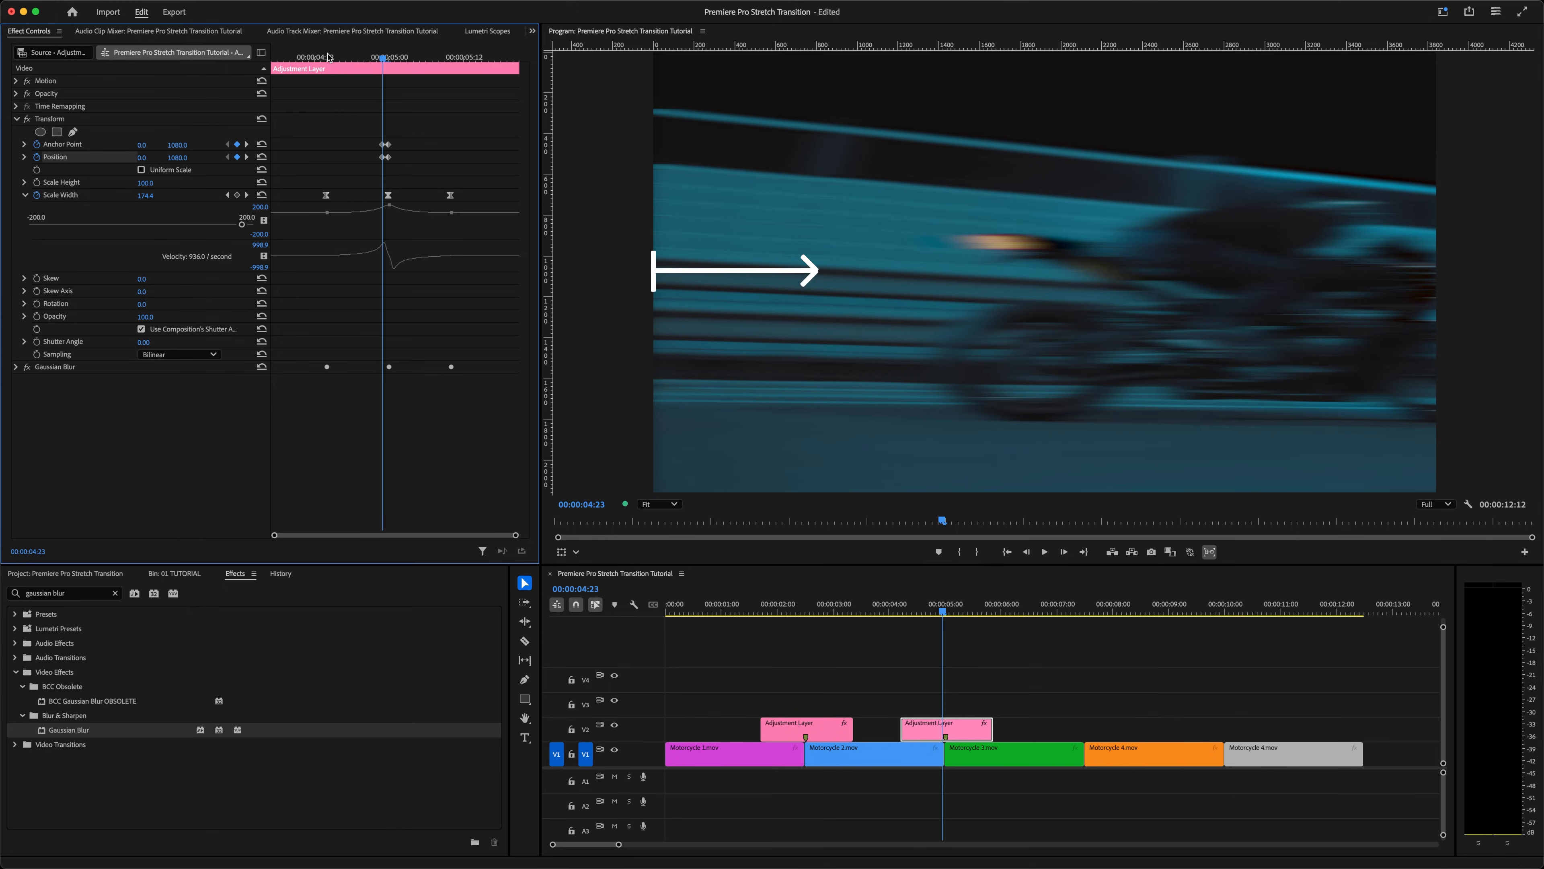
{"action": "key", "text": "Right"}
{"action": "key", "text": "Right"}
{"action": "key", "text": "Right"}
{"action": "key", "text": "Right"}
{"action": "key", "text": "Right"}
{"action": "key", "text": "Right"}
{"action": "key", "text": "Right"}
{"action": "key", "text": "Right"}
{"action": "key", "text": "Right"}
{"action": "key", "text": "Right"}
{"action": "key", "text": "Right"}
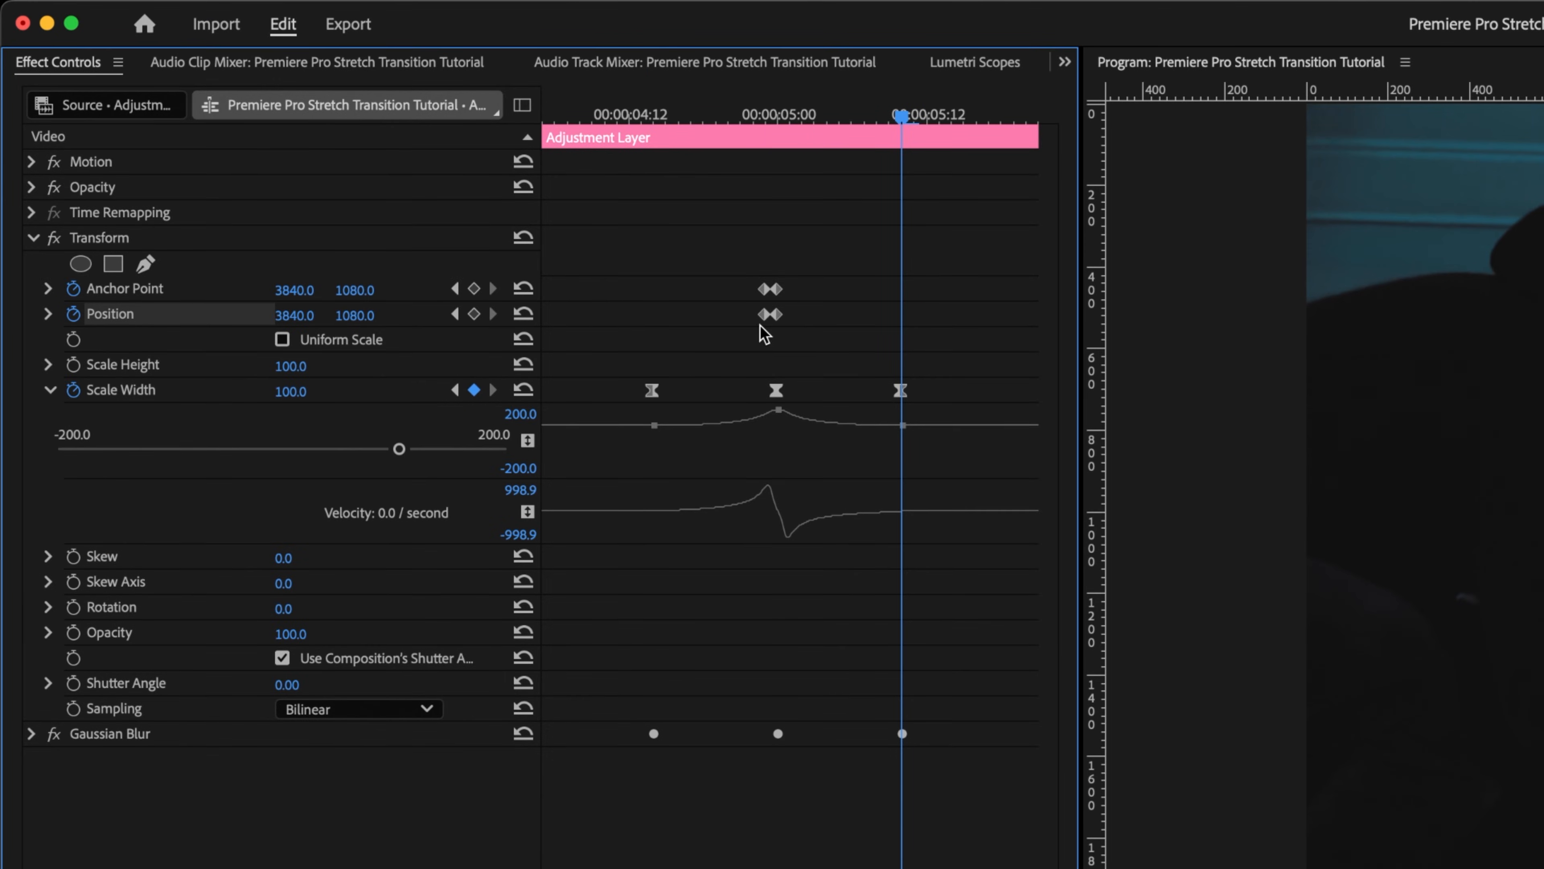
{"action": "left_click", "coordinate": [547, 116]}
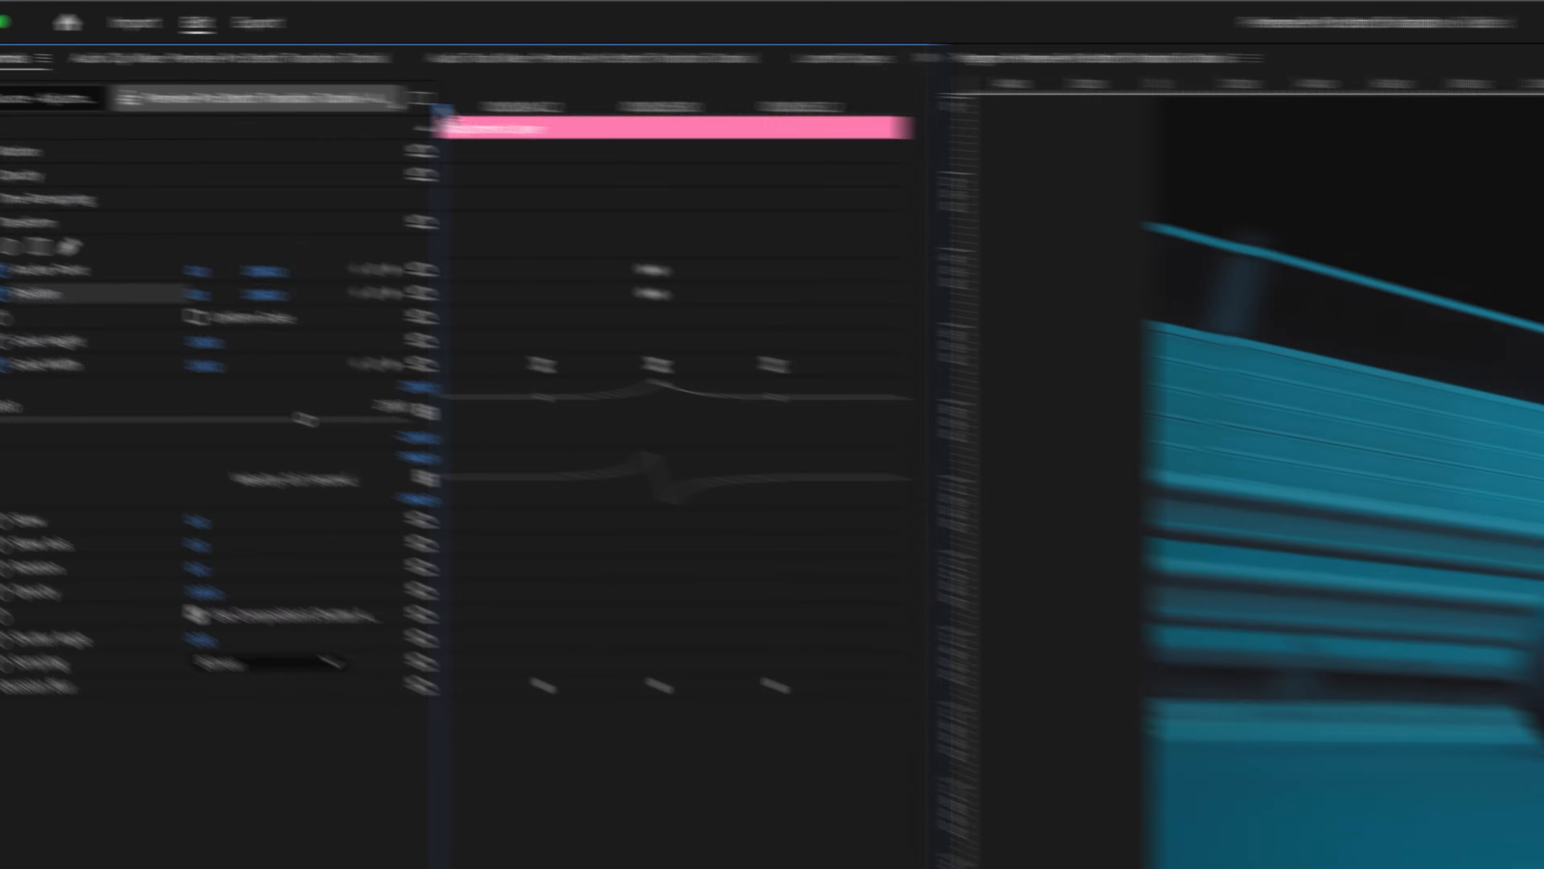
{"action": "key", "text": "space"}
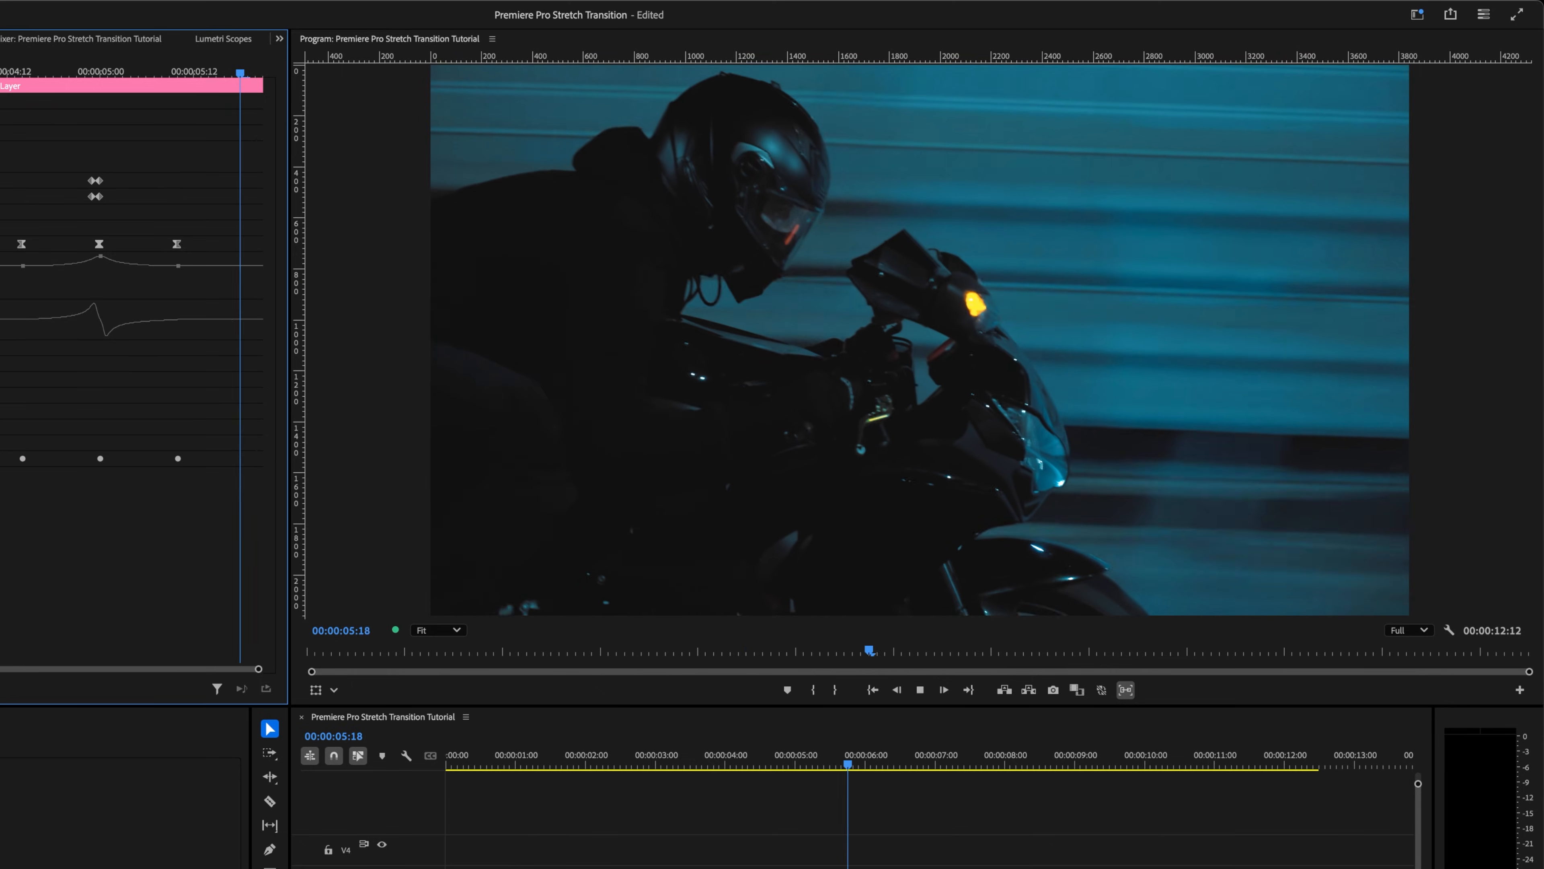
{"action": "key", "text": "space"}
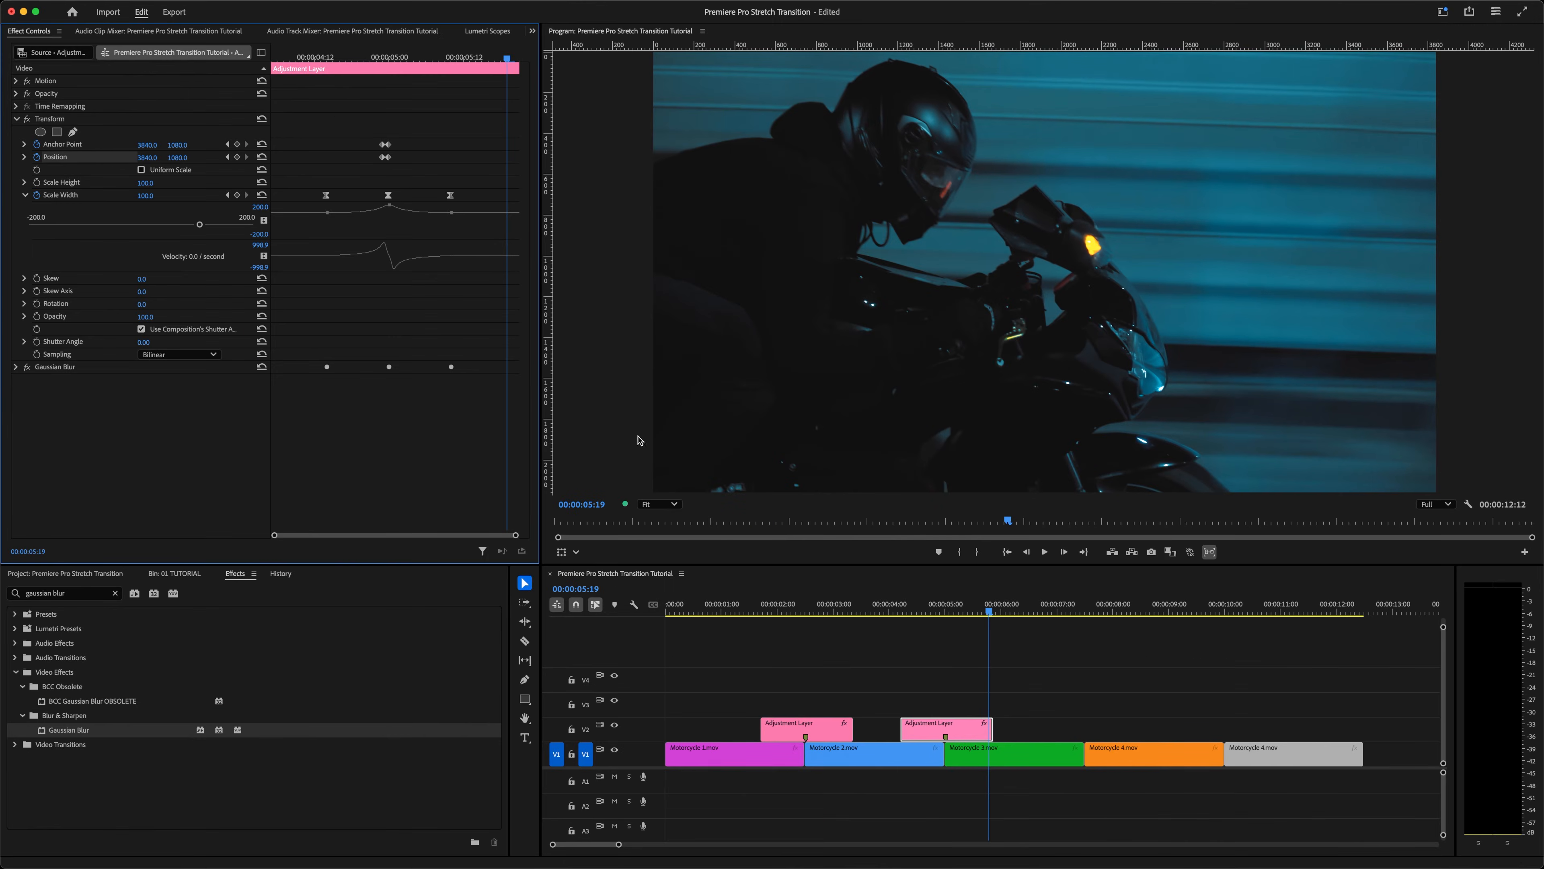
Step: Copy the adjustment layer onto the cut between Motorcycle 3 and Motorcycle 4 and preview the new transition
{"action": "left_click_drag", "start_coordinate": [946, 730], "coordinate": [1086, 730]}
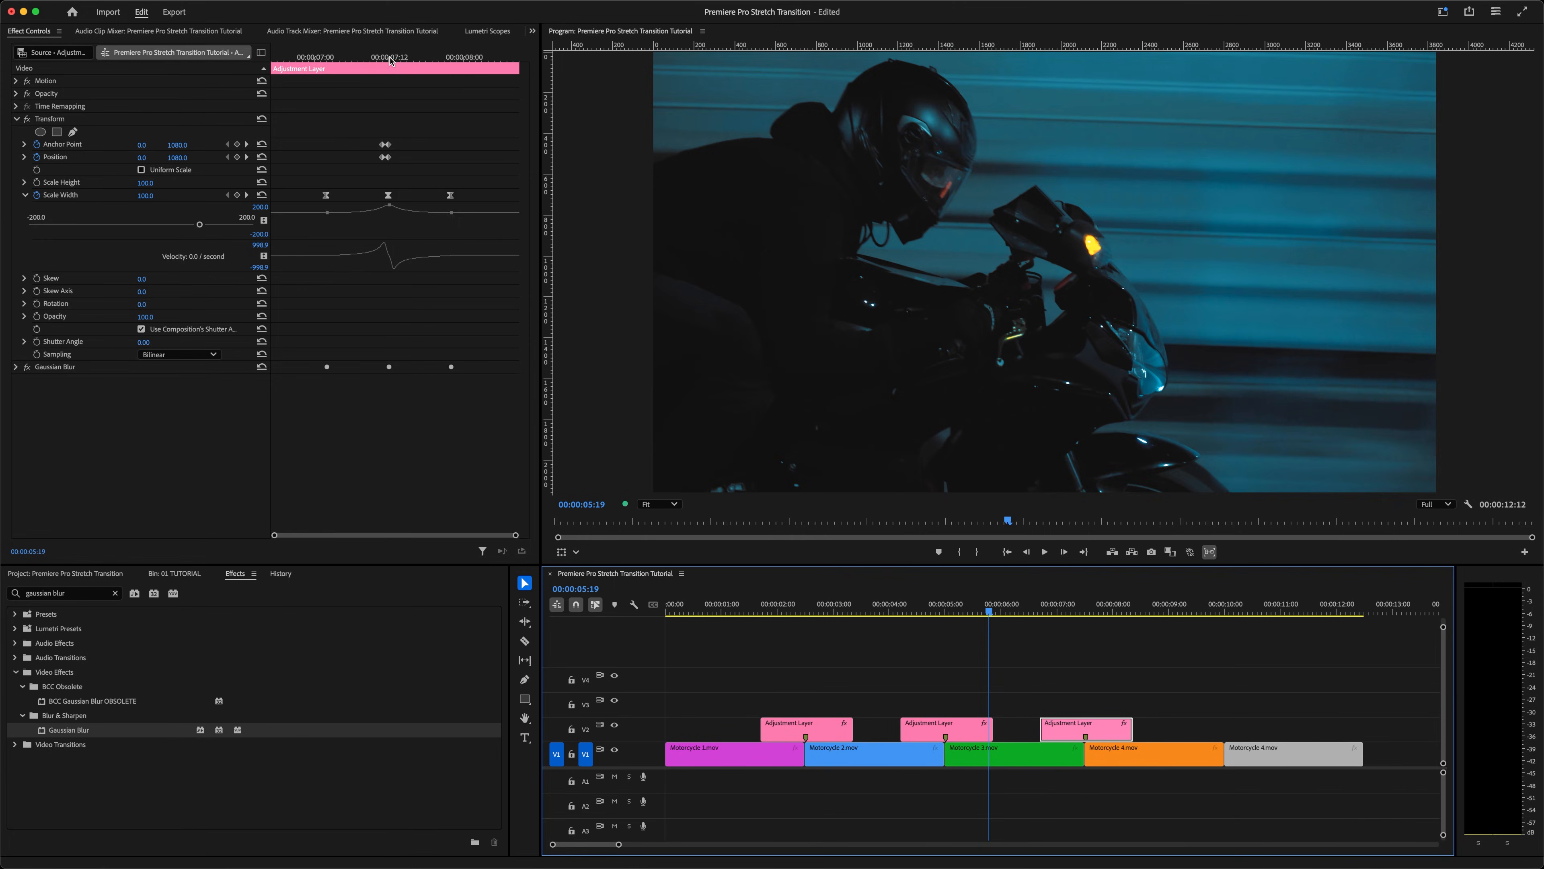
{"action": "left_click", "coordinate": [391, 59]}
{"action": "left_click_drag", "start_coordinate": [387, 143], "coordinate": [397, 163]}
{"action": "left_click_drag", "start_coordinate": [393, 158], "coordinate": [434, 165]}
{"action": "left_click_drag", "start_coordinate": [429, 158], "coordinate": [394, 158]}
{"action": "key", "text": "minus"}
{"action": "key", "text": "minus"}
{"action": "key", "text": "space"}
{"action": "key", "text": "space"}
Step: Copy the adjustment layer onto the cut before the last clip and expand its Gaussian Blur settings
{"action": "left_click_drag", "start_coordinate": [930, 730], "coordinate": [1315, 730], "text": "alt"}
{"action": "left_click", "coordinate": [1307, 730]}
{"action": "left_click", "coordinate": [15, 368]}
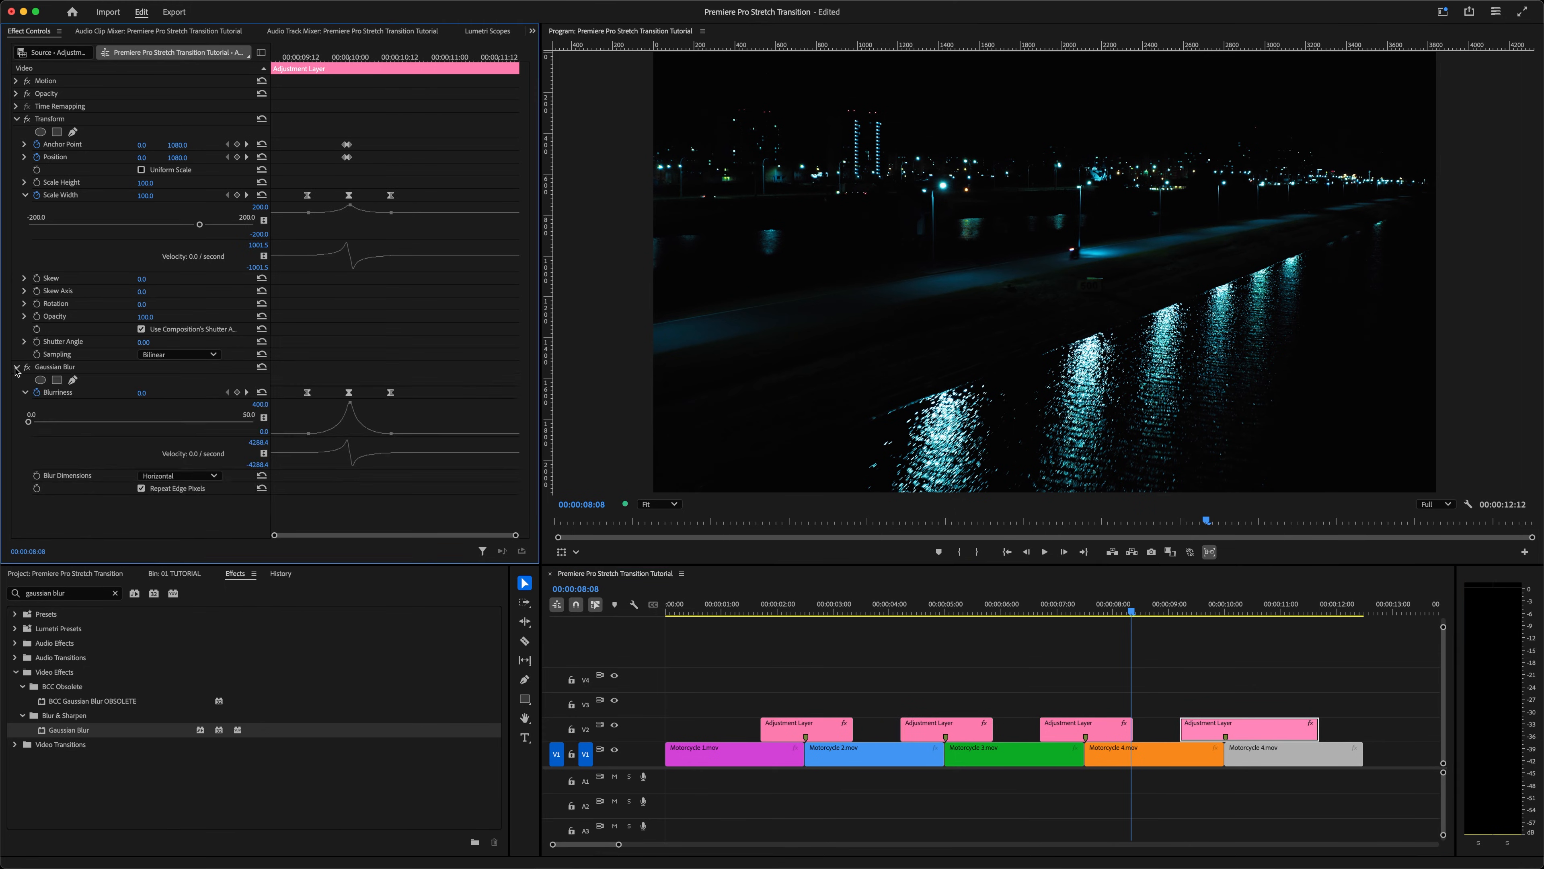
Step: Select the final Scale Width and Blurriness keyframes of the last transition and move them later, previewing the result
{"action": "left_click_drag", "start_coordinate": [288, 181], "coordinate": [327, 398]}
{"action": "left_click_drag", "start_coordinate": [379, 192], "coordinate": [374, 393]}
{"action": "key", "text": "space"}
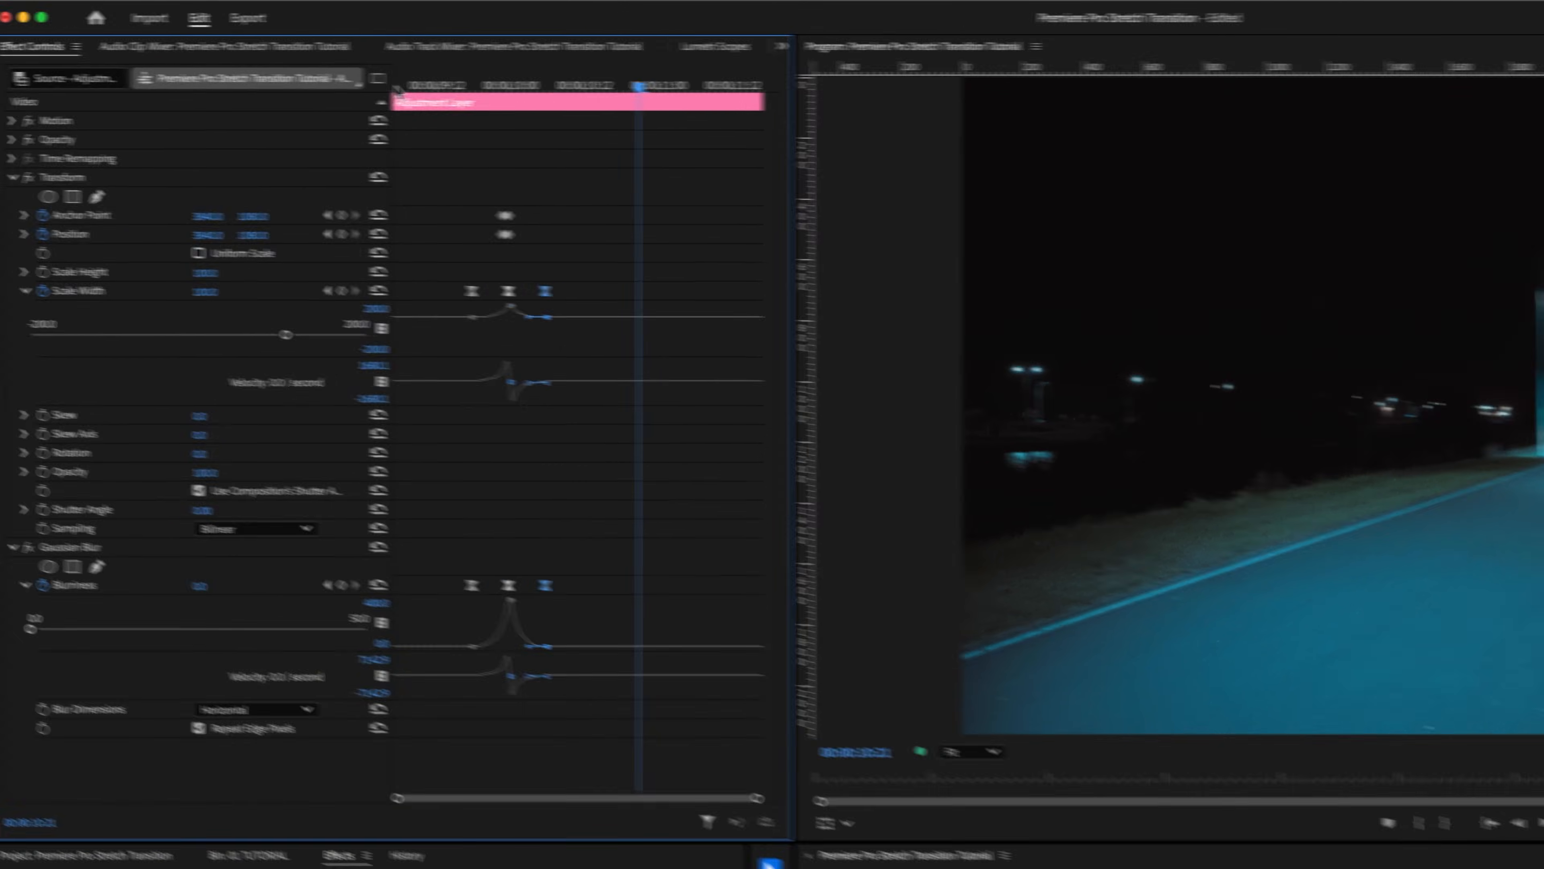
{"action": "left_click_drag", "start_coordinate": [99, 241], "coordinate": [137, 245]}
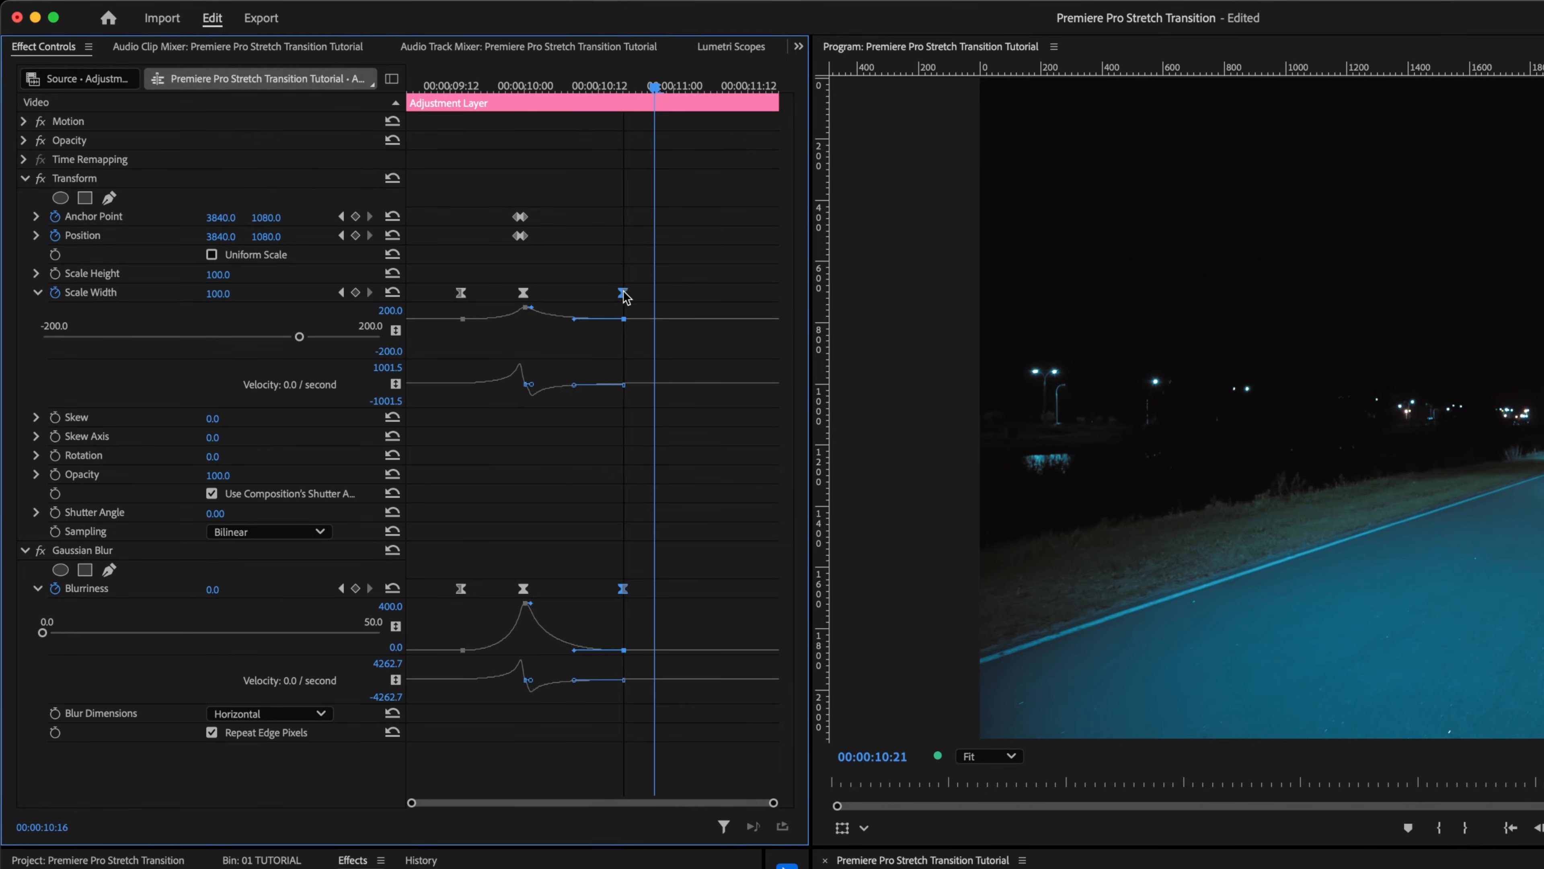
{"action": "left_click_drag", "start_coordinate": [606, 294], "coordinate": [709, 296]}
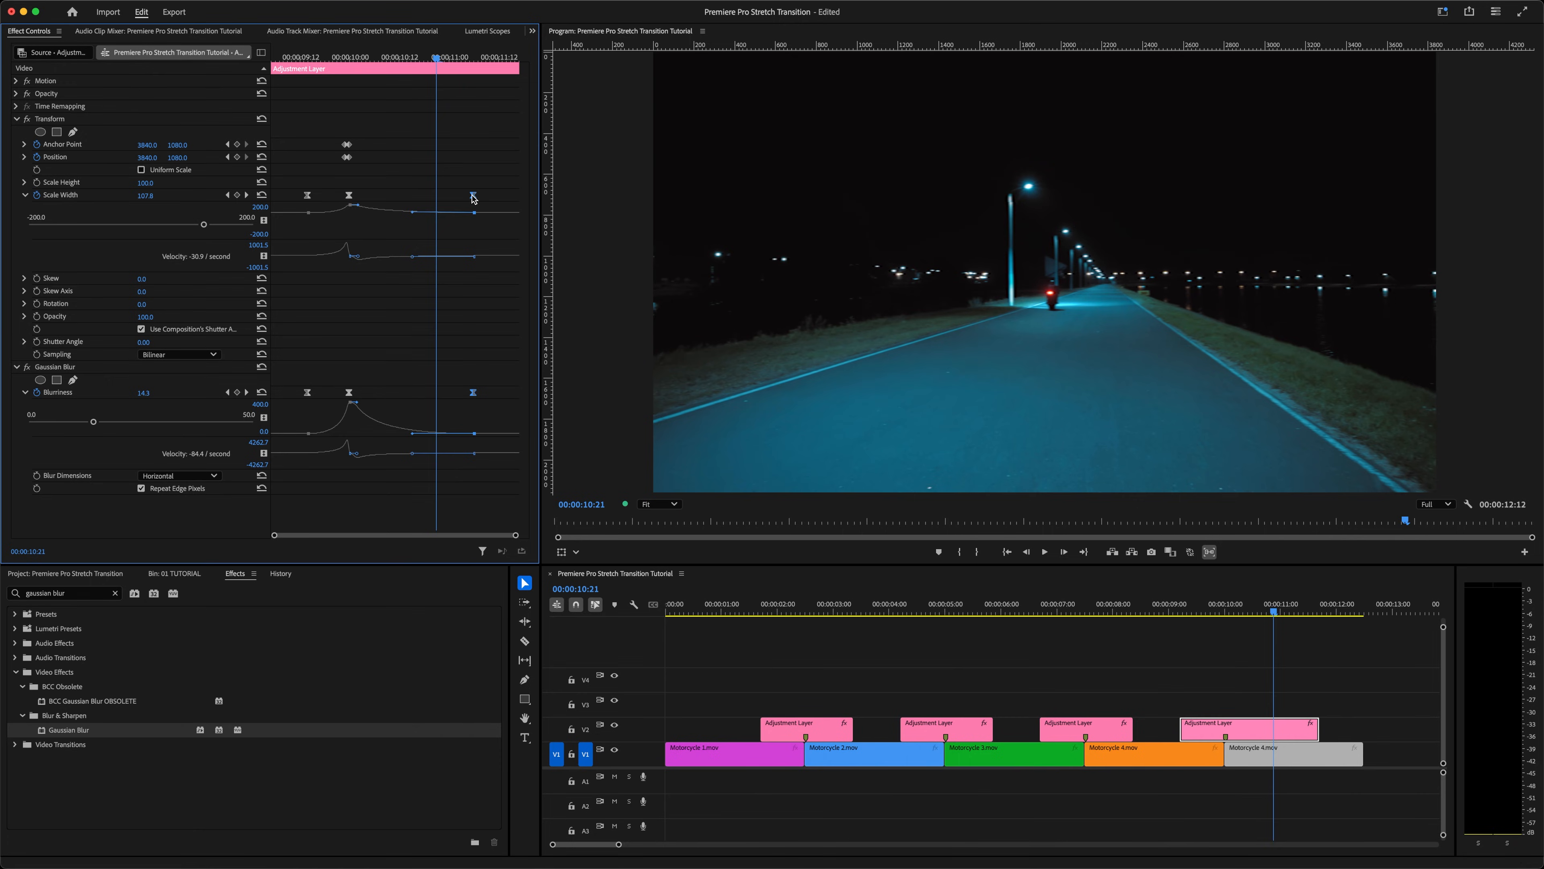
Step: At the middle keyframe, reshape the Scale Width and Blurriness velocity curves by pulling their handles inward
{"action": "left_click", "coordinate": [350, 59]}
{"action": "key", "text": "equal"}
{"action": "key", "text": "equal"}
{"action": "left_click_drag", "start_coordinate": [407, 204], "coordinate": [388, 204]}
{"action": "left_click", "coordinate": [374, 392]}
{"action": "left_click_drag", "start_coordinate": [404, 403], "coordinate": [390, 402]}
{"action": "key", "text": "minus"}
{"action": "key", "text": "minus"}
Step: Set the middle keyframe's Scale Width to 300 and its Blurriness to 300
{"action": "left_click", "coordinate": [143, 197]}
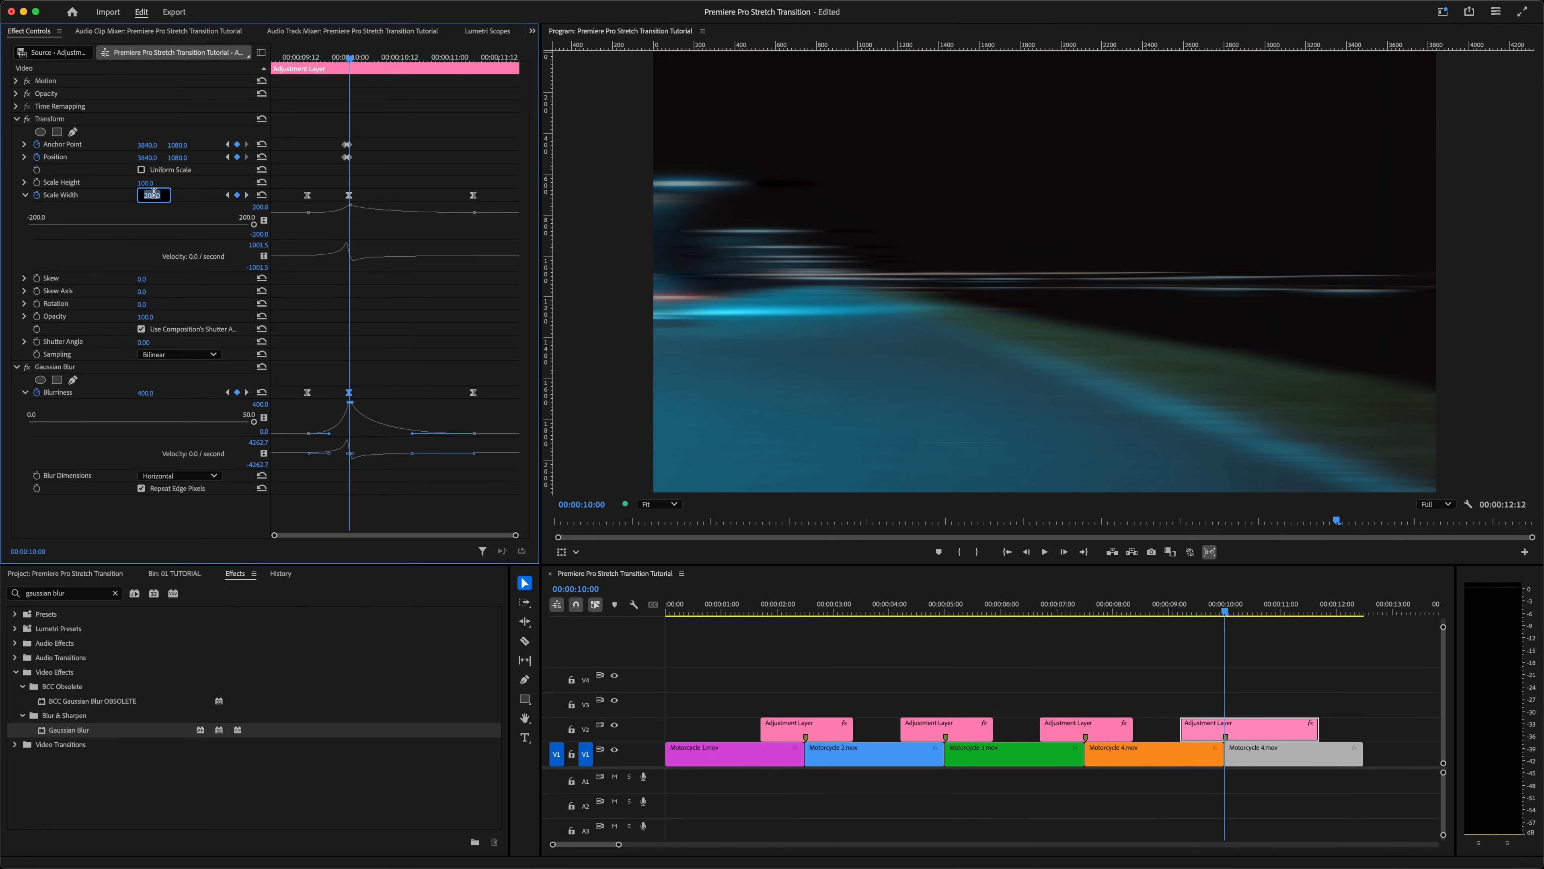
{"action": "type", "text": "300"}
{"action": "key", "text": "Return"}
{"action": "left_click", "coordinate": [145, 393]}
{"action": "type", "text": "300"}
{"action": "left_click", "coordinate": [310, 59]}
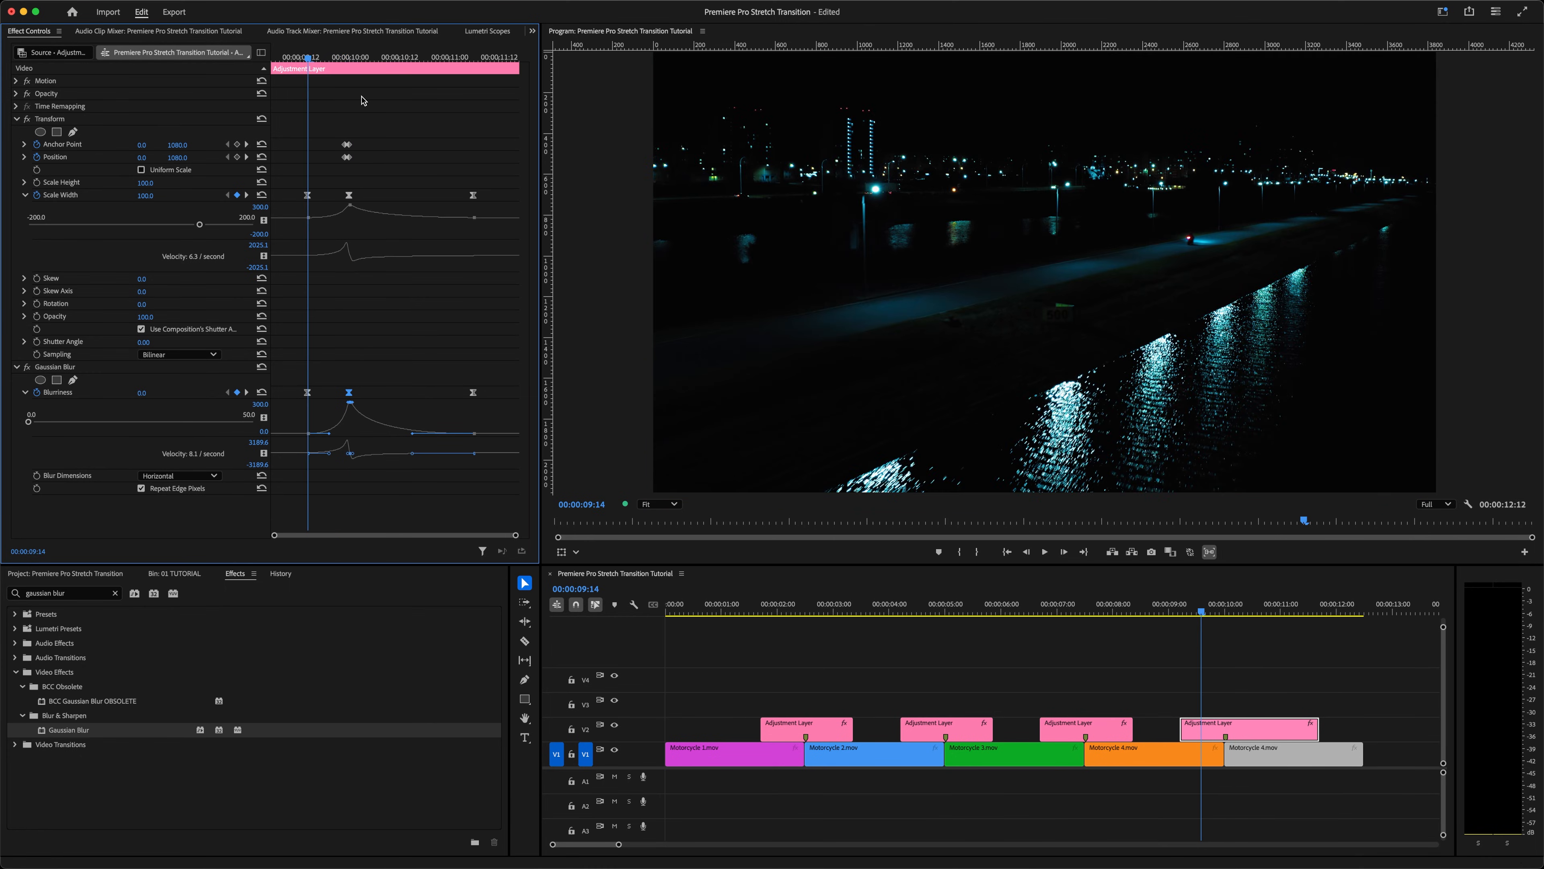
Step: Trim the last adjustment layer's start and end inward on the timeline around the cut
{"action": "left_click_drag", "start_coordinate": [1182, 727], "coordinate": [1195, 727]}
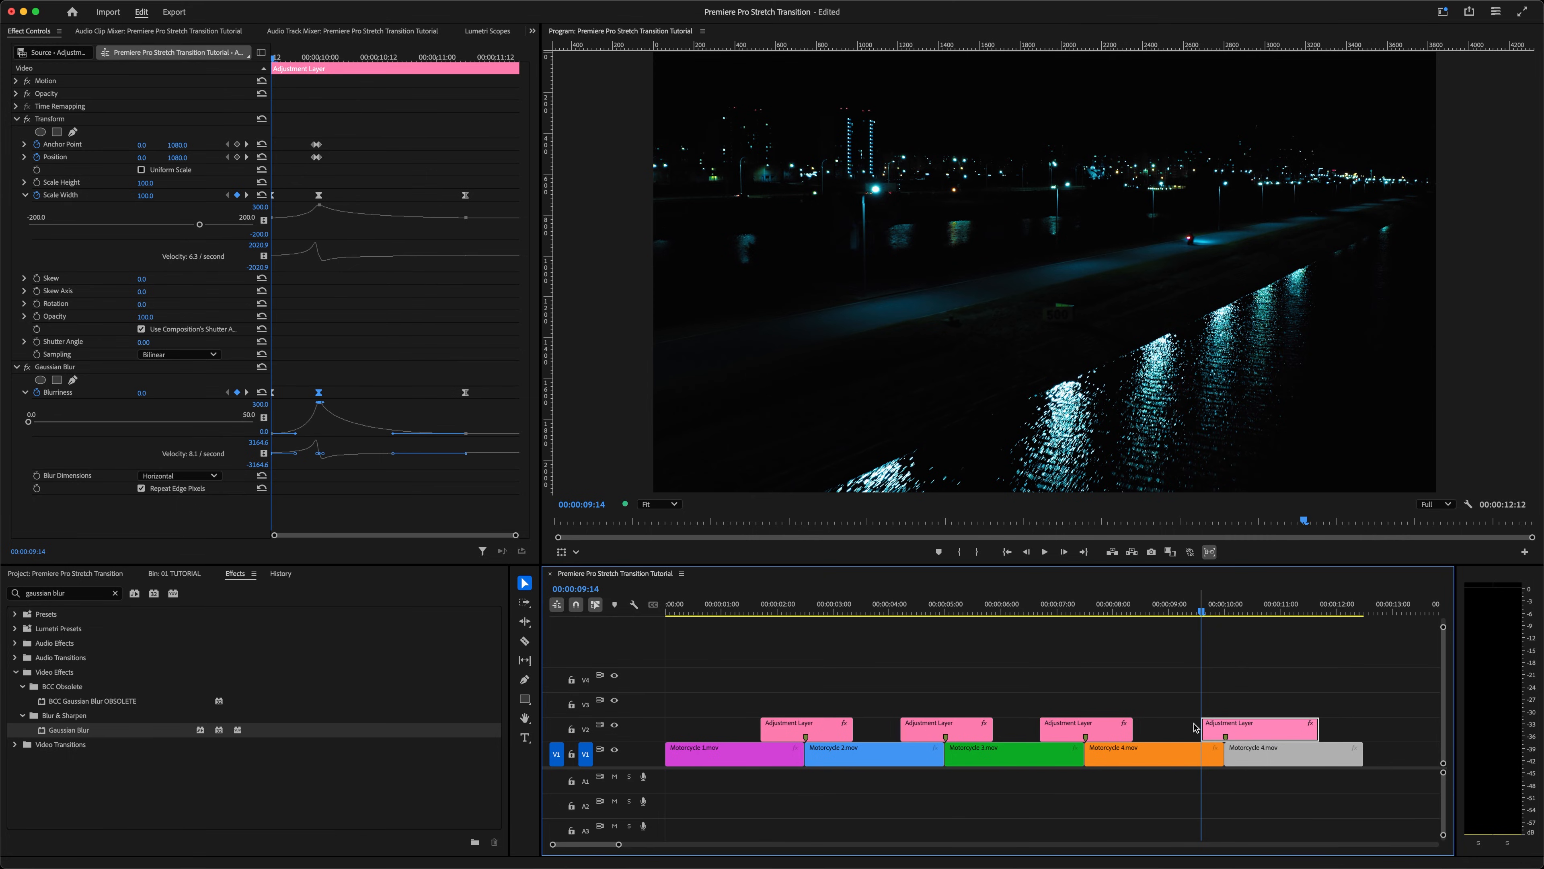
{"action": "left_click", "coordinate": [1284, 612]}
{"action": "left_click_drag", "start_coordinate": [1314, 725], "coordinate": [1292, 726]}
{"action": "left_click", "coordinate": [1132, 612]}
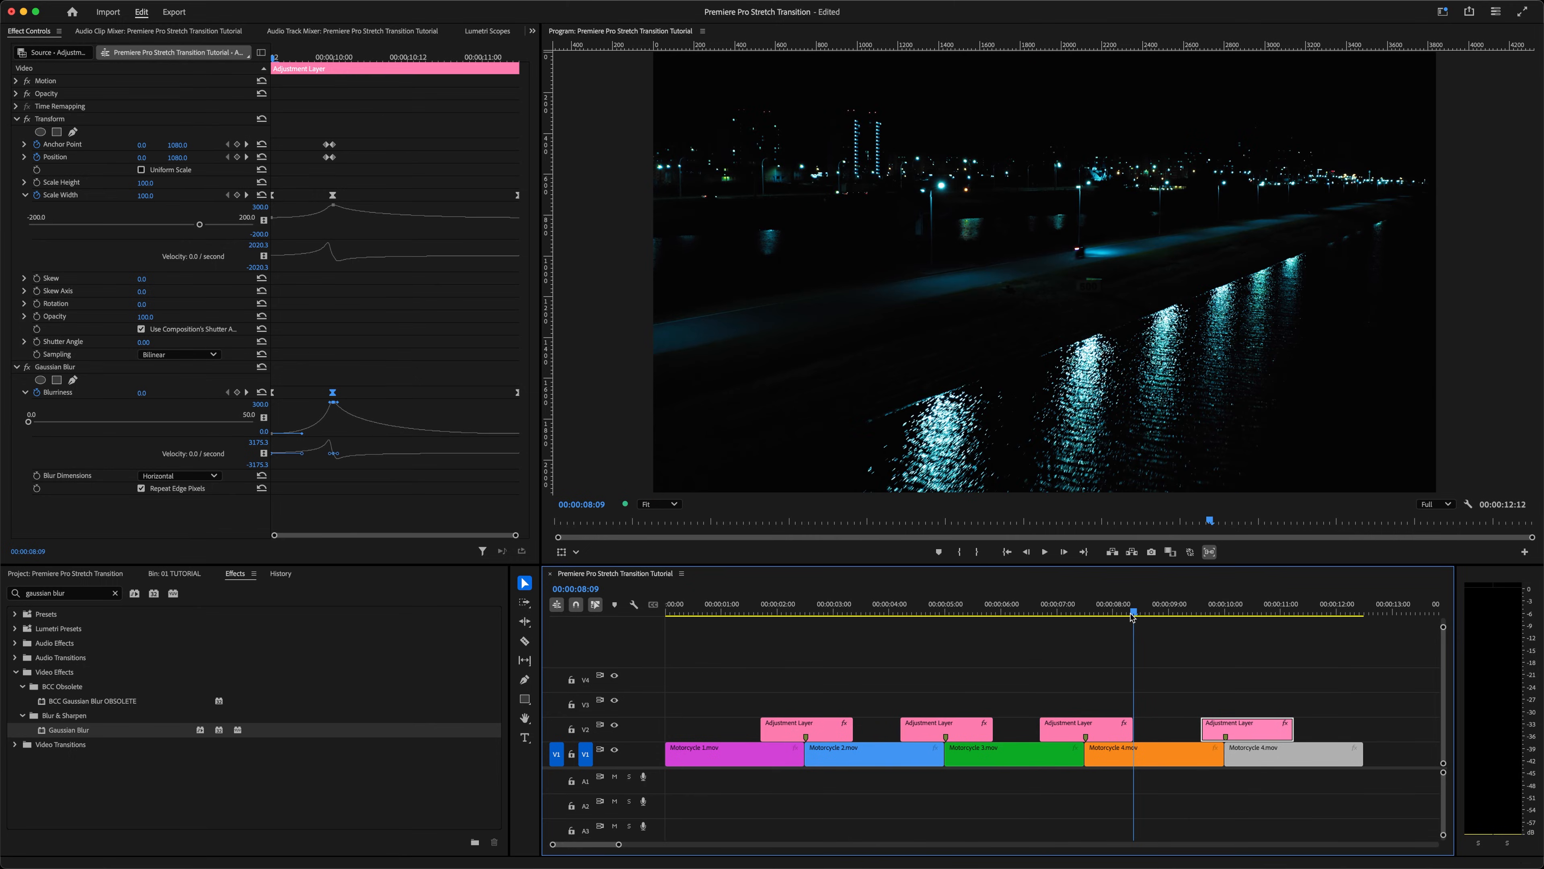